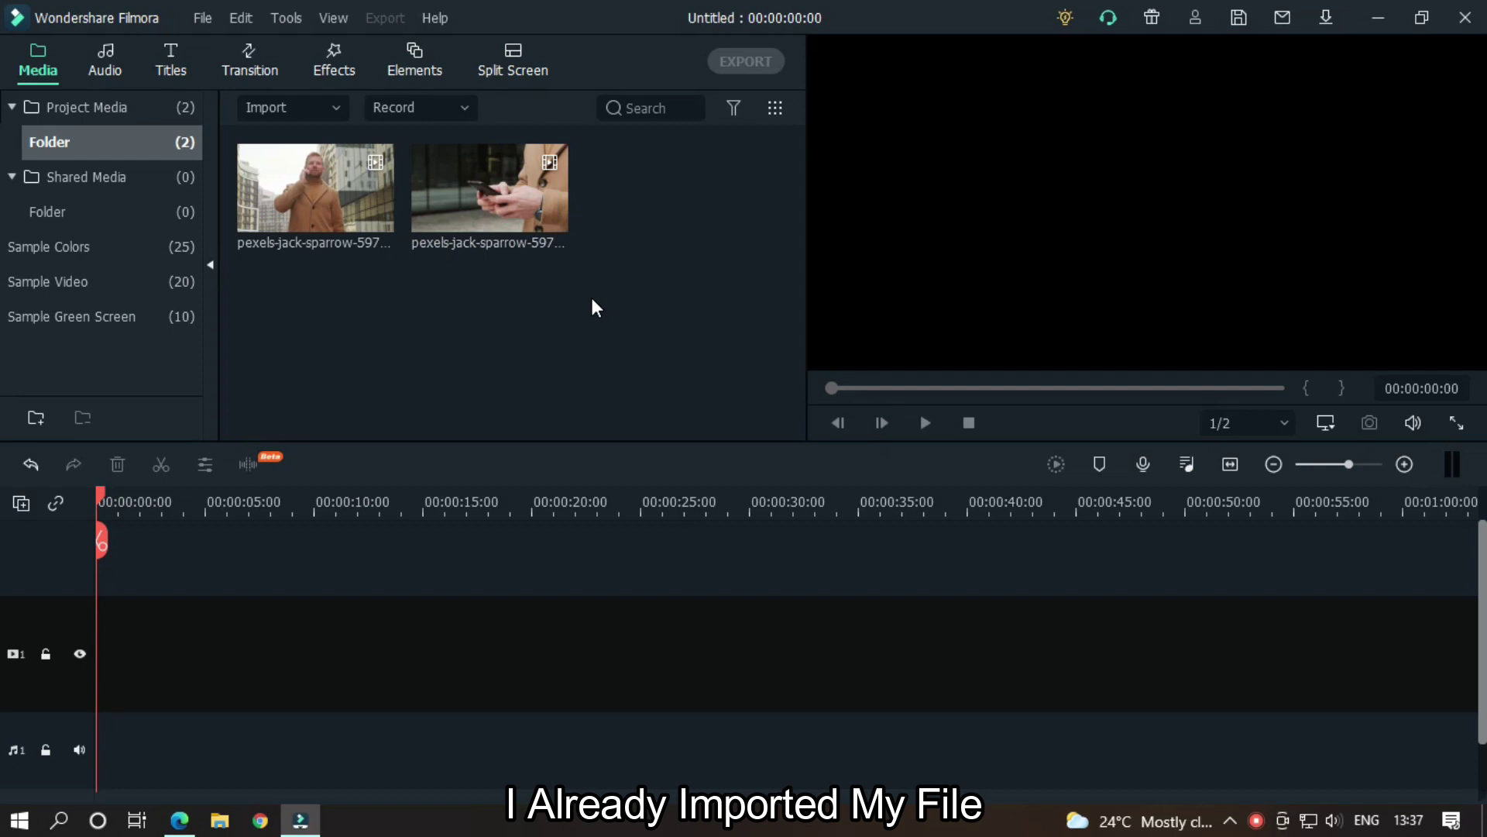
Step: Put the phone-texting clip on video track 1, keeping project settings, and trim it to 3 seconds
{"action": "left_click_drag", "start_coordinate": [500, 191], "coordinate": [94, 647]}
{"action": "left_click", "coordinate": [875, 461]}
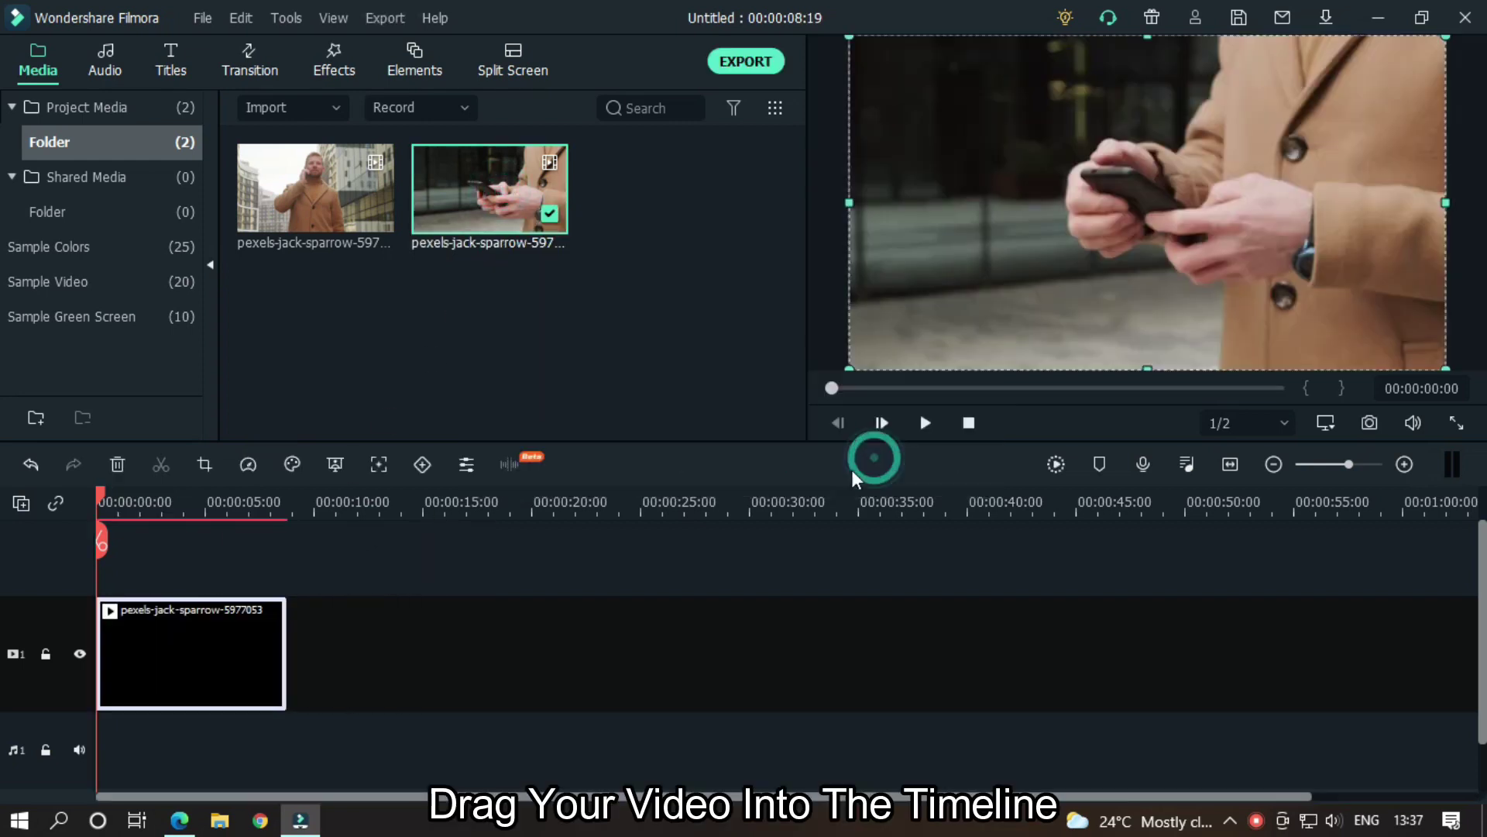
{"action": "scroll", "coordinate": [302, 505], "scroll_direction": "up", "scroll_amount": 3}
{"action": "left_click_drag", "start_coordinate": [809, 497], "coordinate": [992, 488]}
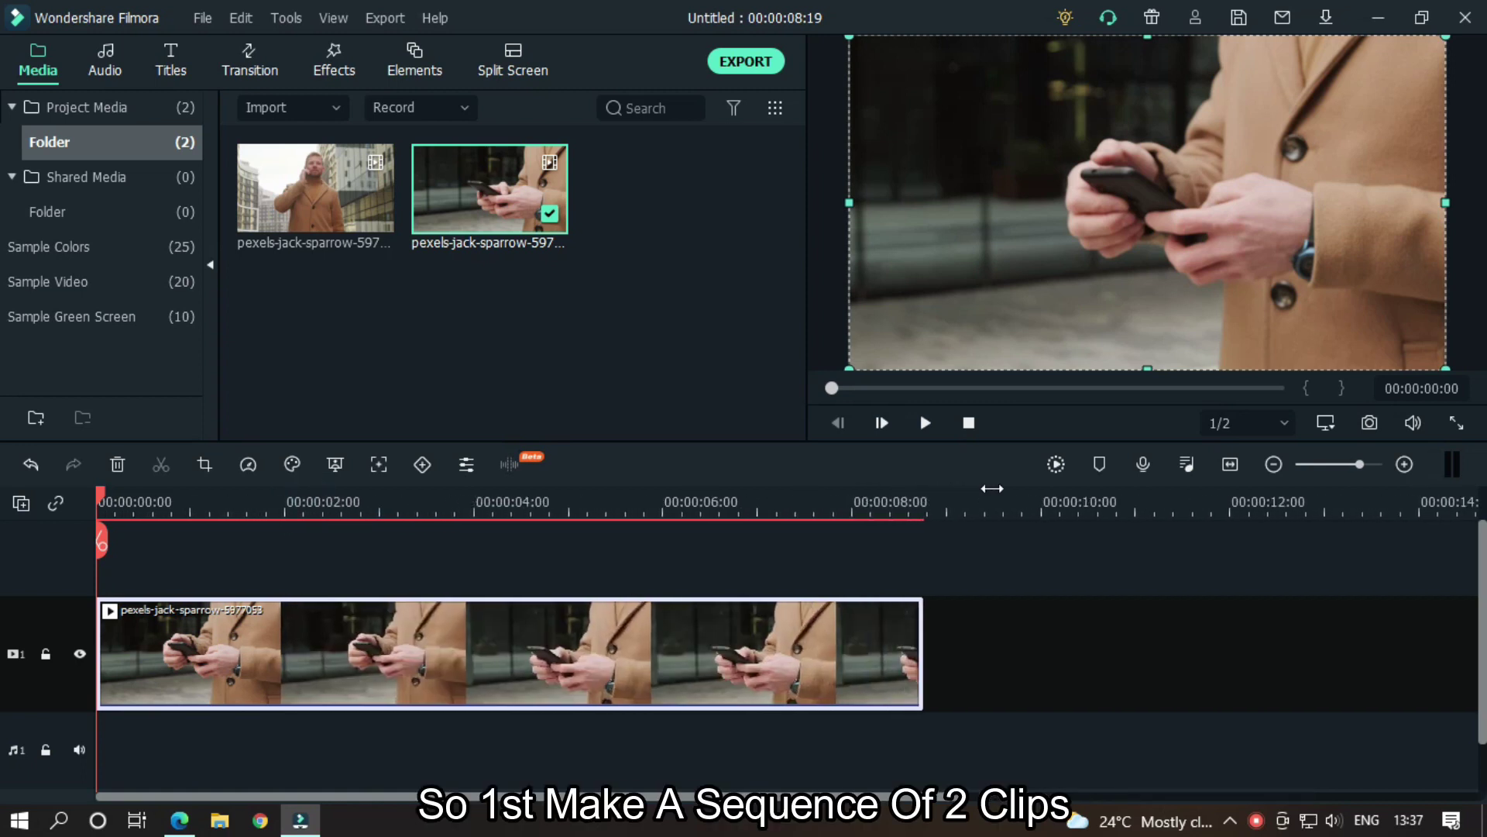
{"action": "left_click_drag", "start_coordinate": [315, 504], "coordinate": [378, 508]}
{"action": "key", "text": "ctrl+b"}
{"action": "key", "text": "Delete"}
Step: Add the phone-call clip after the first clip and cut off its end
{"action": "left_click_drag", "start_coordinate": [315, 189], "coordinate": [399, 632]}
{"action": "key", "text": "ctrl+b"}
{"action": "key", "text": "Delete"}
{"action": "key", "text": "Home"}
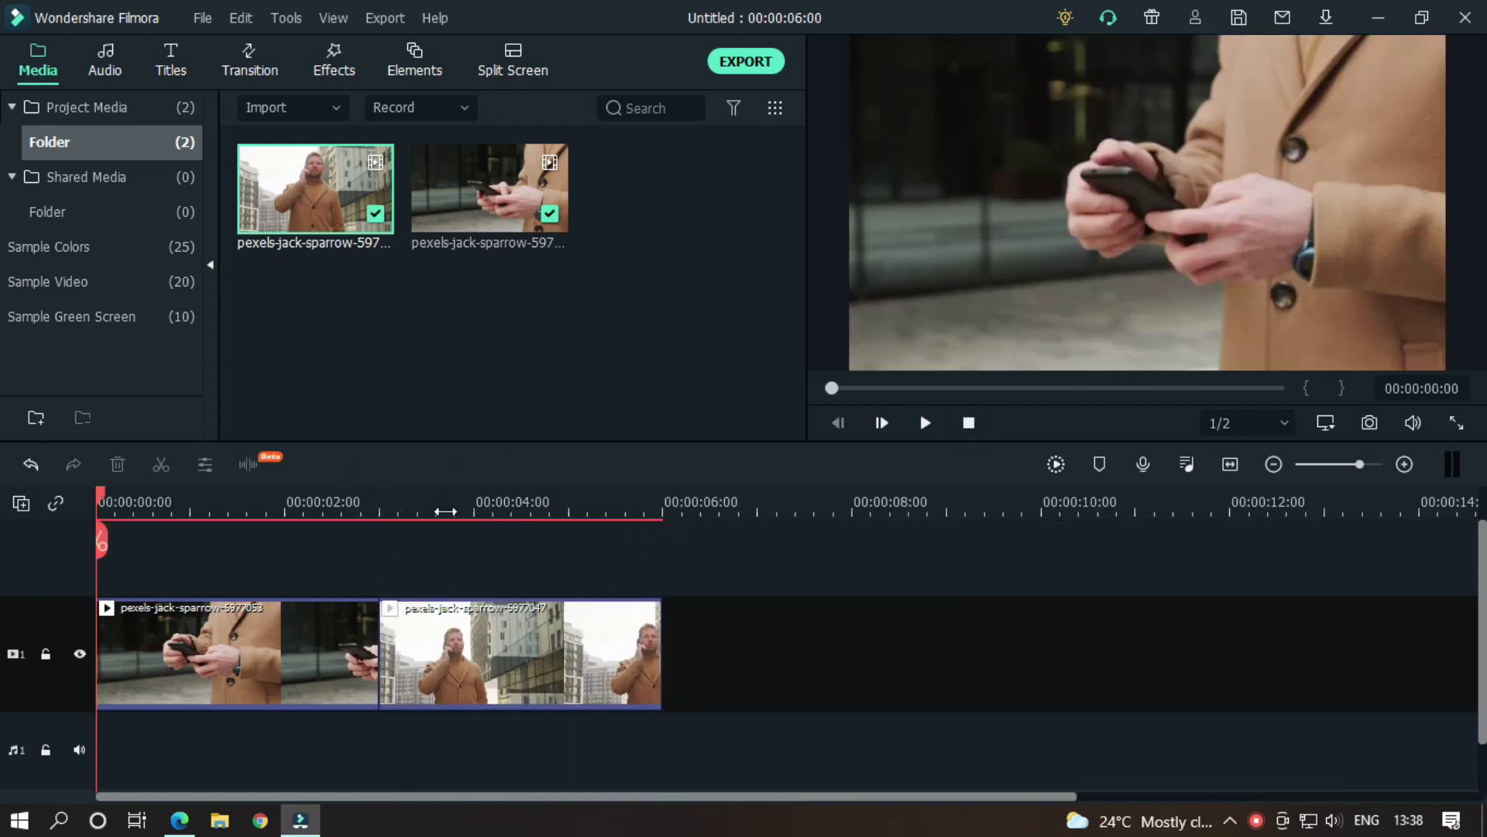
{"action": "left_click_drag", "start_coordinate": [447, 511], "coordinate": [1011, 518]}
Step: Take a snapshot of the phone-call clip's first frame at 00:00:03:00
{"action": "left_click", "coordinate": [631, 505]}
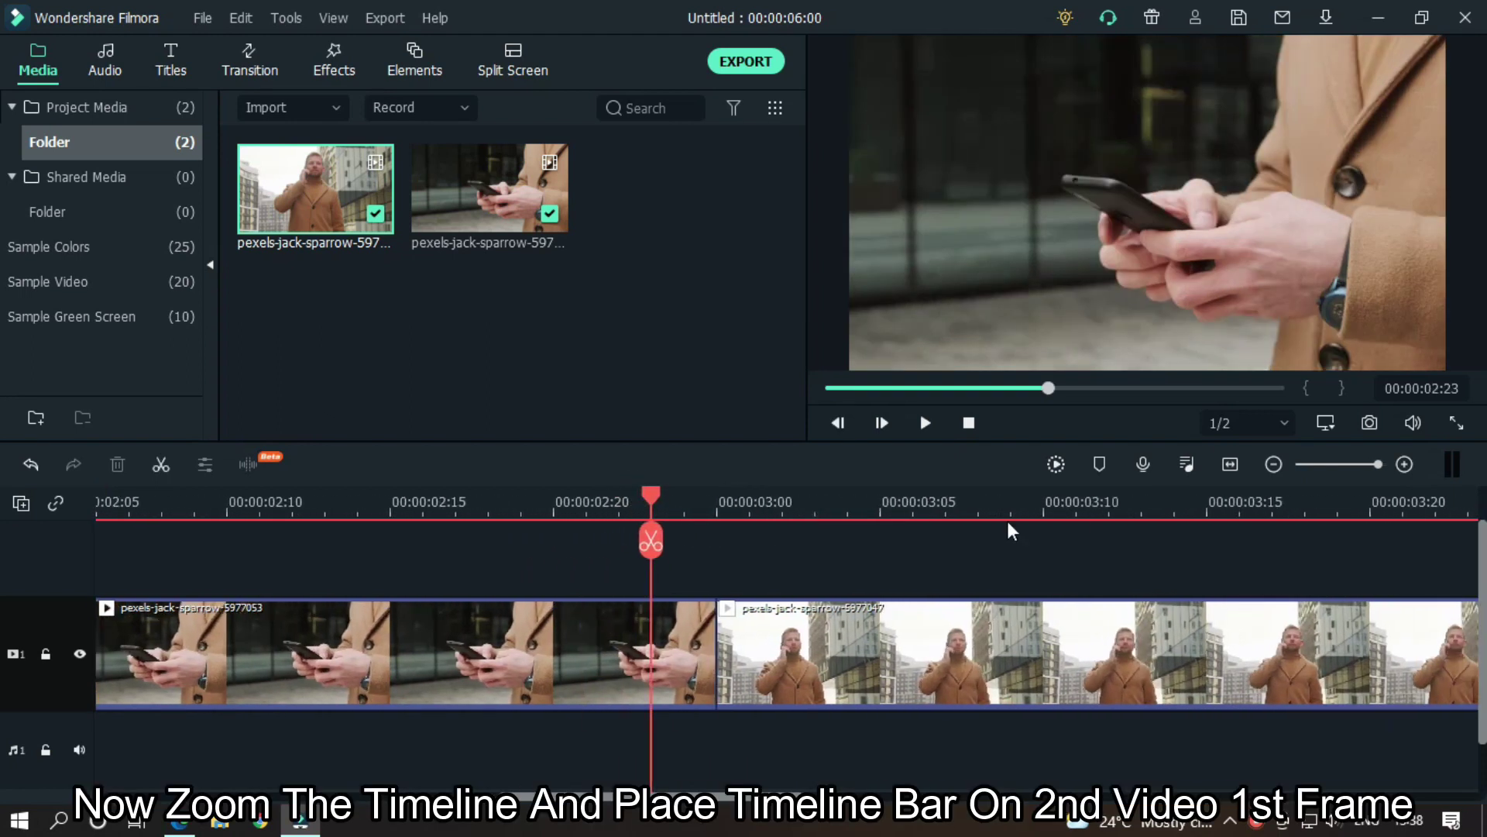
{"action": "left_click", "coordinate": [717, 502]}
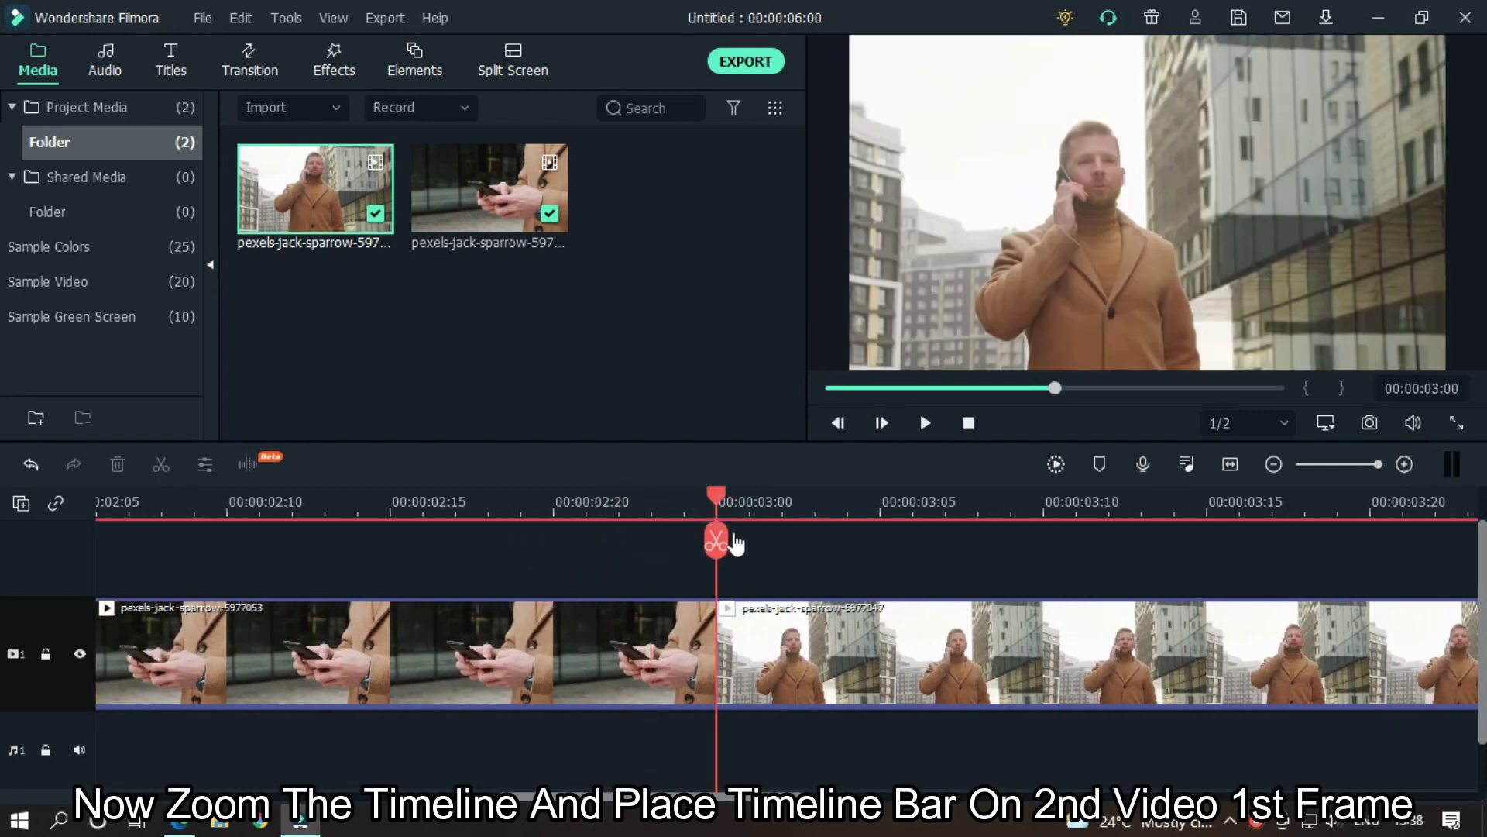
{"action": "left_click", "coordinate": [821, 634]}
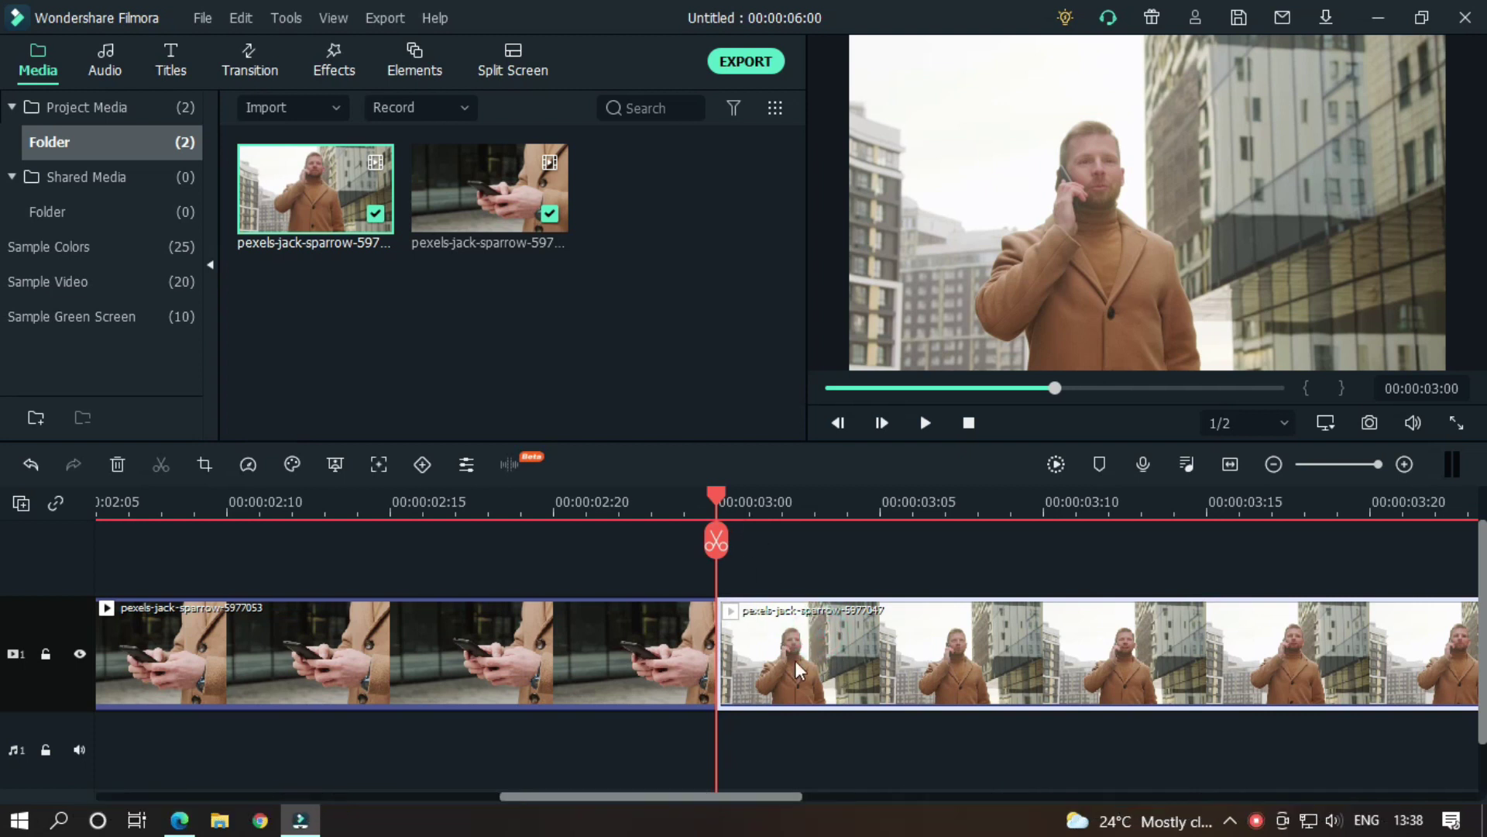
{"action": "left_click", "coordinate": [1375, 432]}
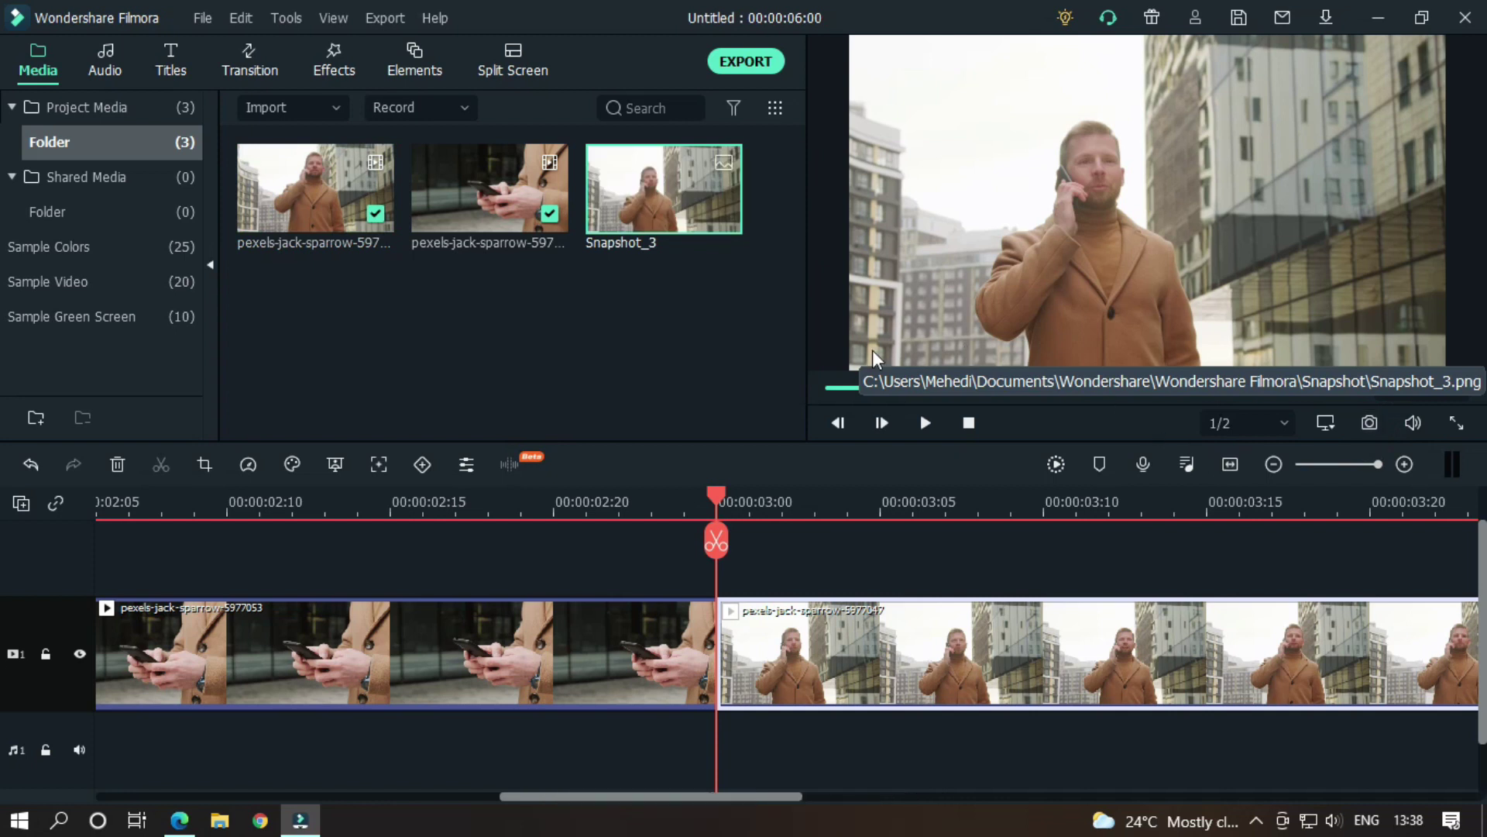
{"action": "left_click", "coordinate": [722, 322]}
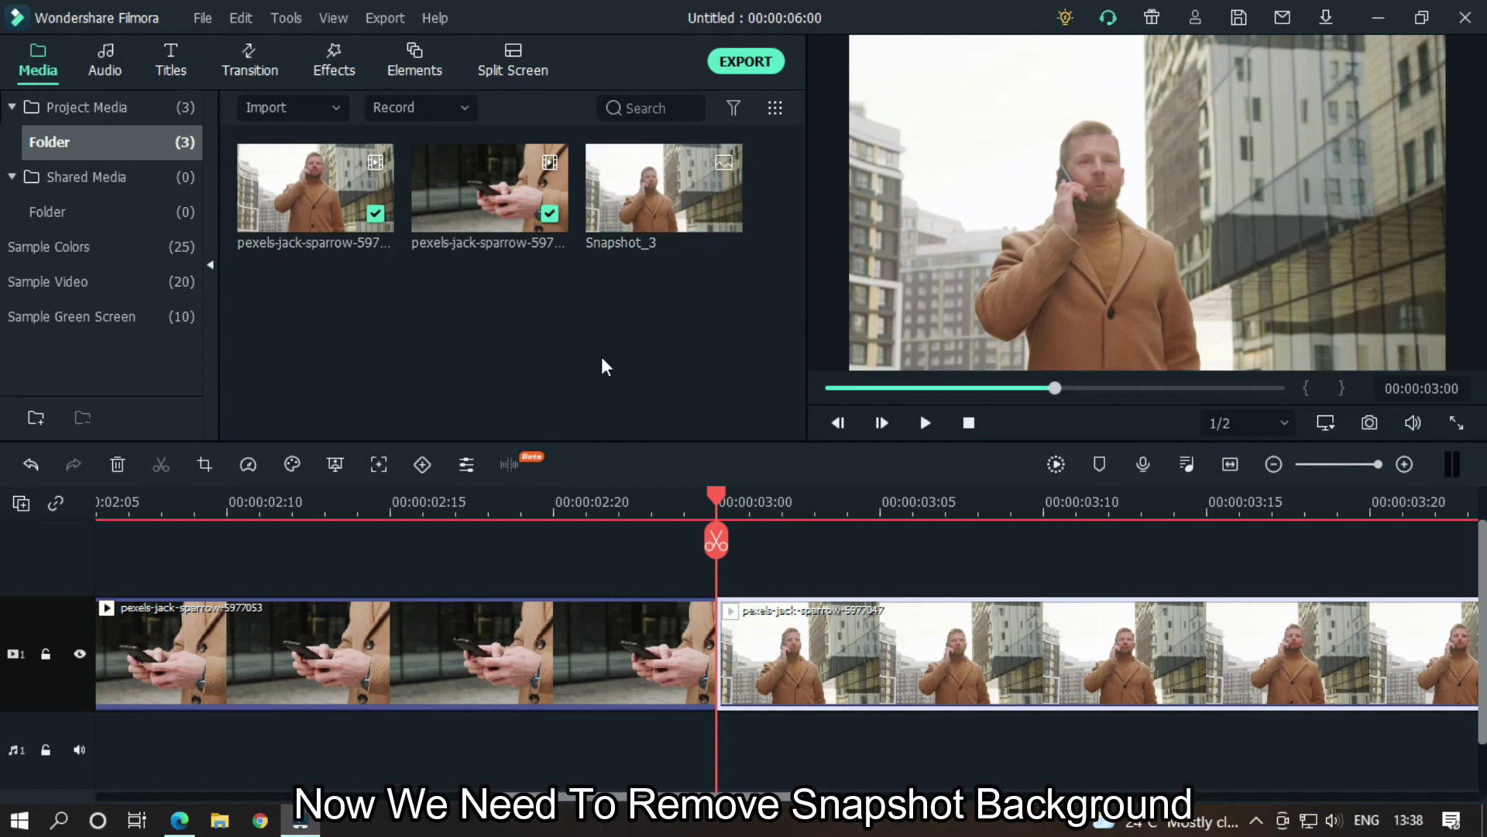
Step: Show the remove.bg website in Edge, then close the browser
{"action": "left_click", "coordinate": [180, 819]}
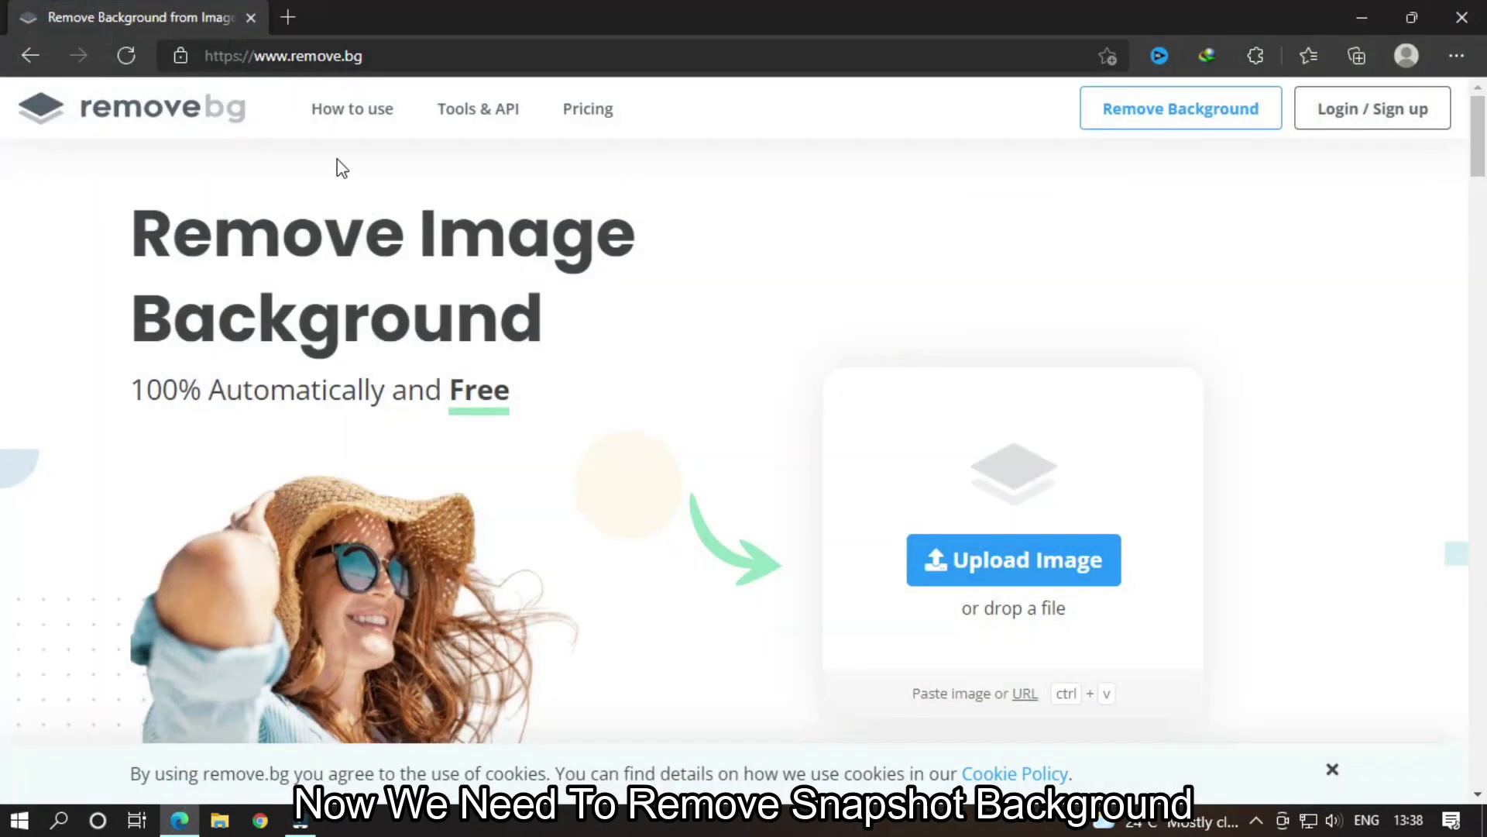
{"action": "left_click", "coordinate": [434, 56]}
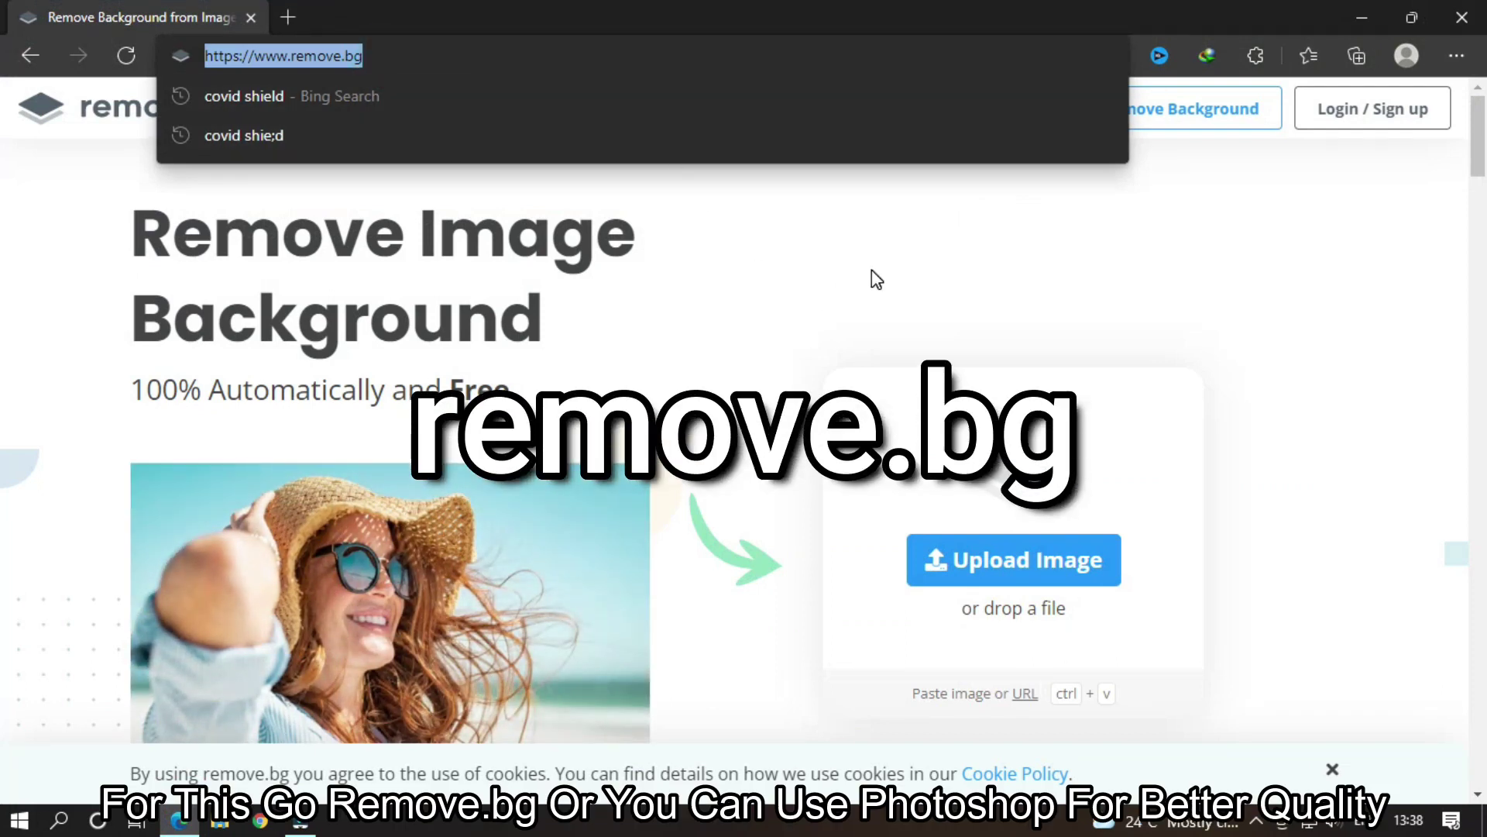
{"action": "left_click", "coordinate": [872, 269]}
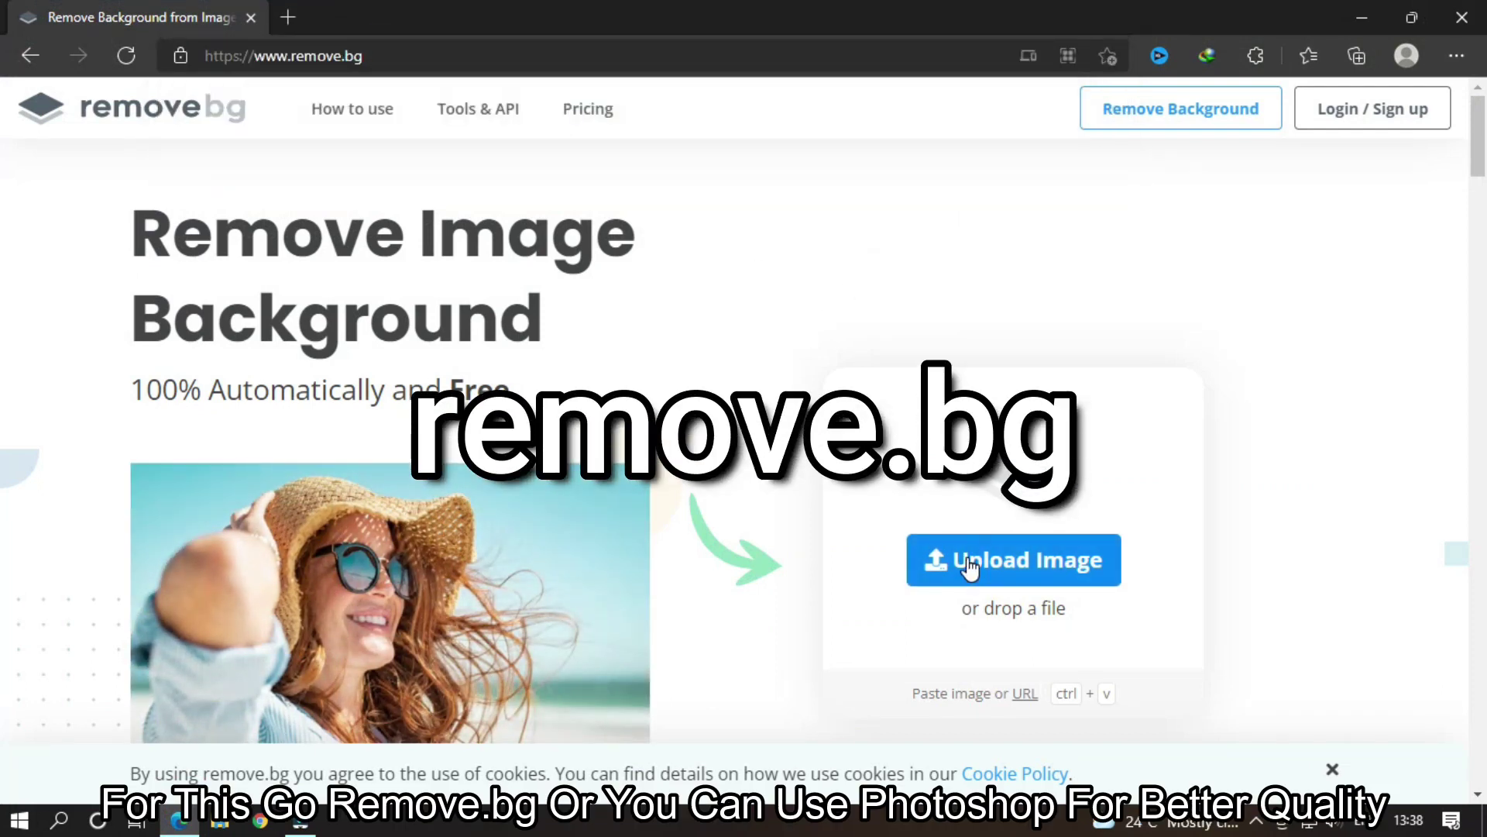
{"action": "left_click", "coordinate": [1449, 21]}
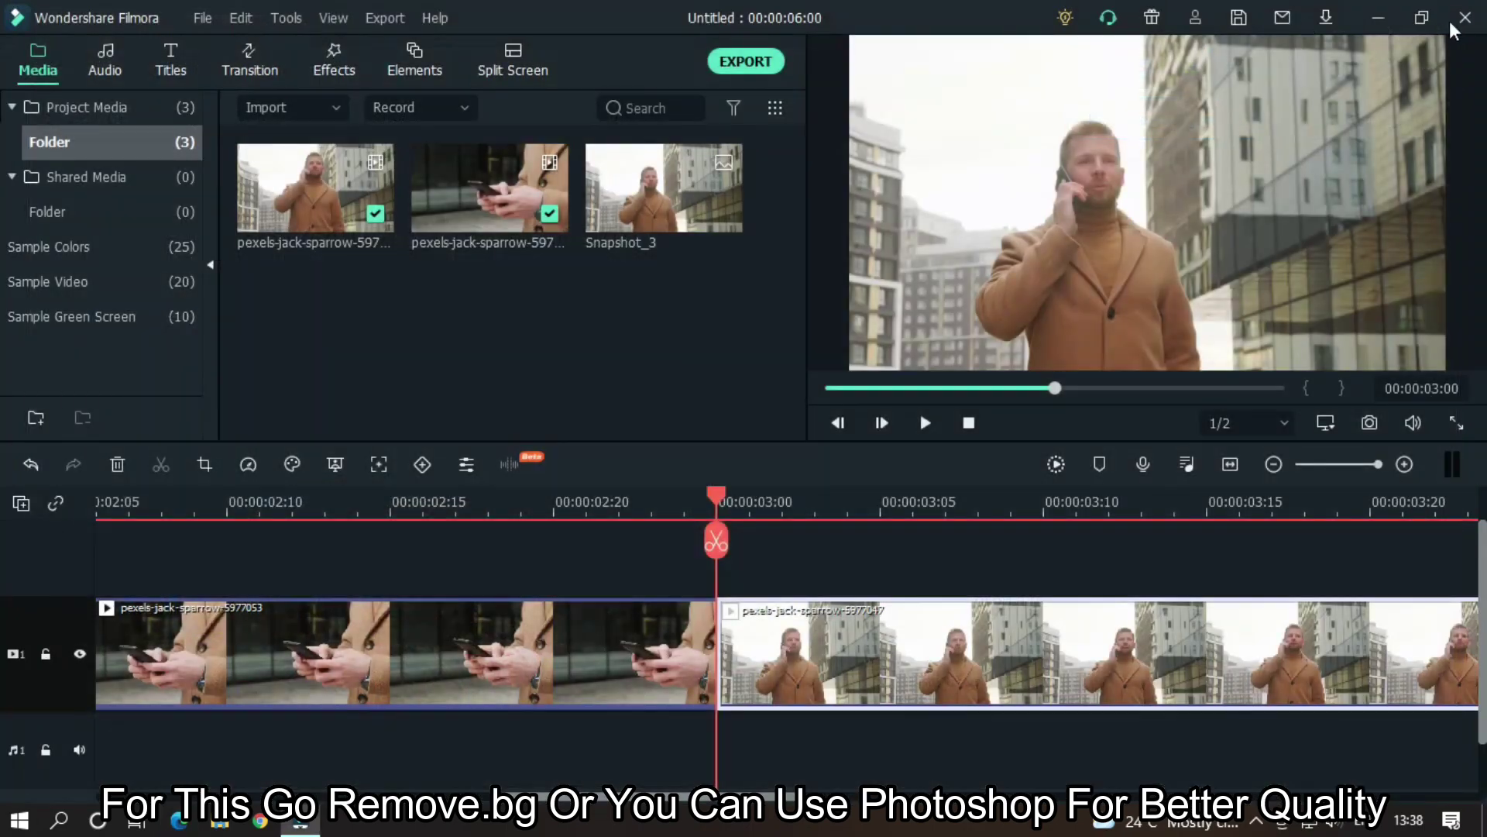
Step: Launch Photoshop and open Snapshot_3.png
{"action": "left_click", "coordinate": [1380, 18]}
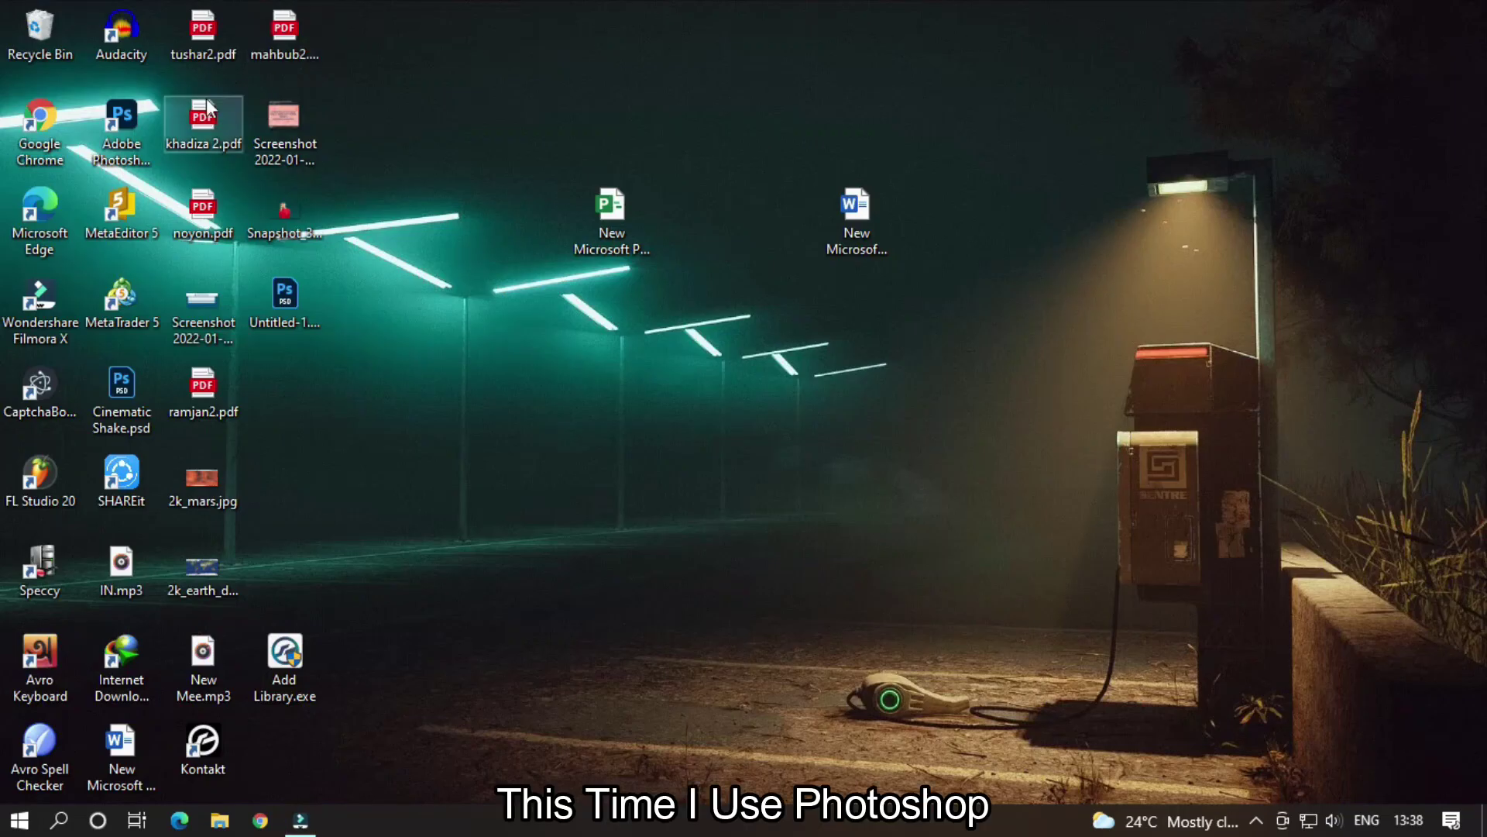
{"action": "double_click", "coordinate": [114, 155]}
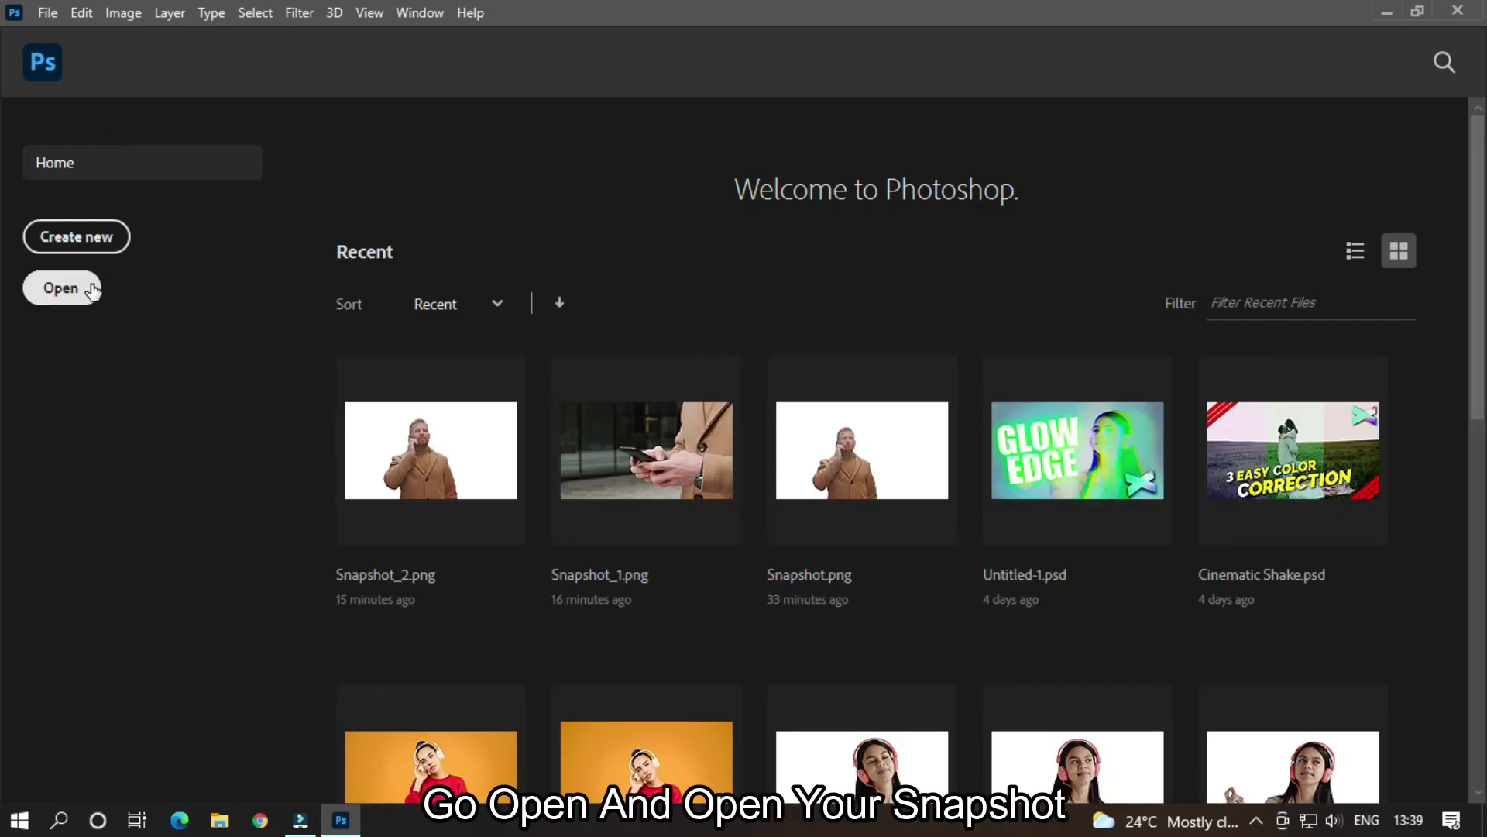
{"action": "left_click", "coordinate": [62, 287]}
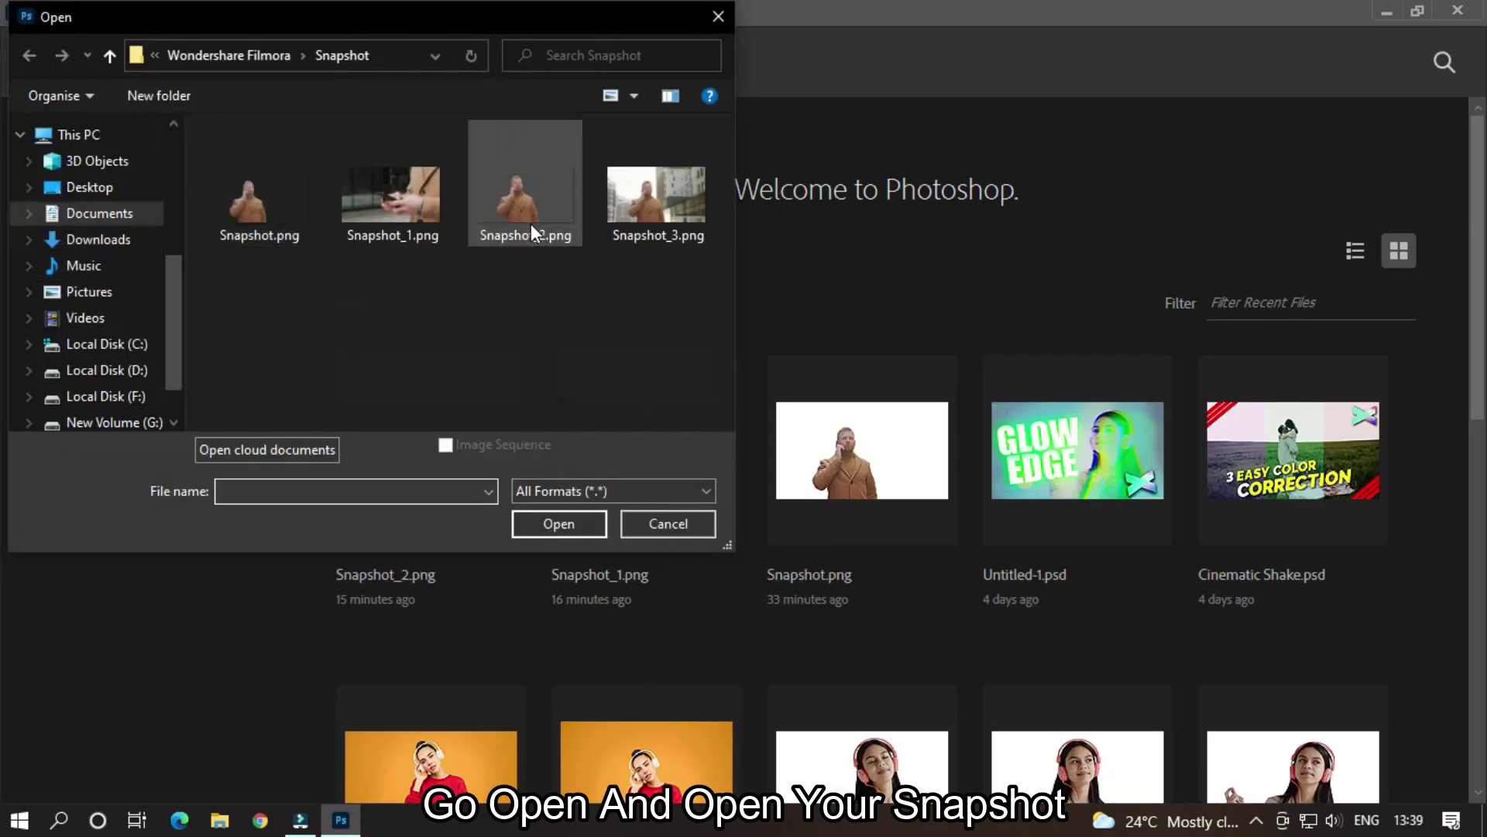
{"action": "double_click", "coordinate": [630, 205]}
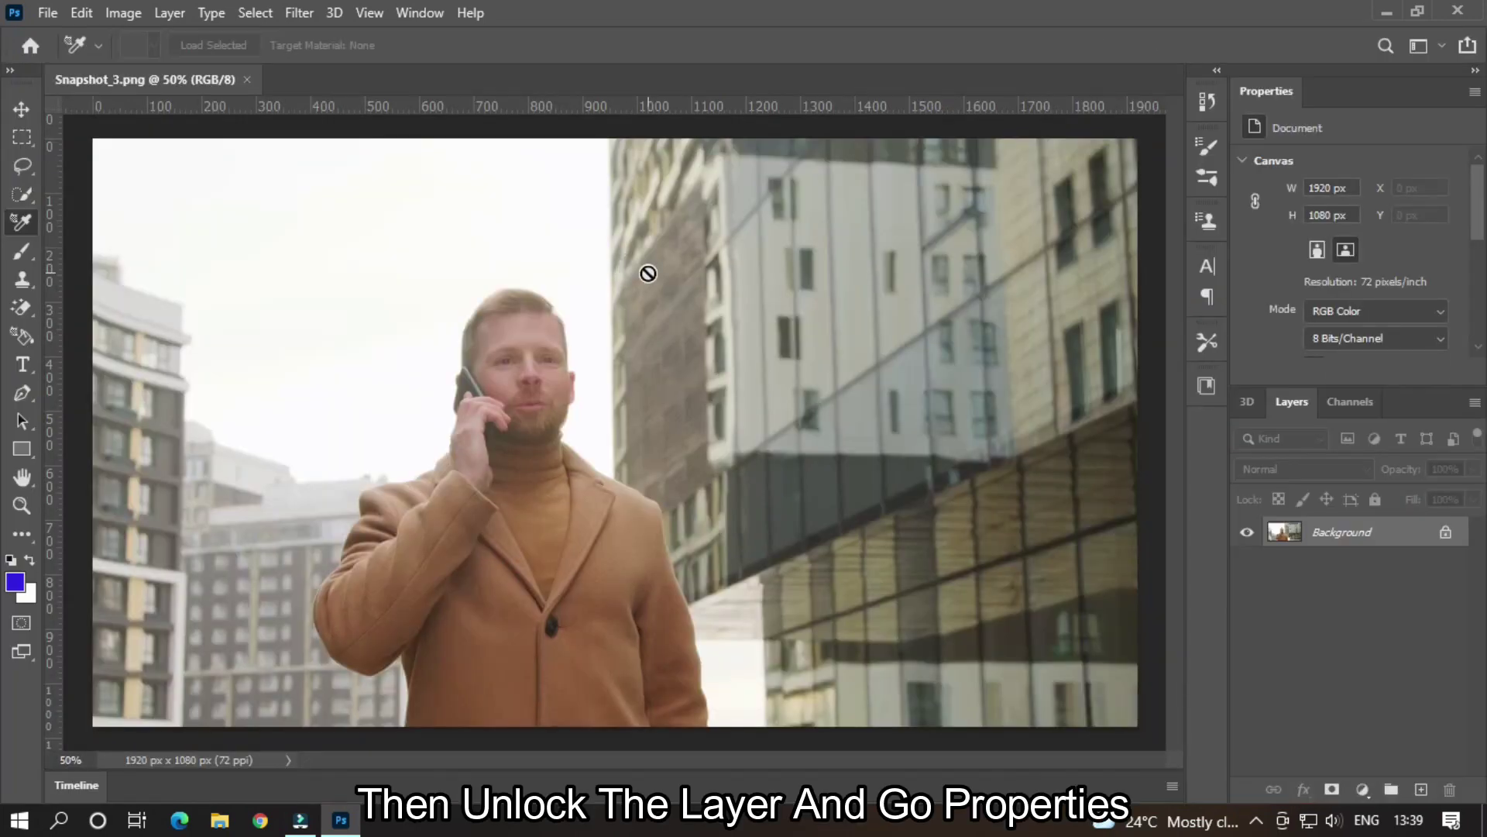
Step: Unlock the Background layer and remove the background behind the man
{"action": "left_click", "coordinate": [1447, 533]}
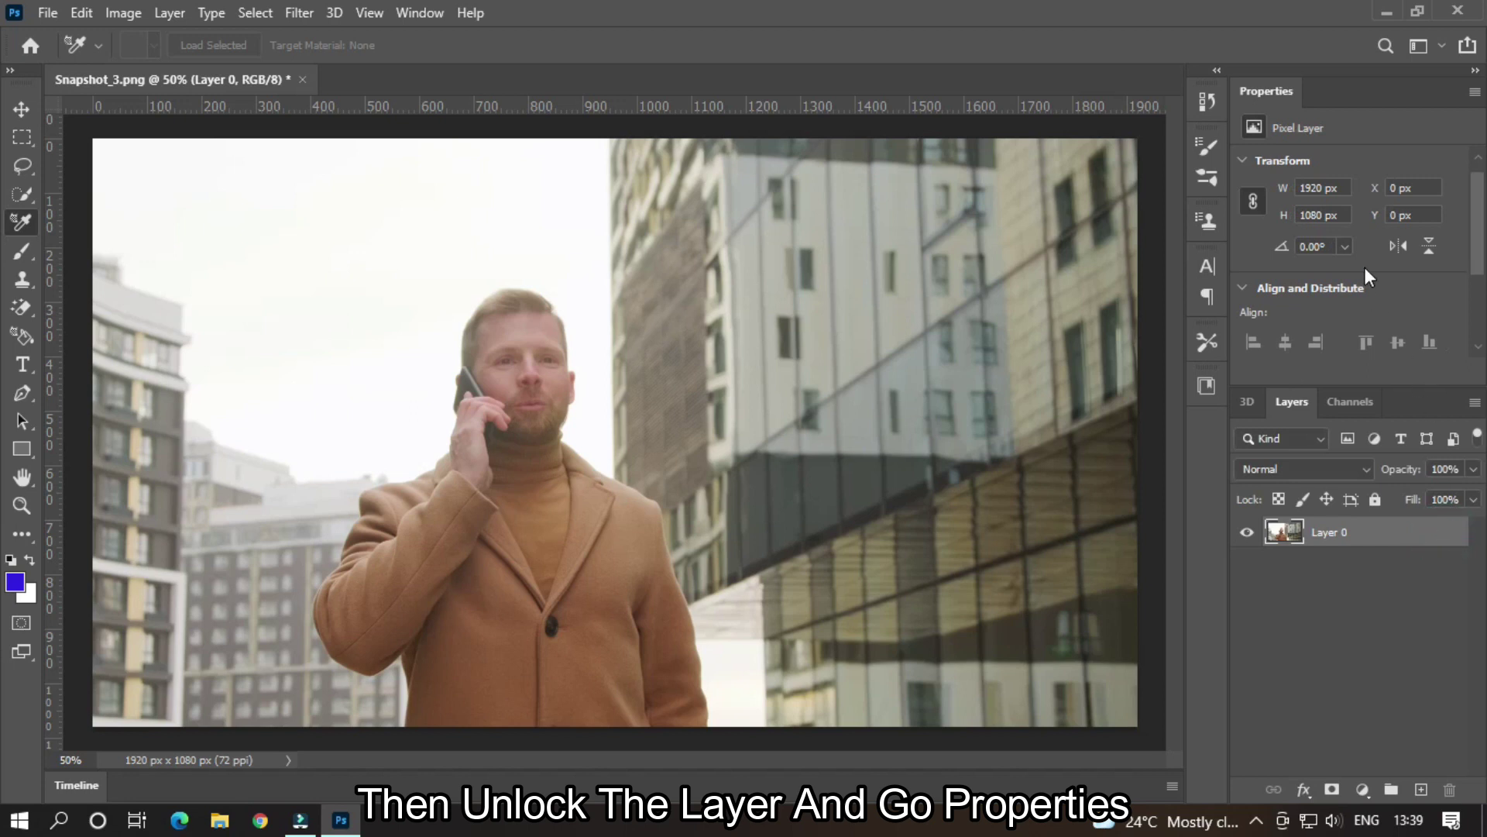
{"action": "scroll", "coordinate": [1364, 266], "scroll_direction": "down", "scroll_amount": 5}
{"action": "left_click", "coordinate": [1365, 286]}
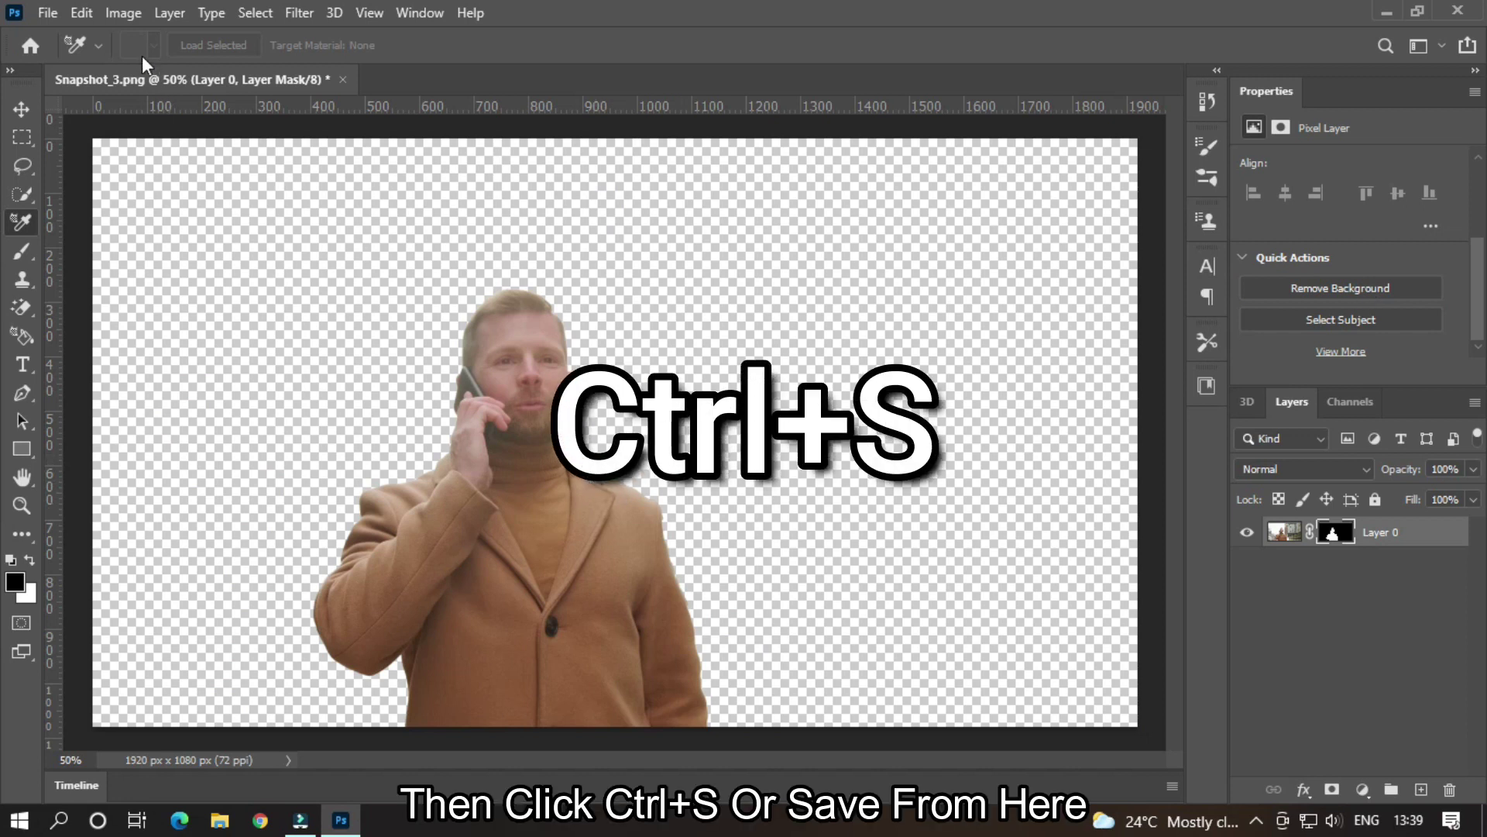
Step: Save the cut-out Snapshot_3.png and exit Photoshop
{"action": "left_click", "coordinate": [50, 12]}
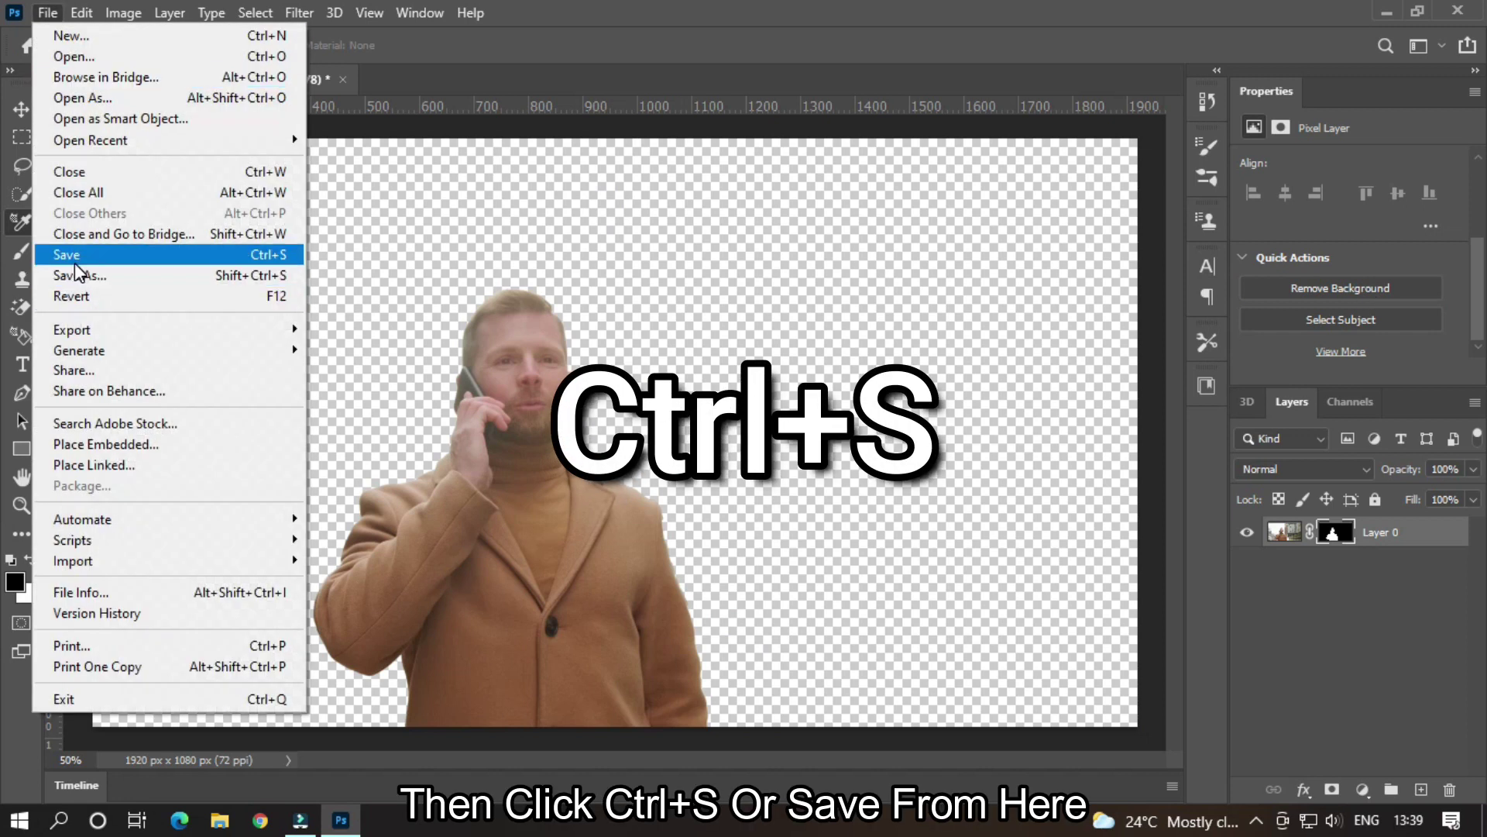
{"action": "left_click", "coordinate": [75, 263]}
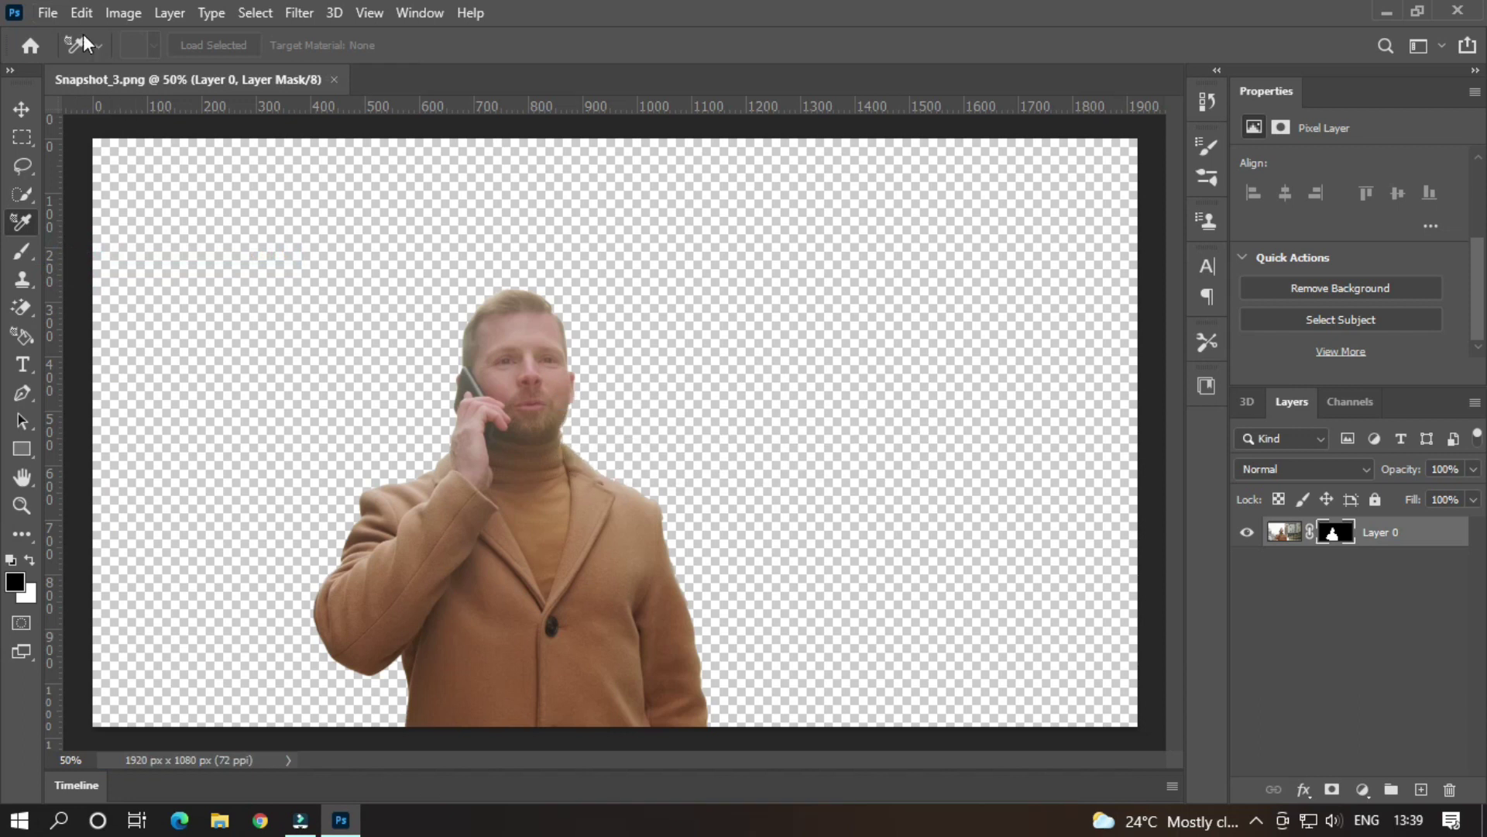
{"action": "left_click", "coordinate": [48, 12]}
{"action": "left_click", "coordinate": [155, 697]}
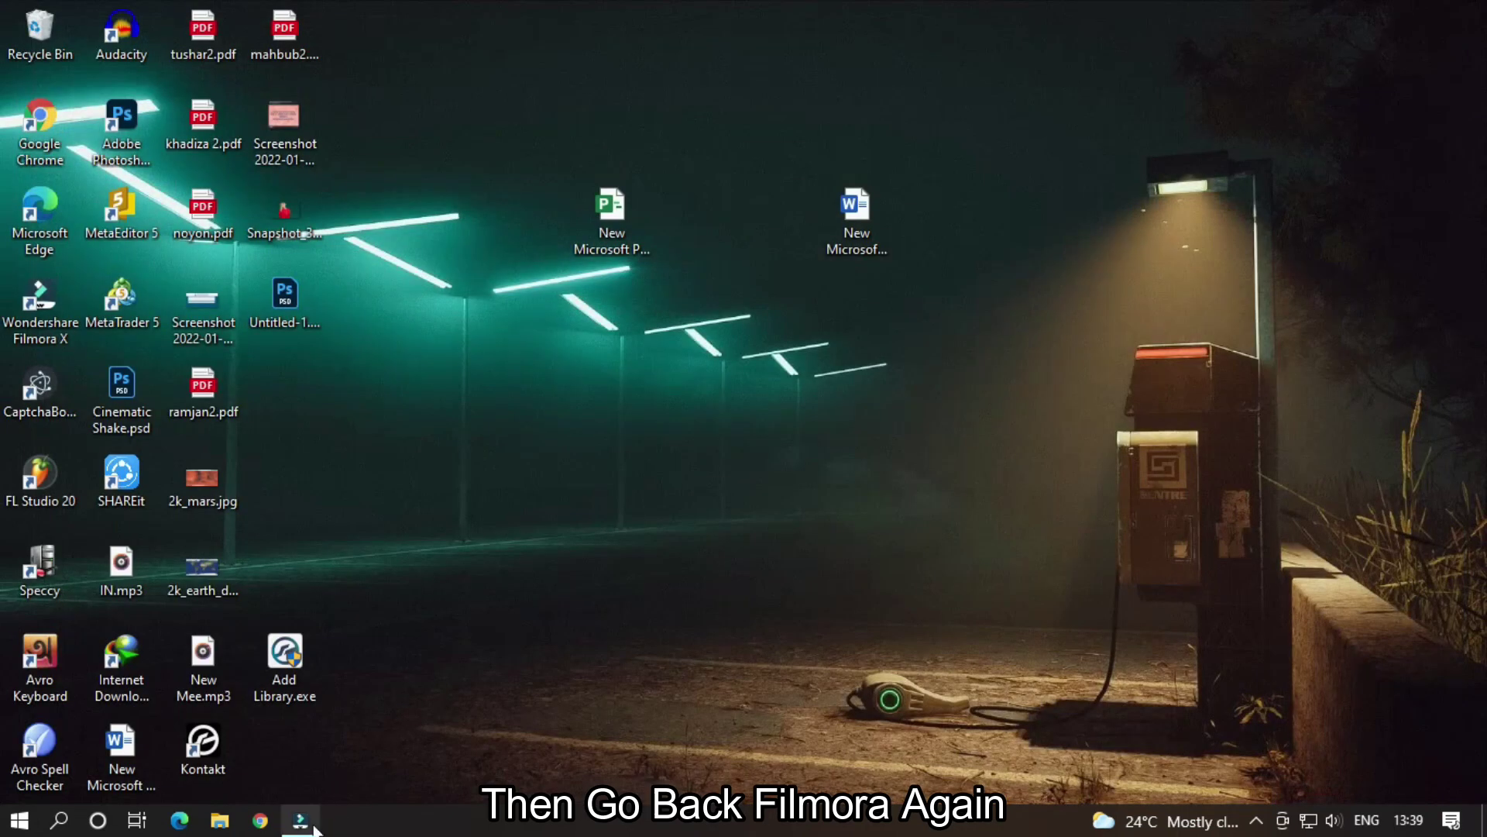
Step: Back in Filmora, split the phone-texting clip at 2:15
{"action": "left_click", "coordinate": [302, 822]}
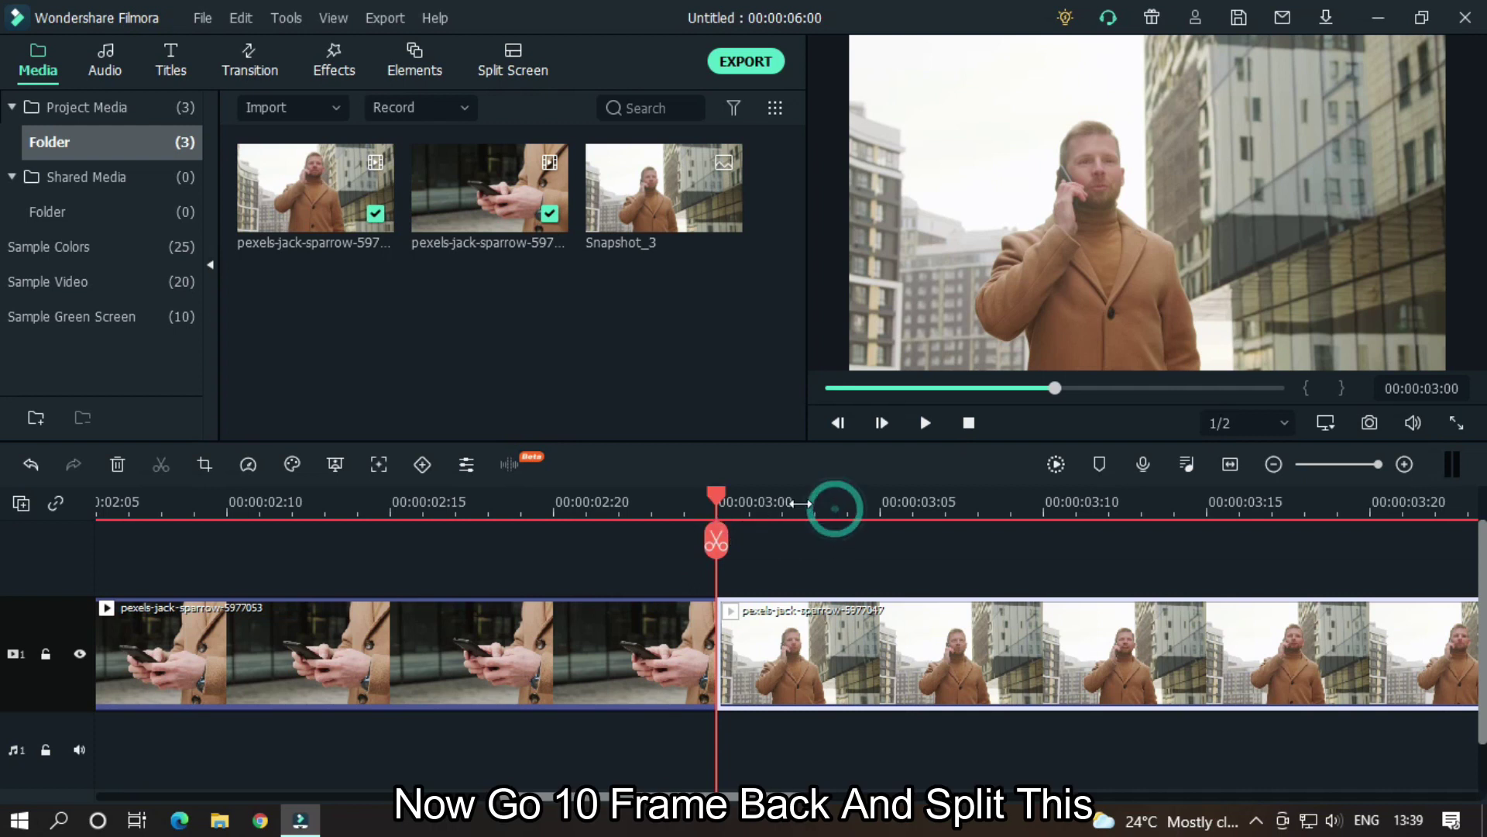
{"action": "scroll", "coordinate": [813, 502], "scroll_direction": "down", "scroll_amount": 1}
{"action": "left_click_drag", "start_coordinate": [731, 499], "coordinate": [533, 501]}
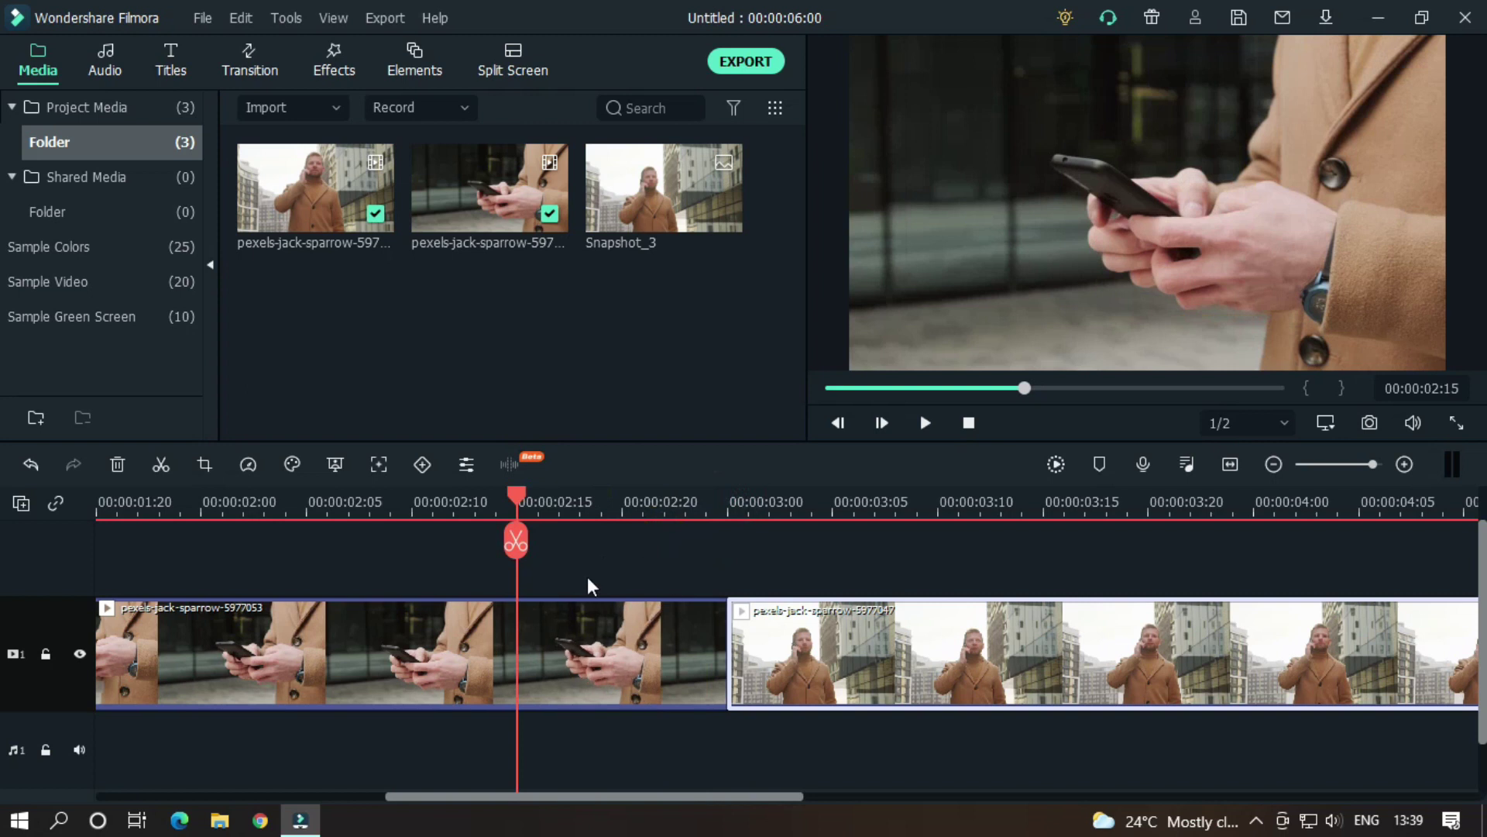
{"action": "left_click", "coordinate": [573, 608]}
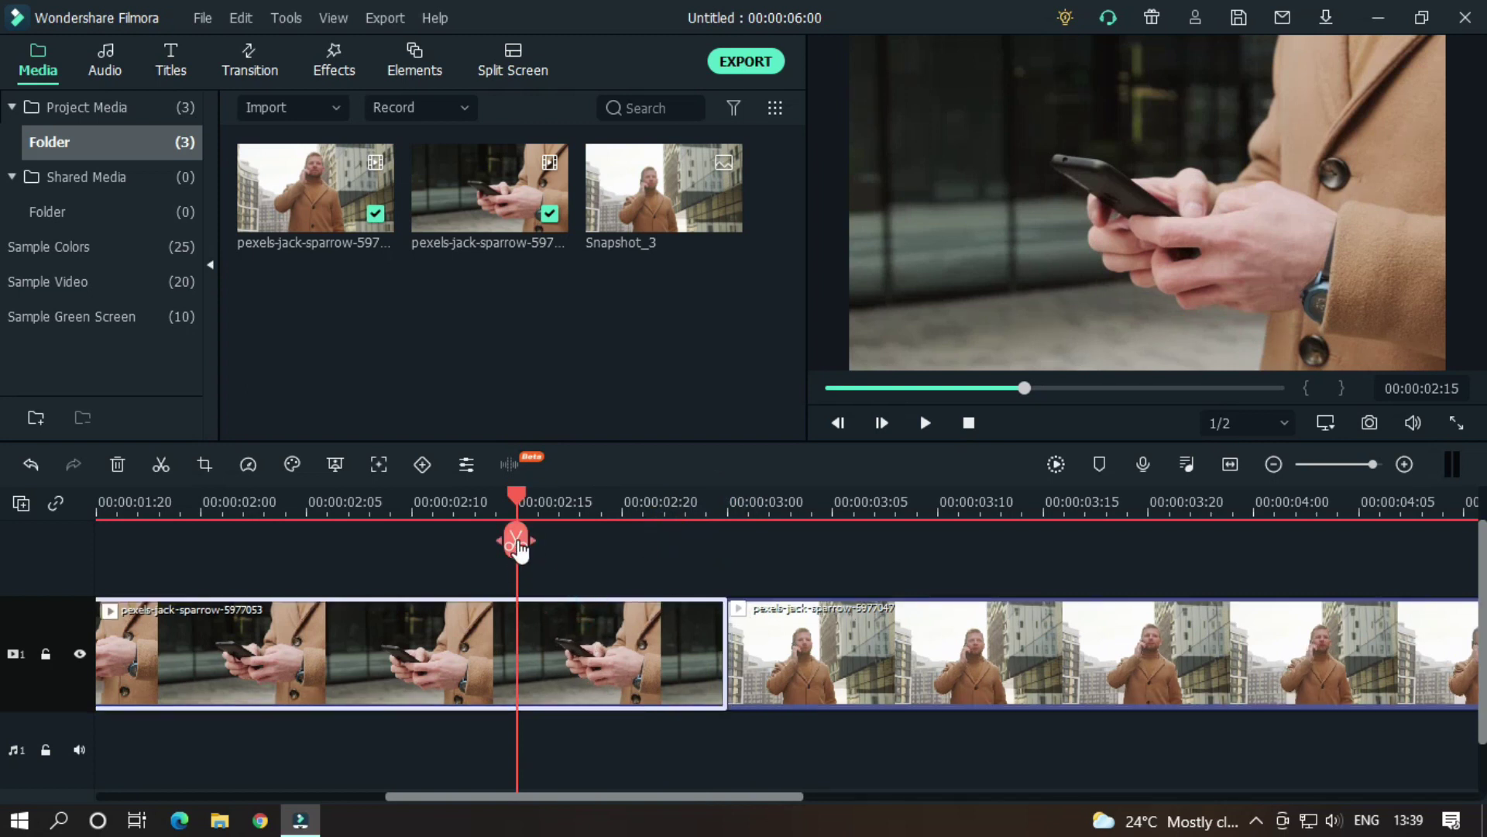
{"action": "left_click", "coordinate": [516, 542]}
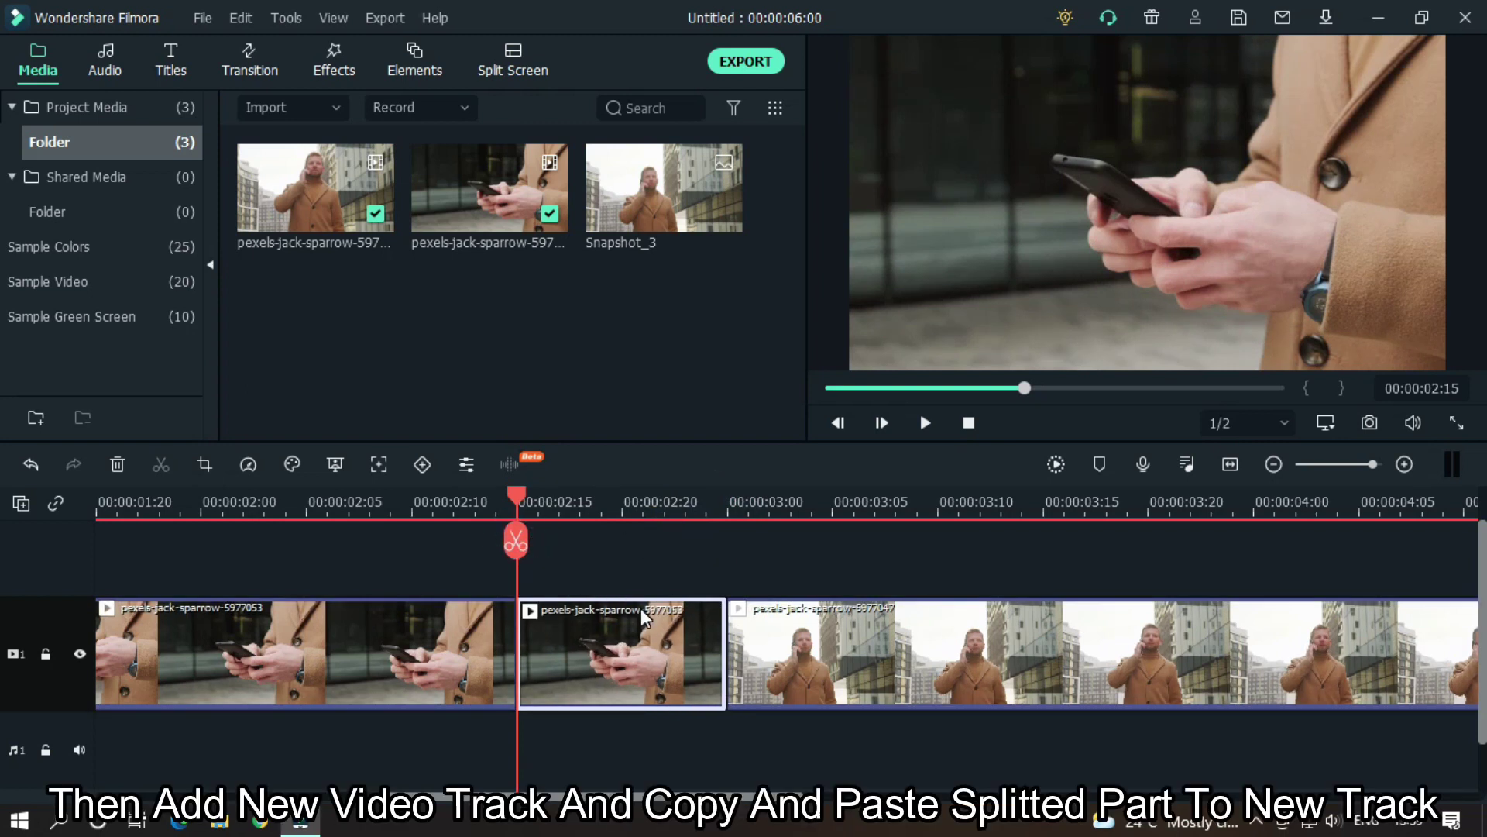
Step: Add a second video track and paste the copied split segment onto it
{"action": "left_click", "coordinate": [20, 503]}
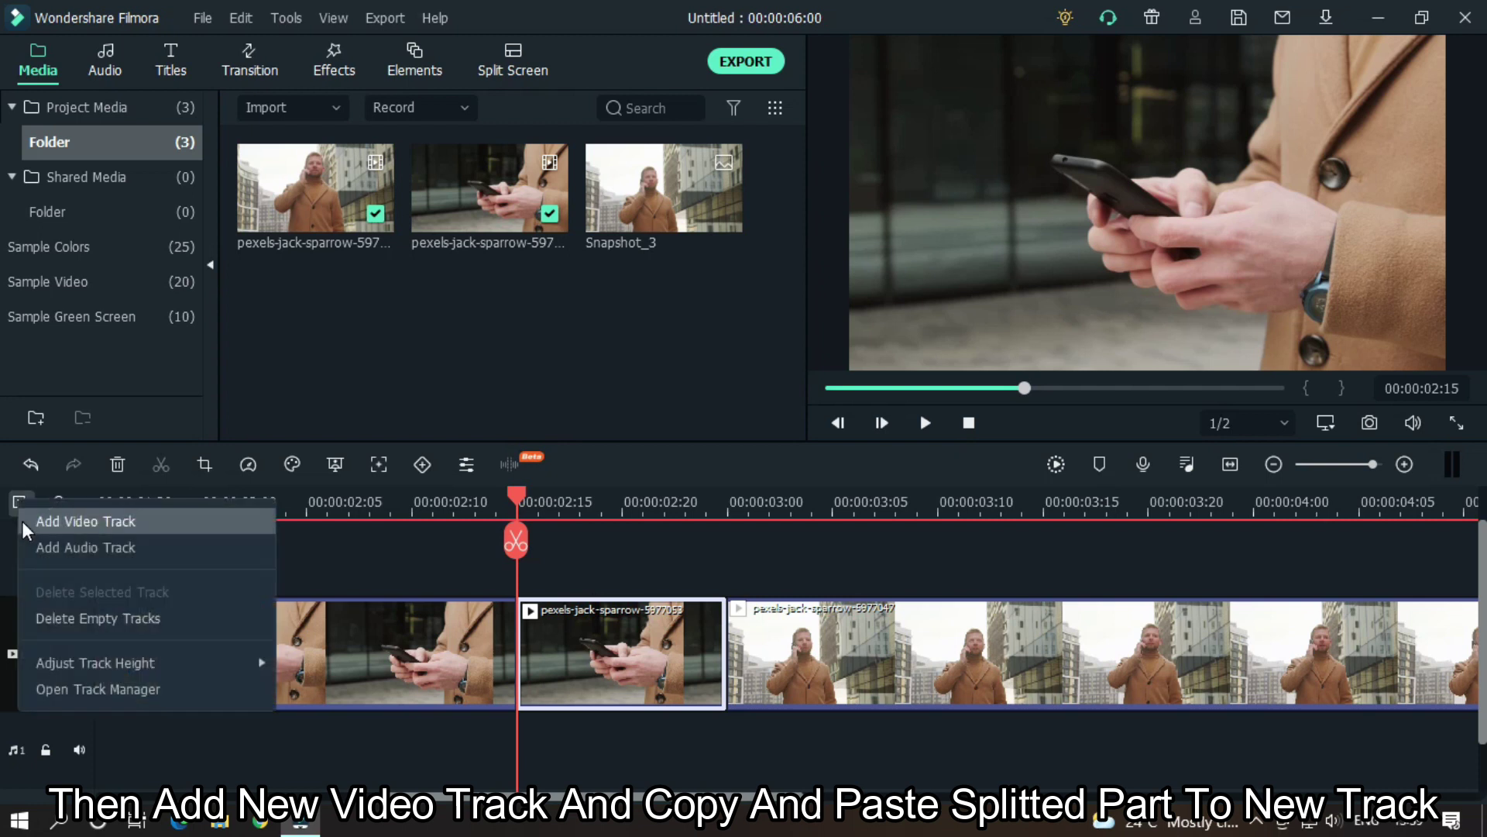
{"action": "left_click", "coordinate": [31, 522]}
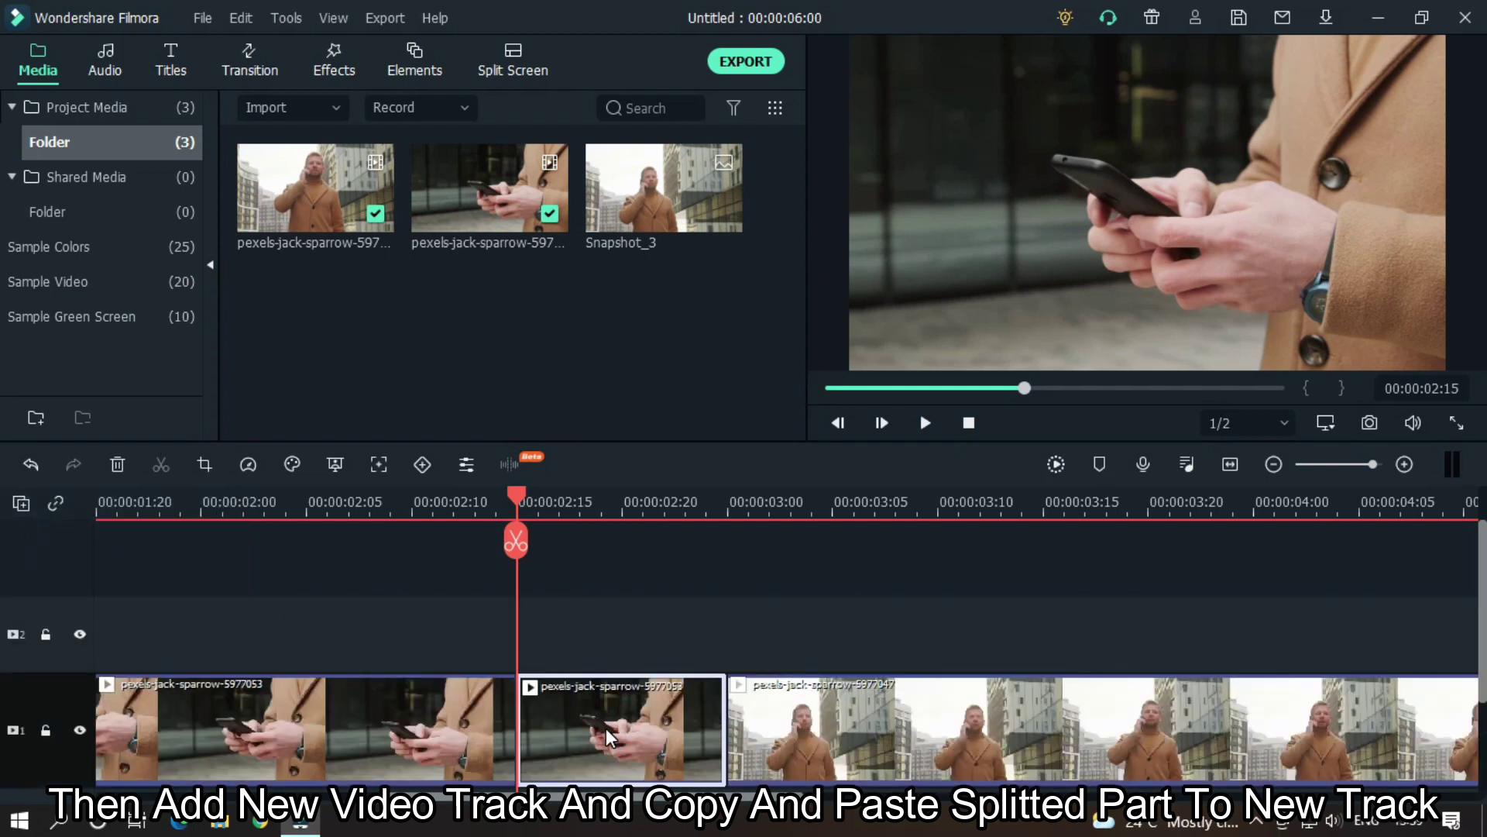
{"action": "left_click", "coordinate": [2, 655]}
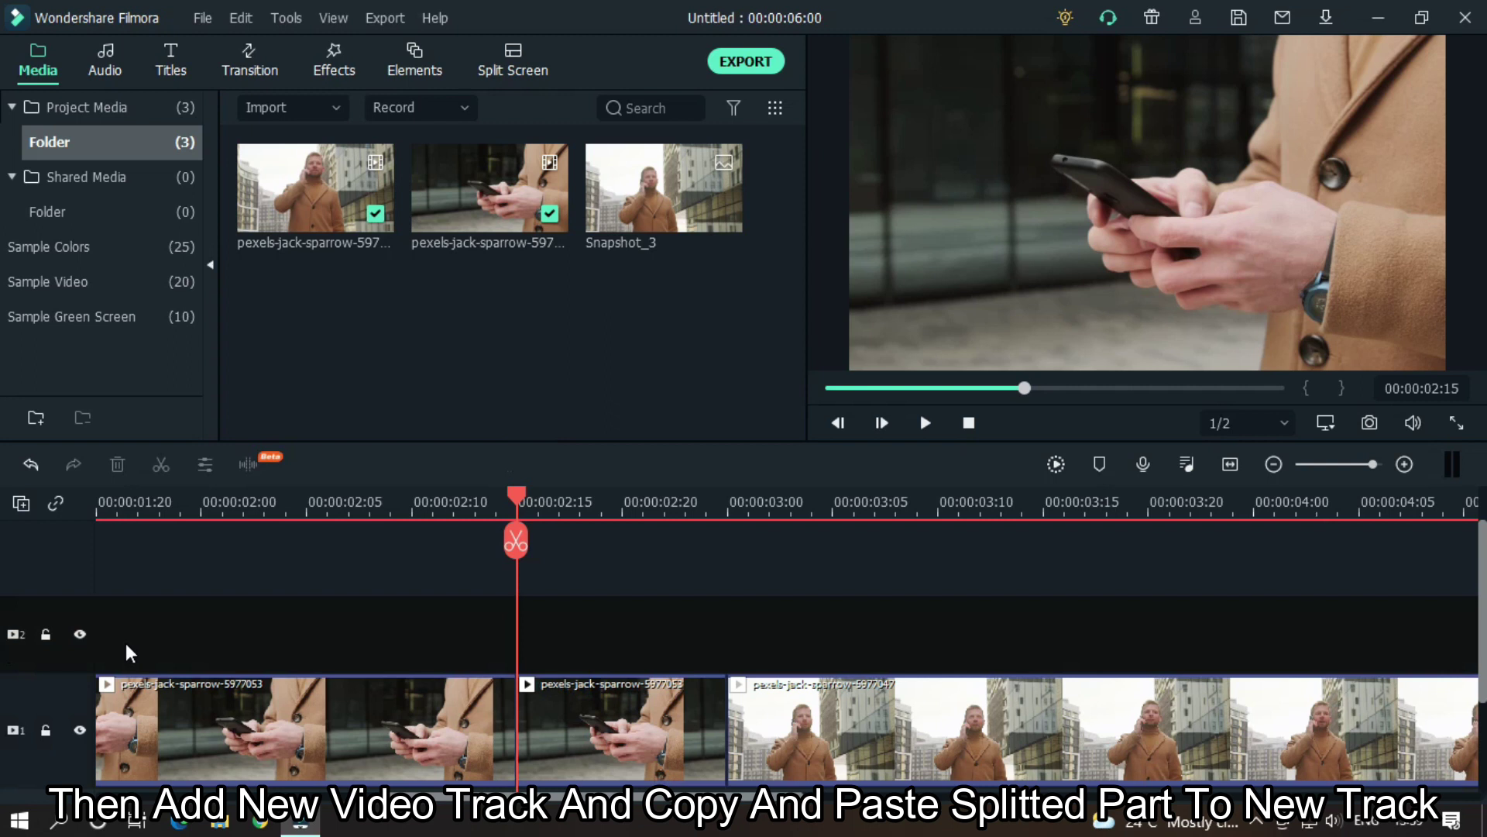
{"action": "key", "text": "ctrl+v"}
{"action": "left_click", "coordinate": [564, 501]}
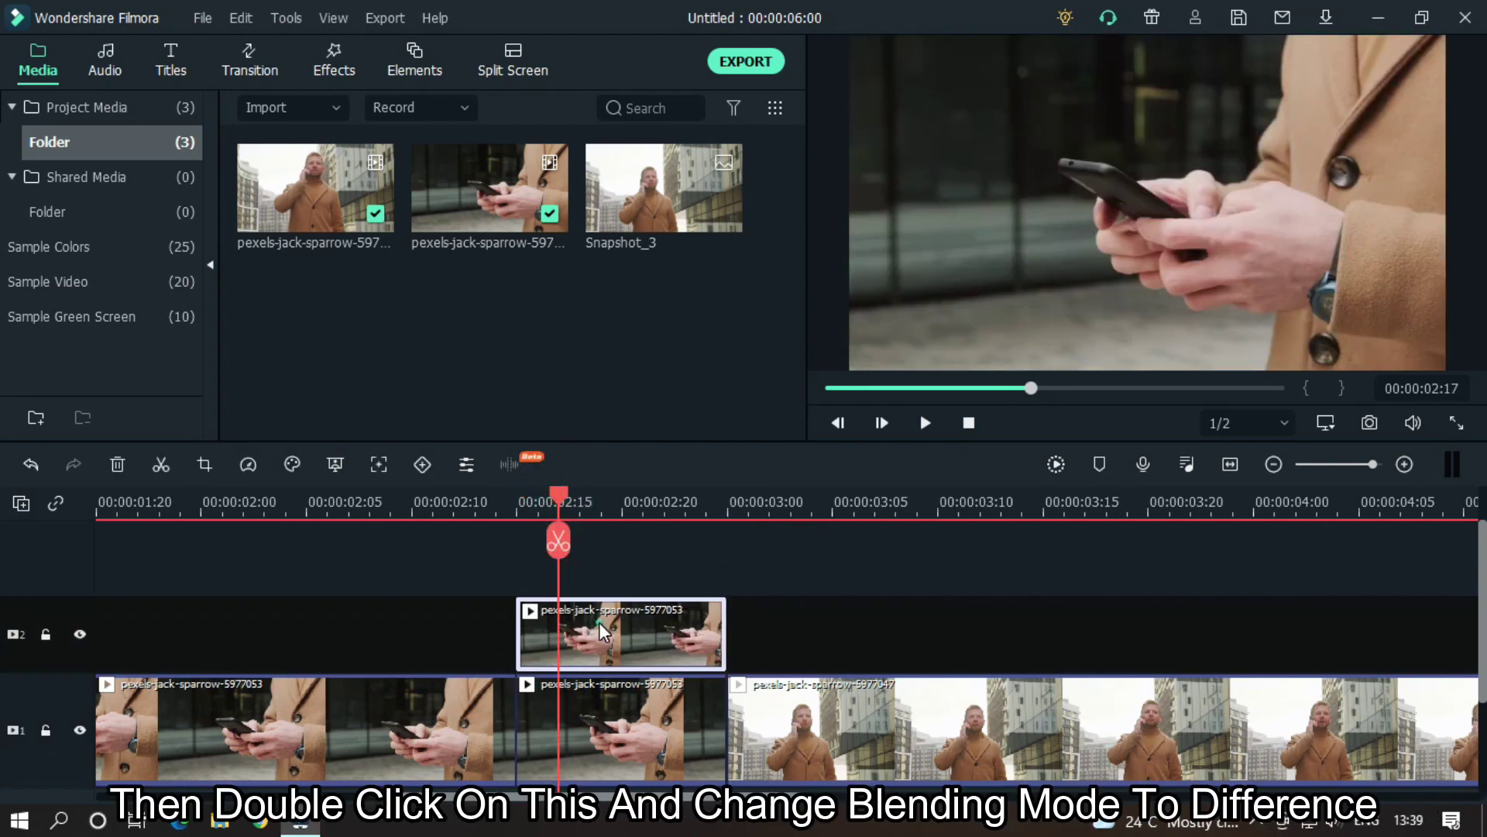
Step: Set the track-2 clip's Compositing blending mode to Difference and confirm
{"action": "double_click", "coordinate": [598, 622]}
{"action": "left_click", "coordinate": [31, 148]}
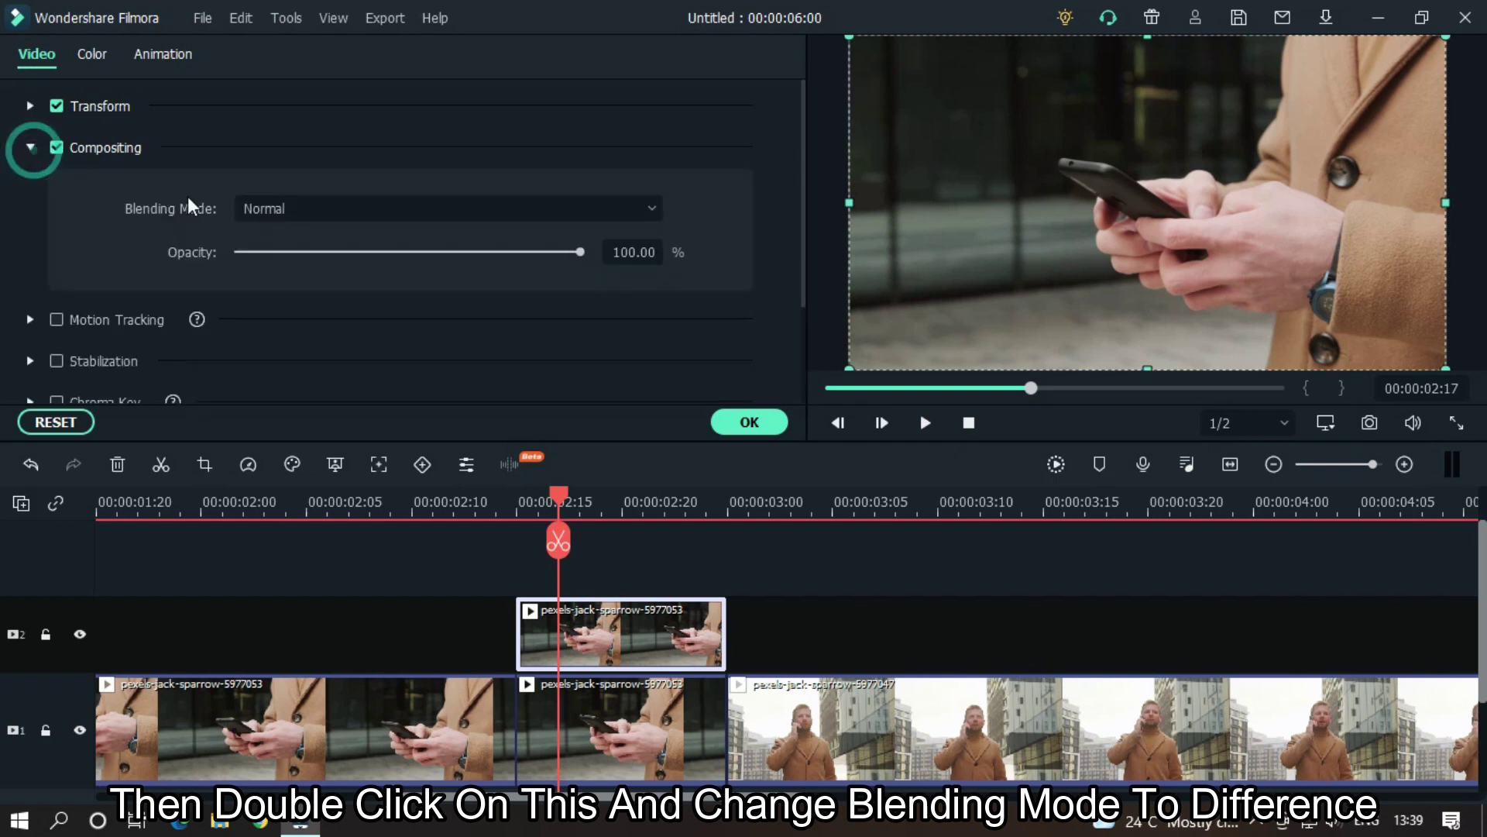
{"action": "left_click", "coordinate": [268, 207]}
{"action": "scroll", "coordinate": [304, 381], "scroll_direction": "down", "scroll_amount": 5}
{"action": "scroll", "coordinate": [293, 460], "scroll_direction": "down", "scroll_amount": 1}
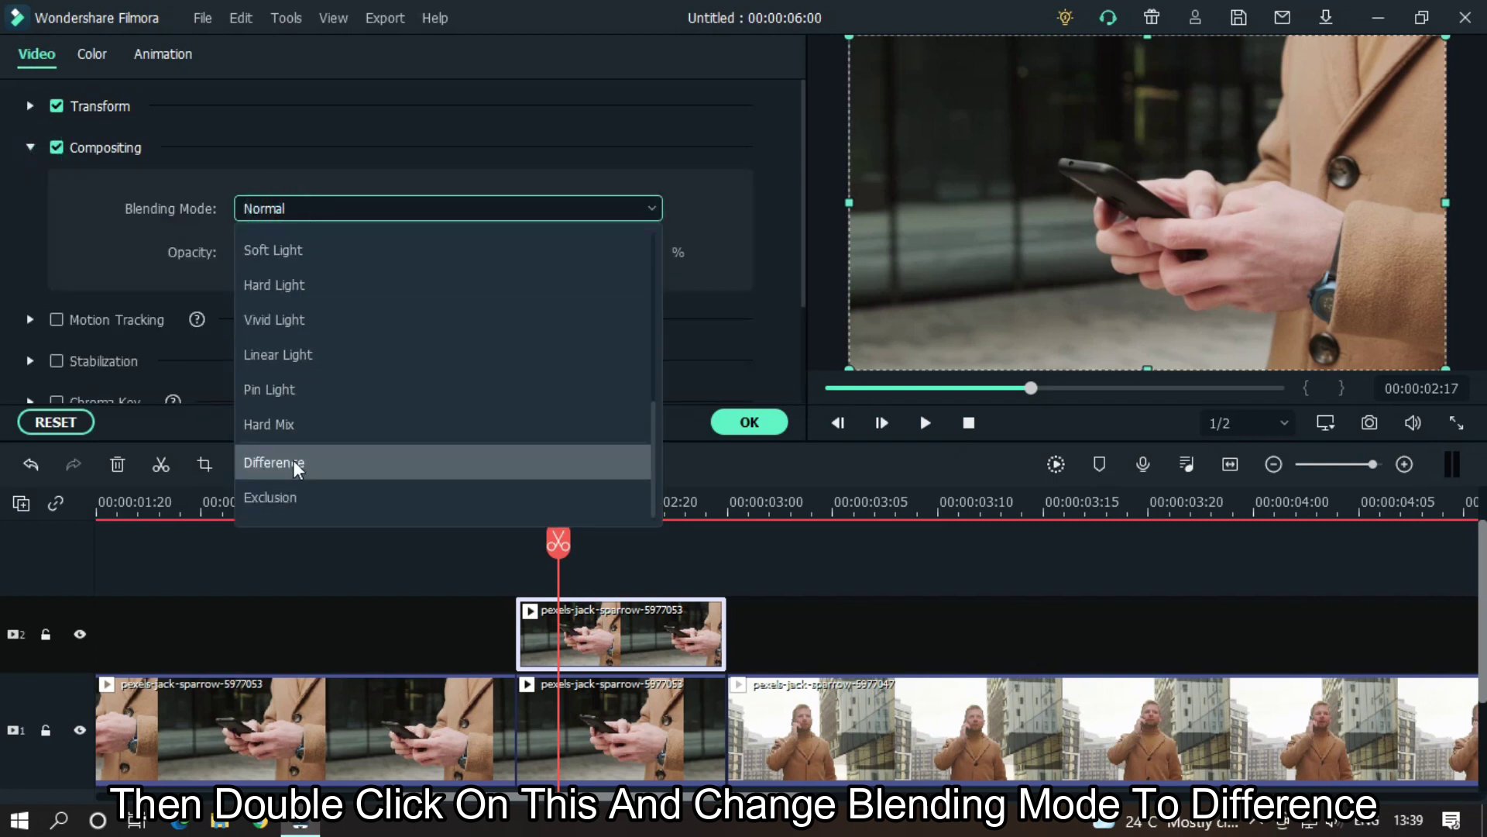
{"action": "left_click", "coordinate": [313, 466]}
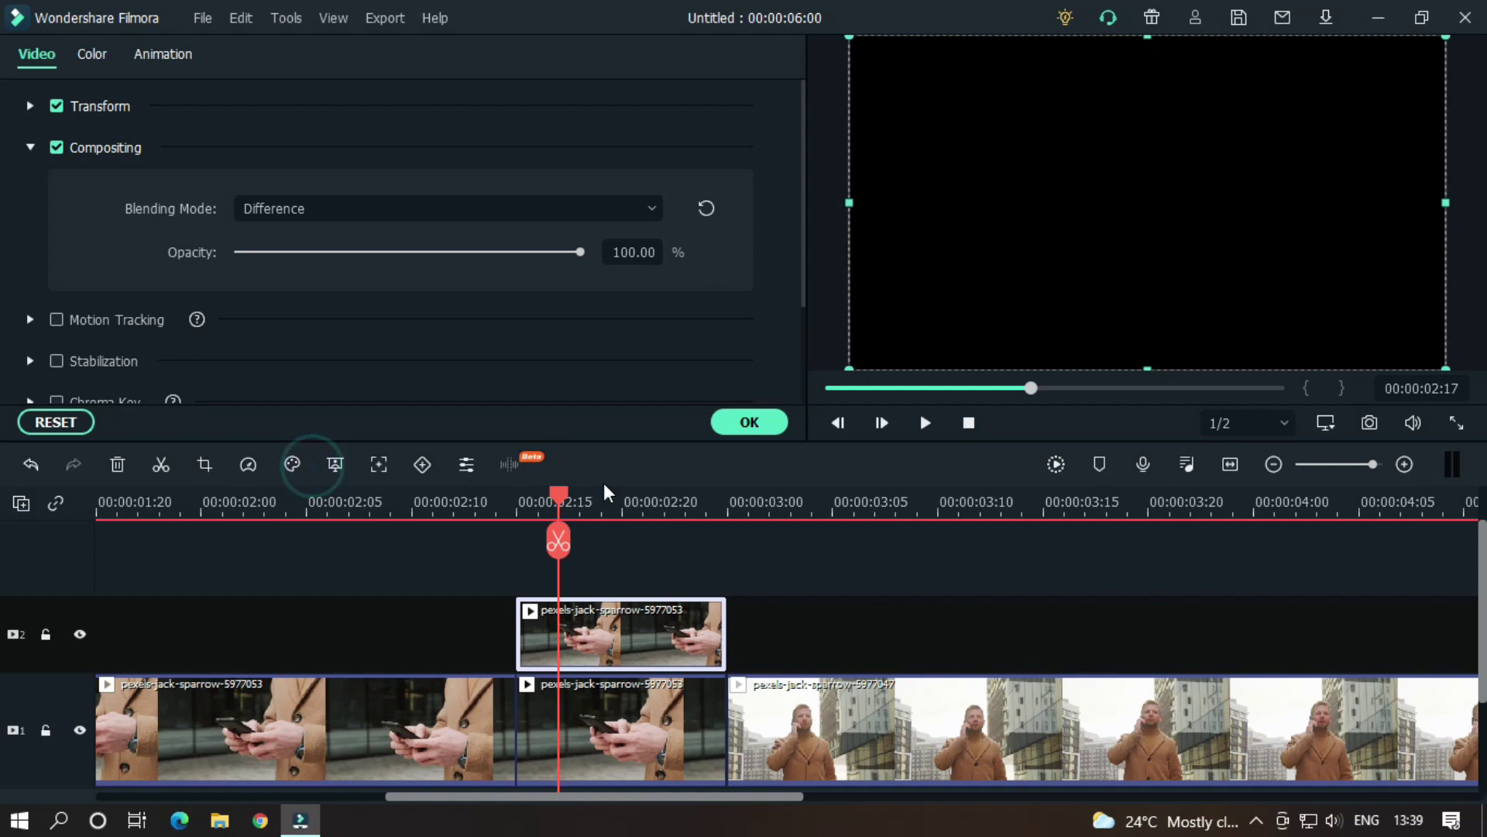
{"action": "left_click", "coordinate": [750, 423]}
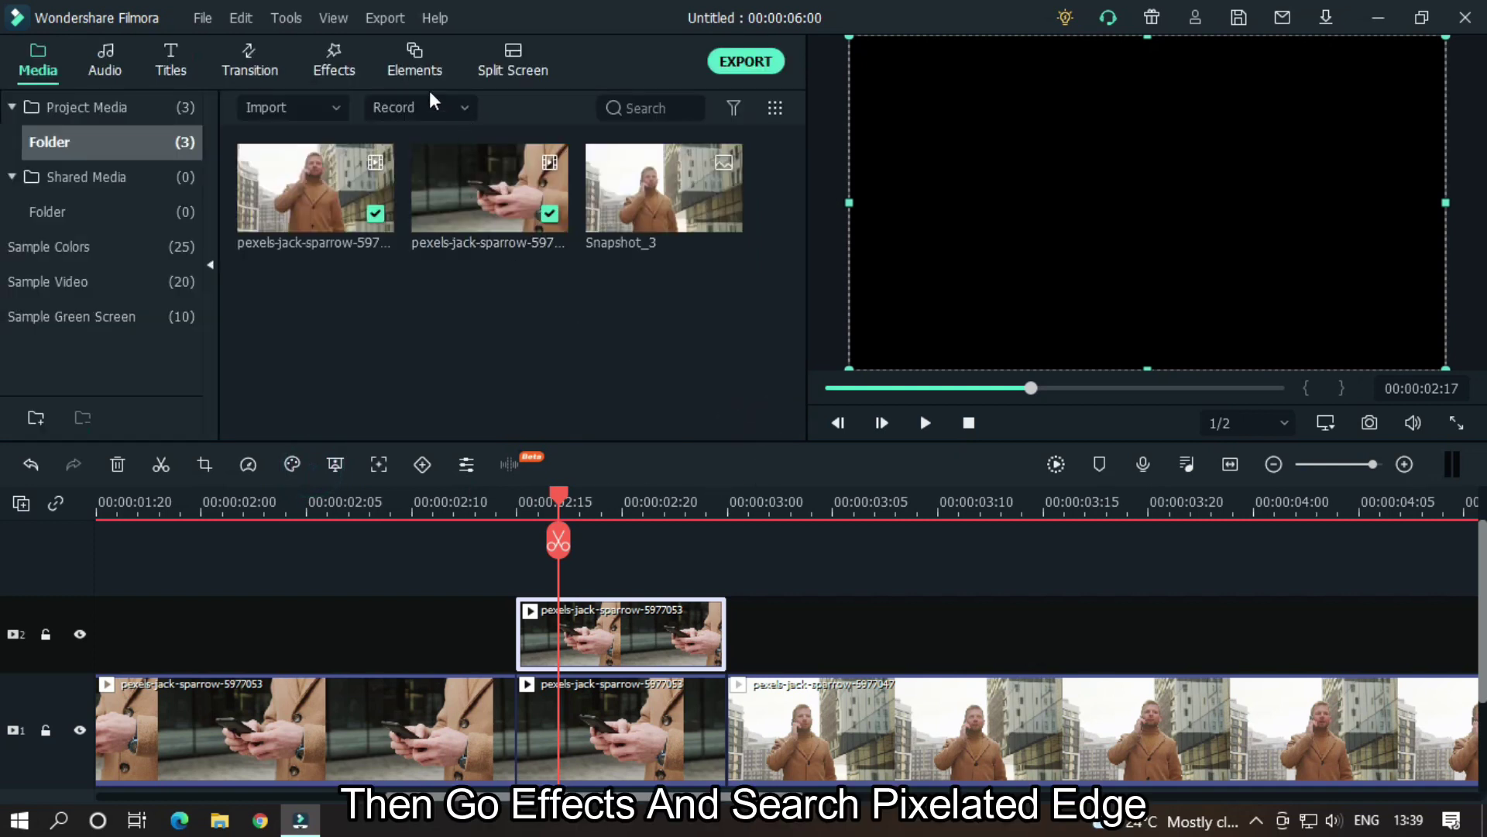
Step: Search effects for 'pi' and drag Pixelated Edges onto the track-2 split clip
{"action": "left_click", "coordinate": [346, 62]}
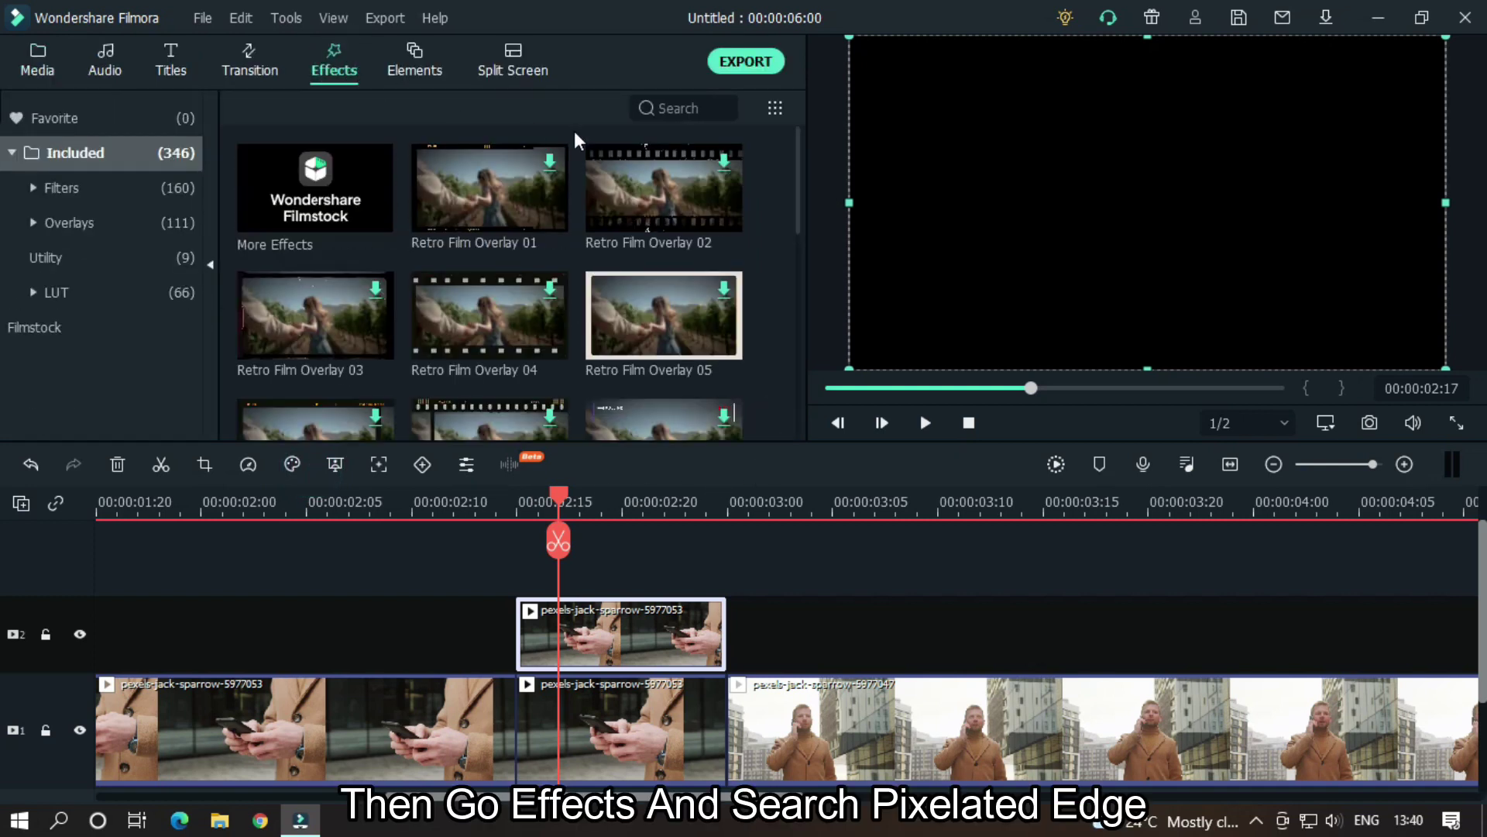
{"action": "left_click", "coordinate": [666, 107]}
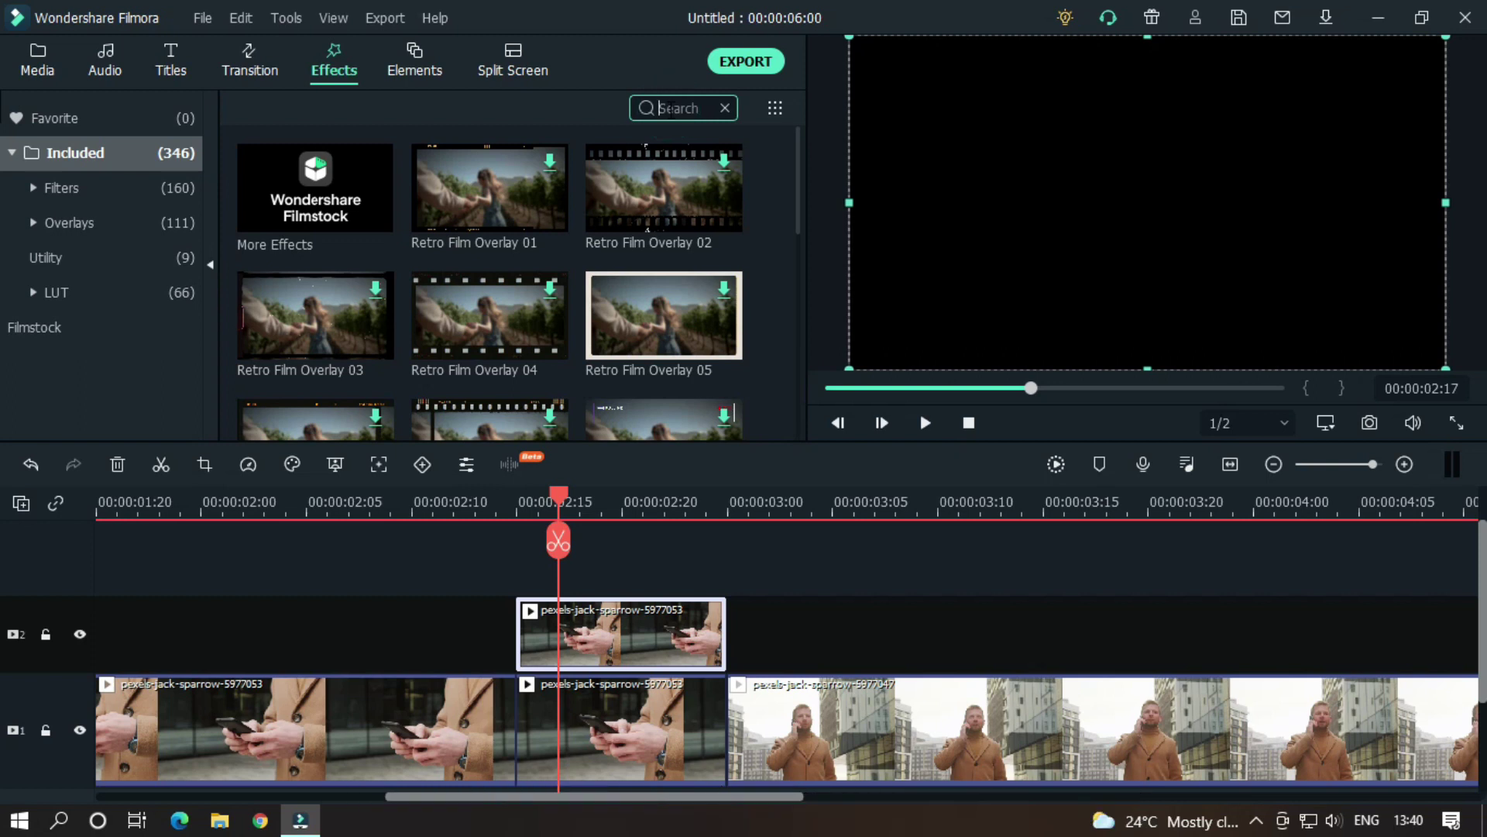
{"action": "type", "text": "pi"}
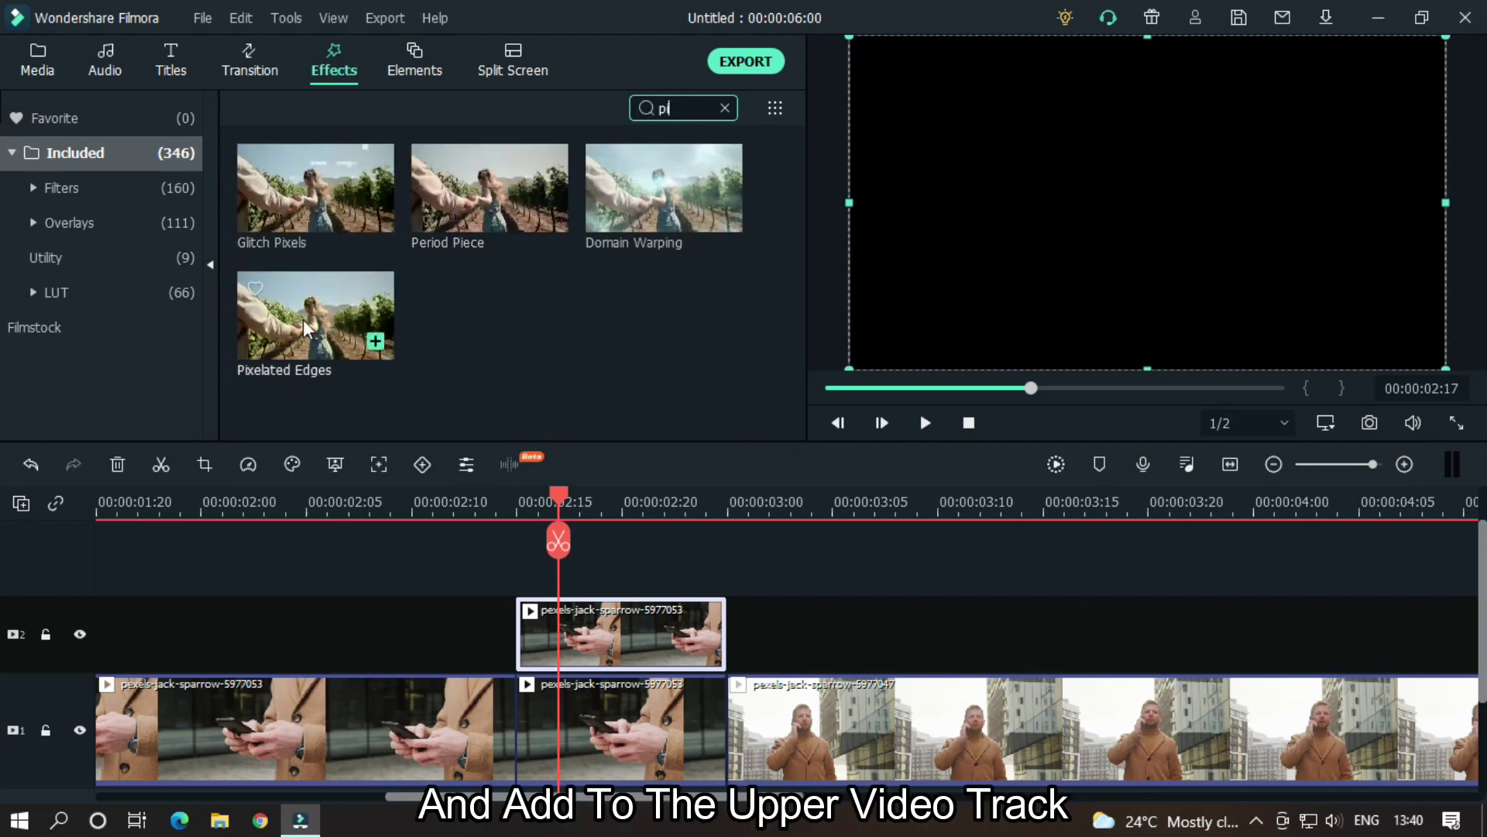
{"action": "left_click_drag", "start_coordinate": [310, 321], "coordinate": [542, 626]}
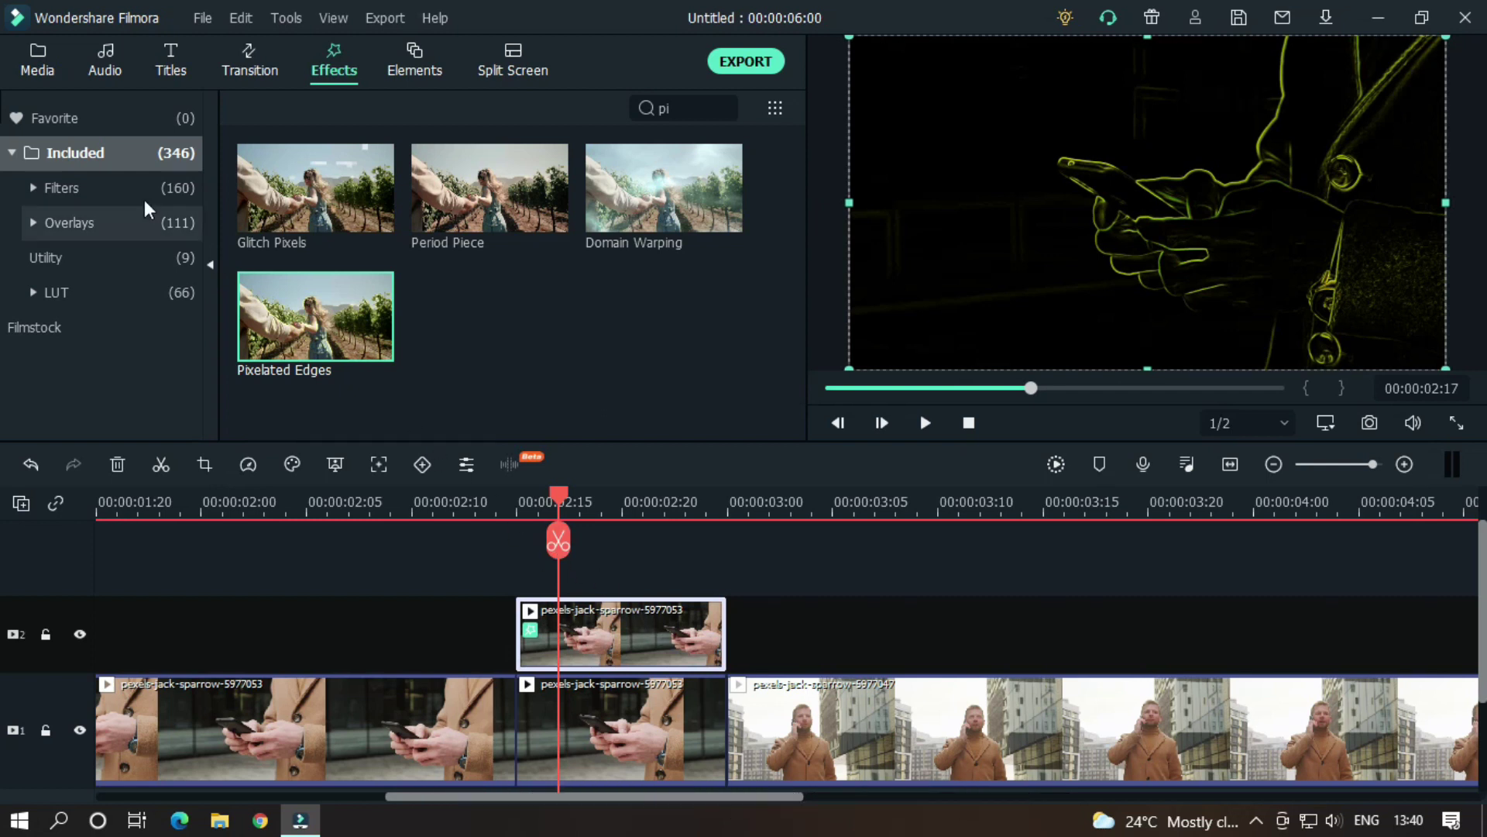
{"action": "left_click", "coordinate": [37, 56]}
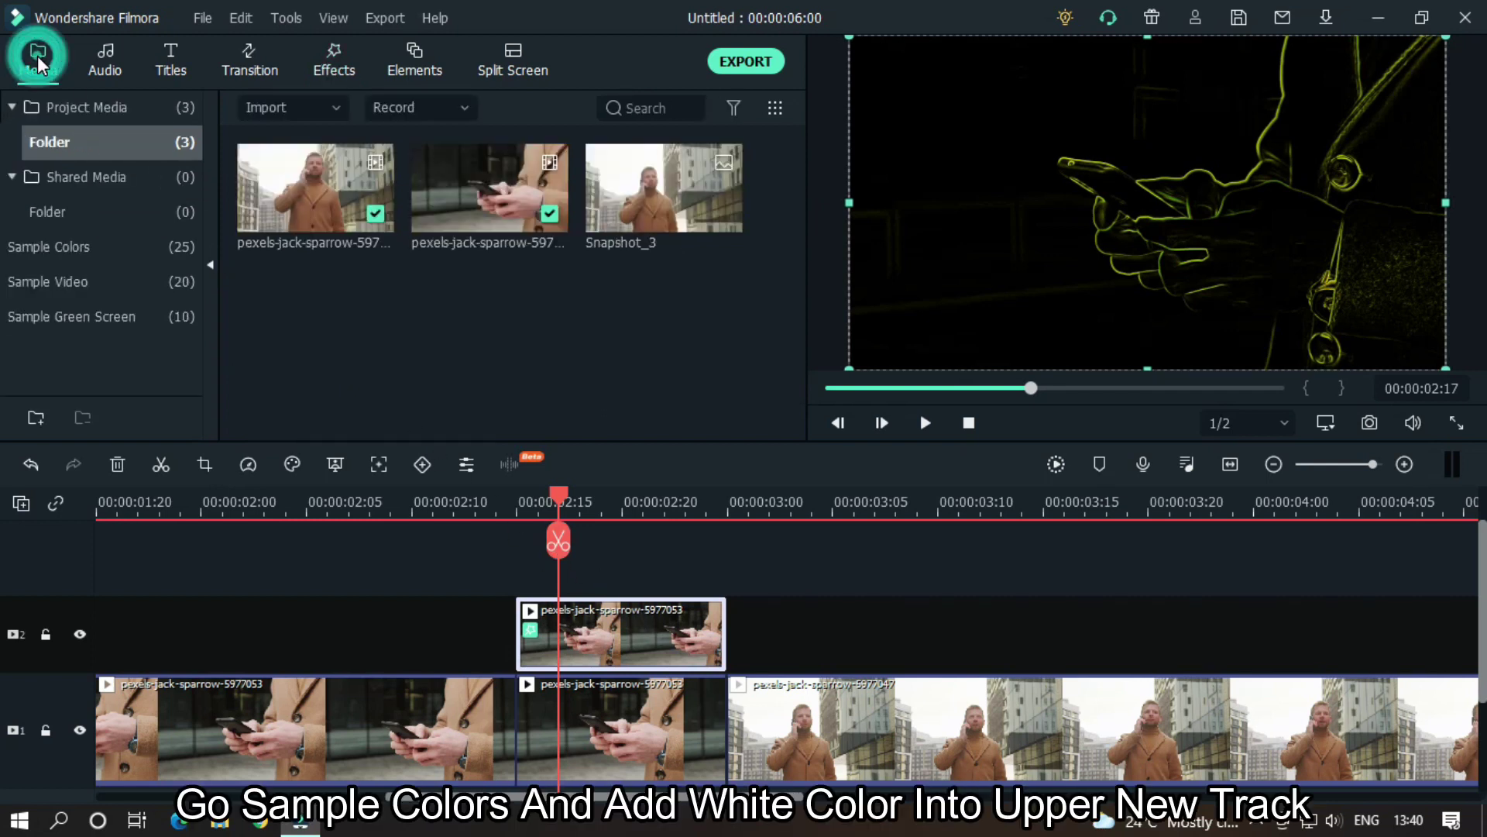
Step: Add a White colour clip on a new track 3, trimmed to end at 00:00:03:05
{"action": "left_click", "coordinate": [96, 247]}
{"action": "scroll", "coordinate": [558, 271], "scroll_direction": "down", "scroll_amount": 4}
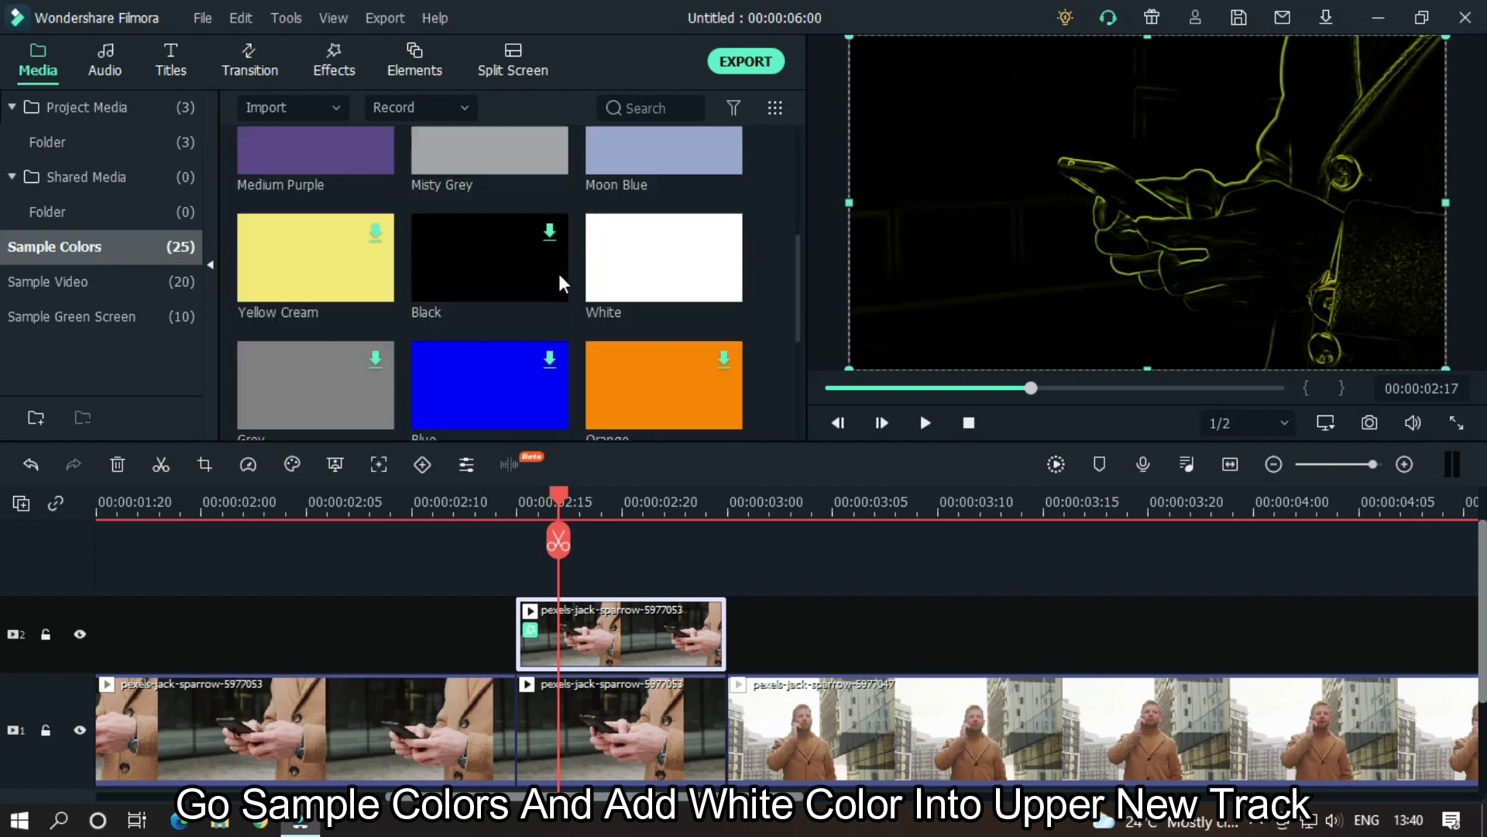
{"action": "left_click_drag", "start_coordinate": [643, 278], "coordinate": [515, 569]}
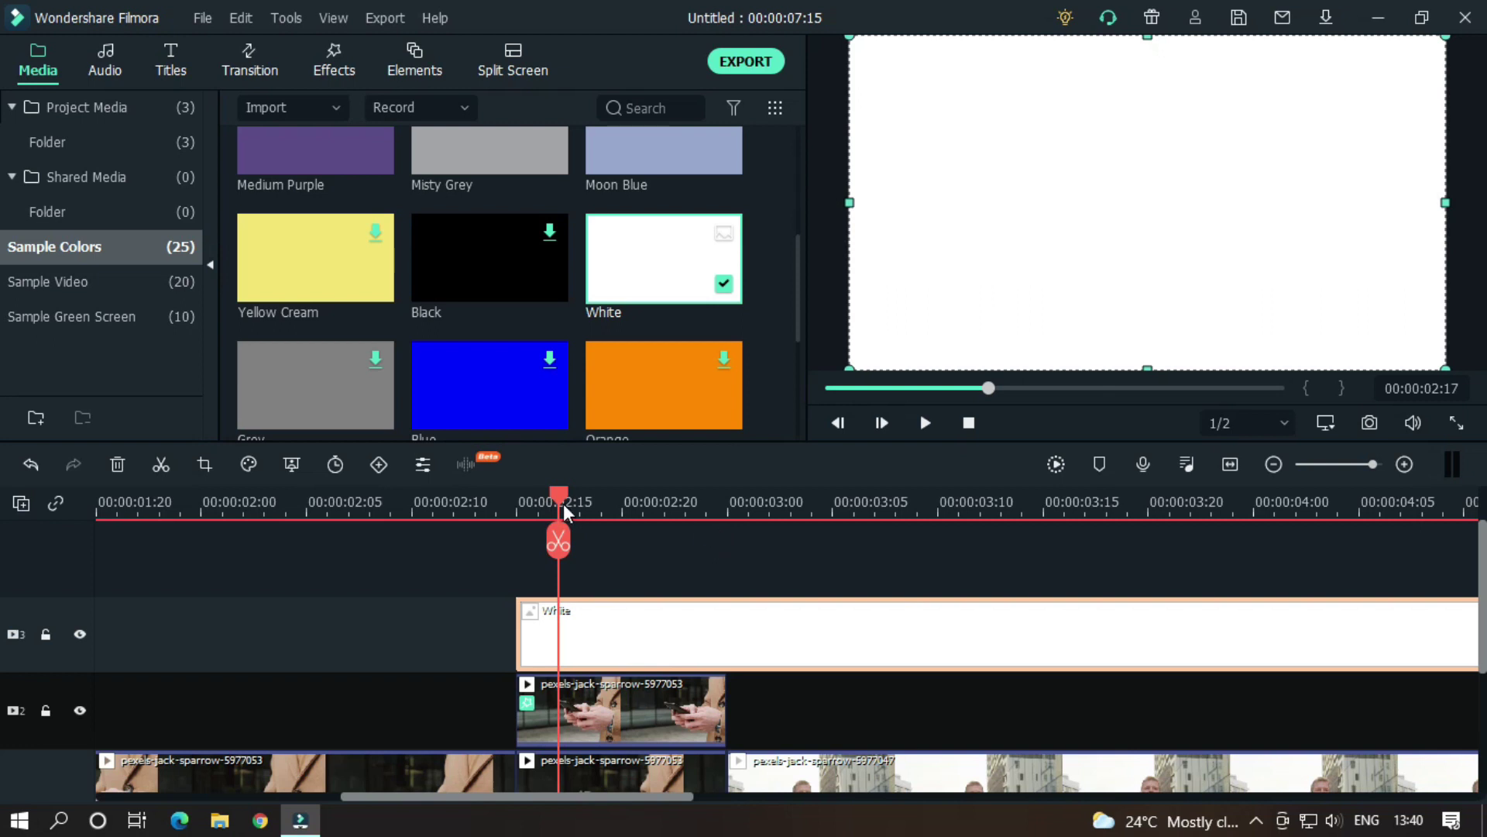
{"action": "left_click_drag", "start_coordinate": [564, 503], "coordinate": [833, 495]}
{"action": "left_click", "coordinate": [832, 540]}
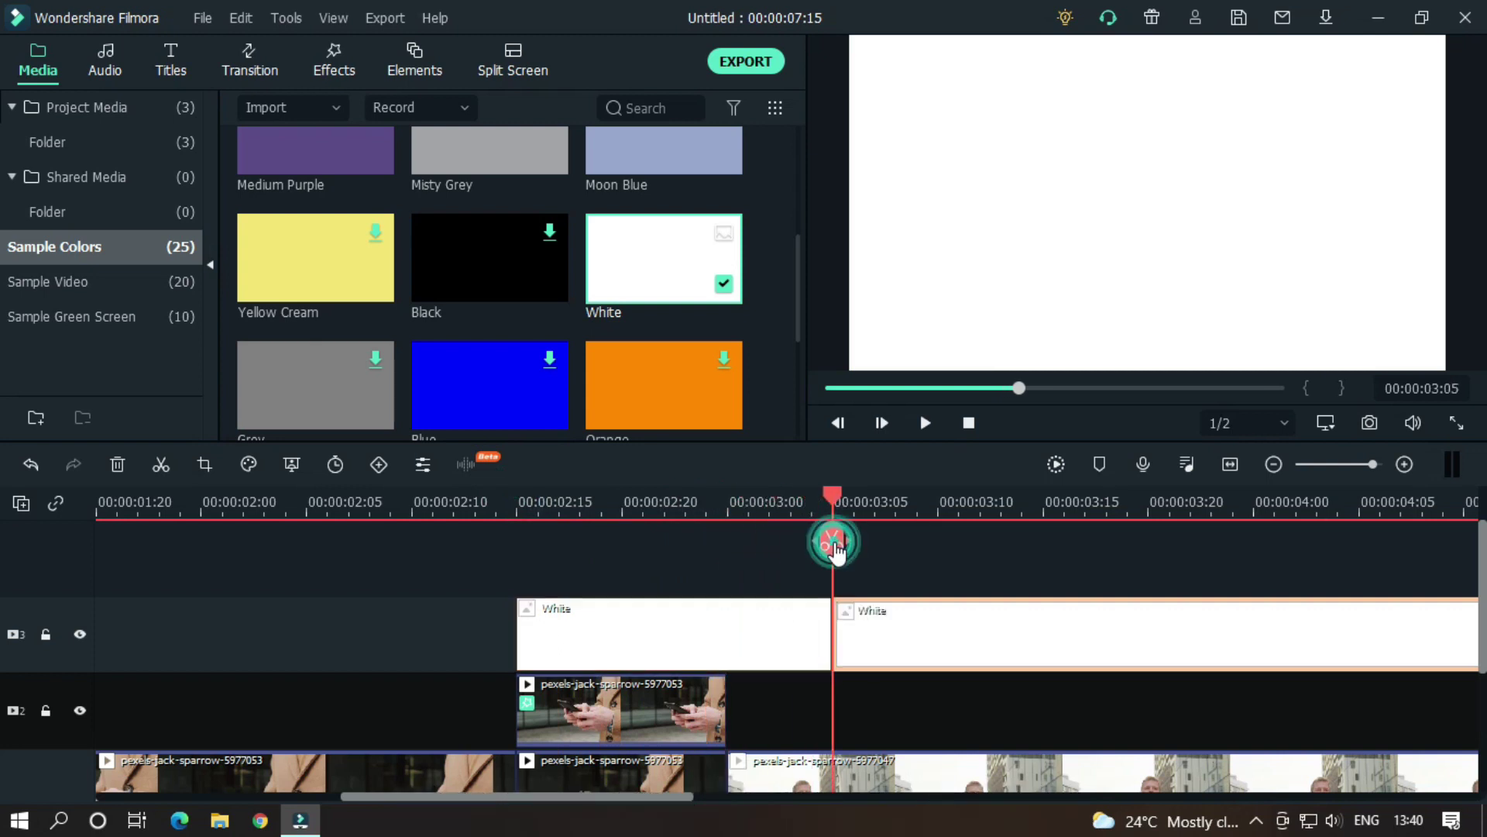
{"action": "key", "text": "Delete"}
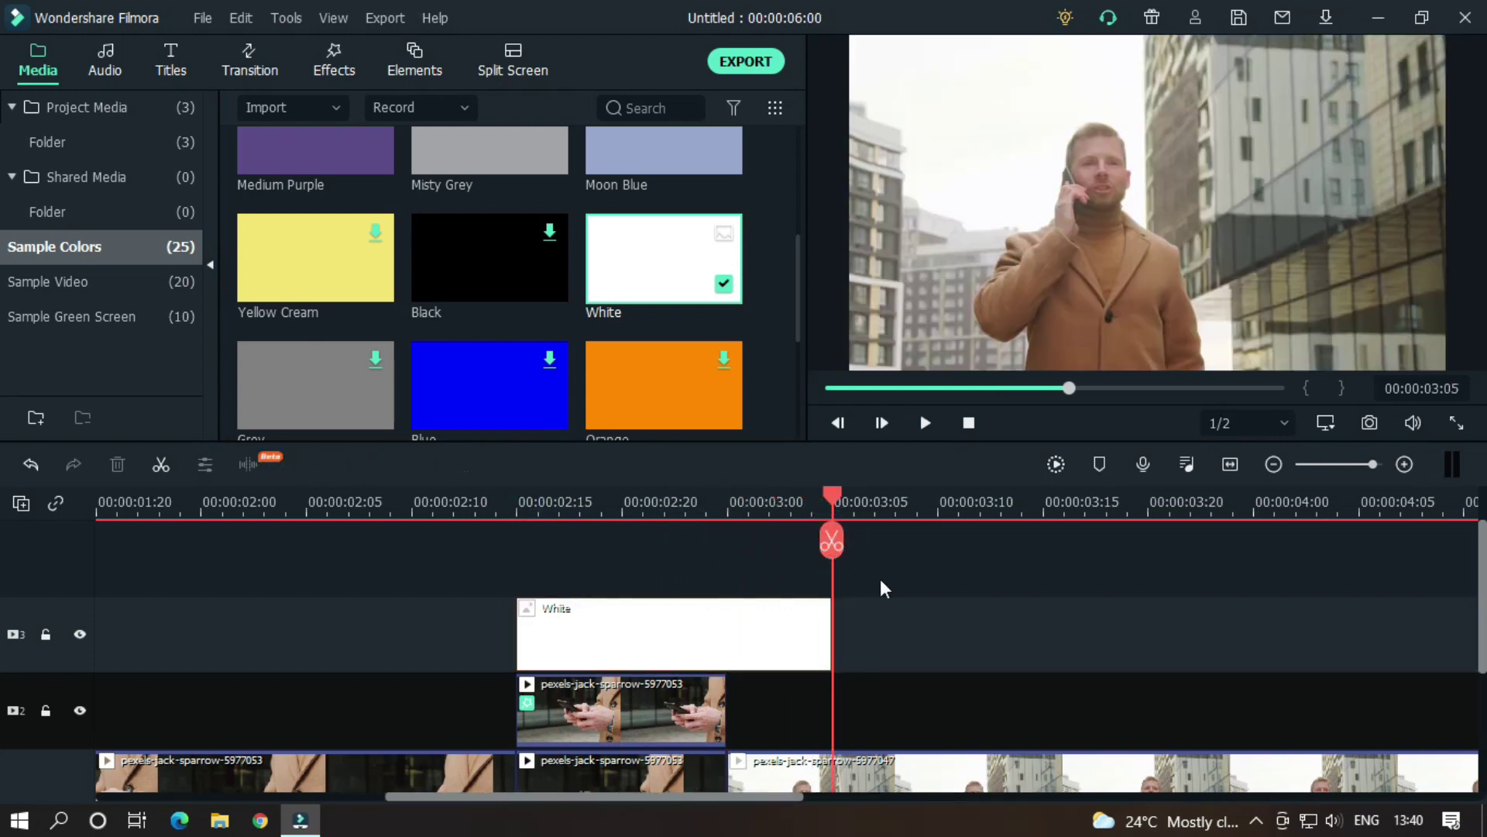
{"action": "left_click", "coordinate": [623, 499]}
Step: Change the White clip's Compositing blending mode to Soft Light
{"action": "double_click", "coordinate": [641, 616]}
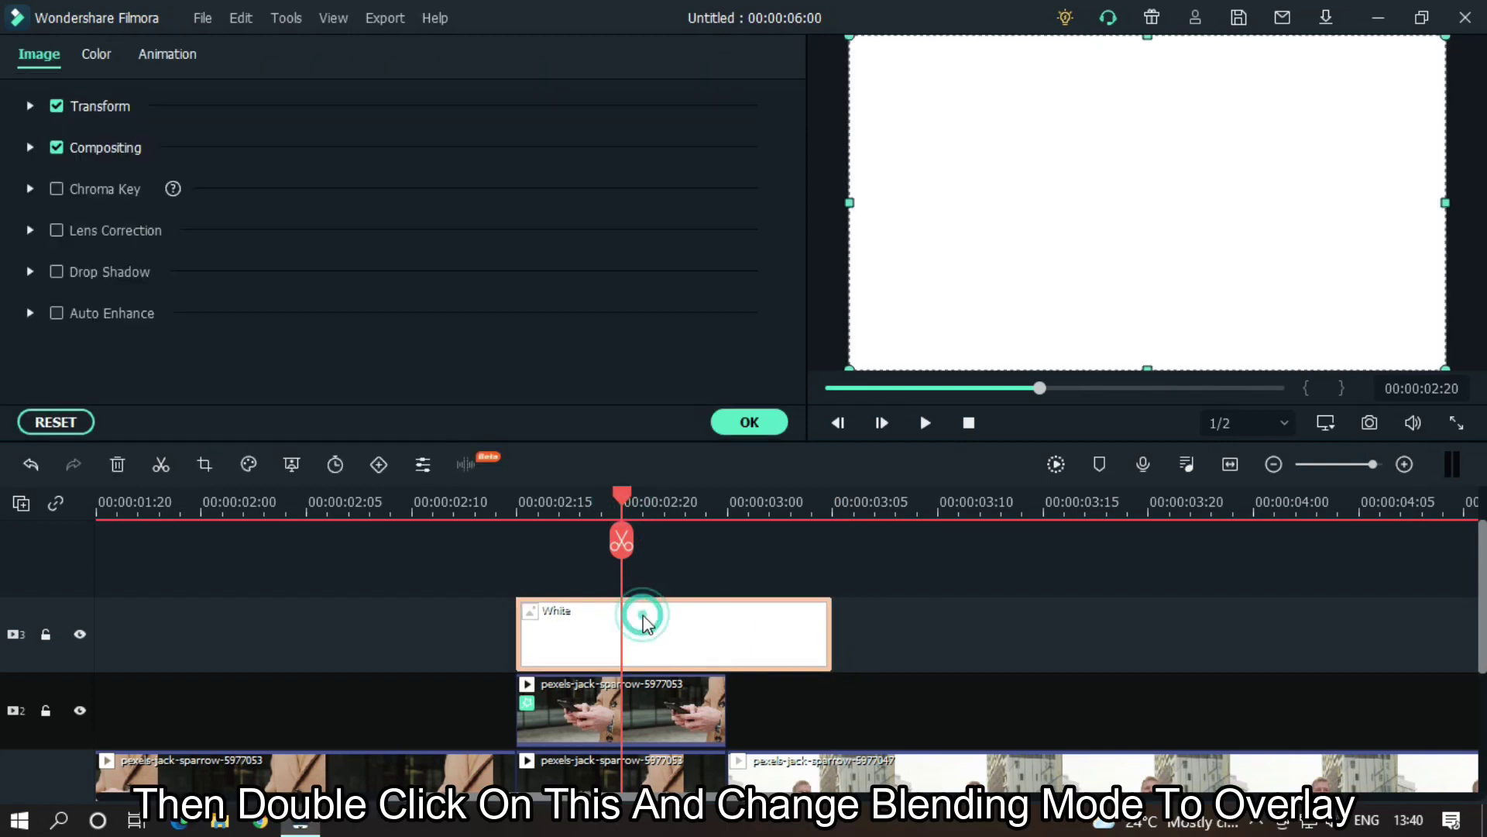
{"action": "left_click", "coordinate": [24, 145]}
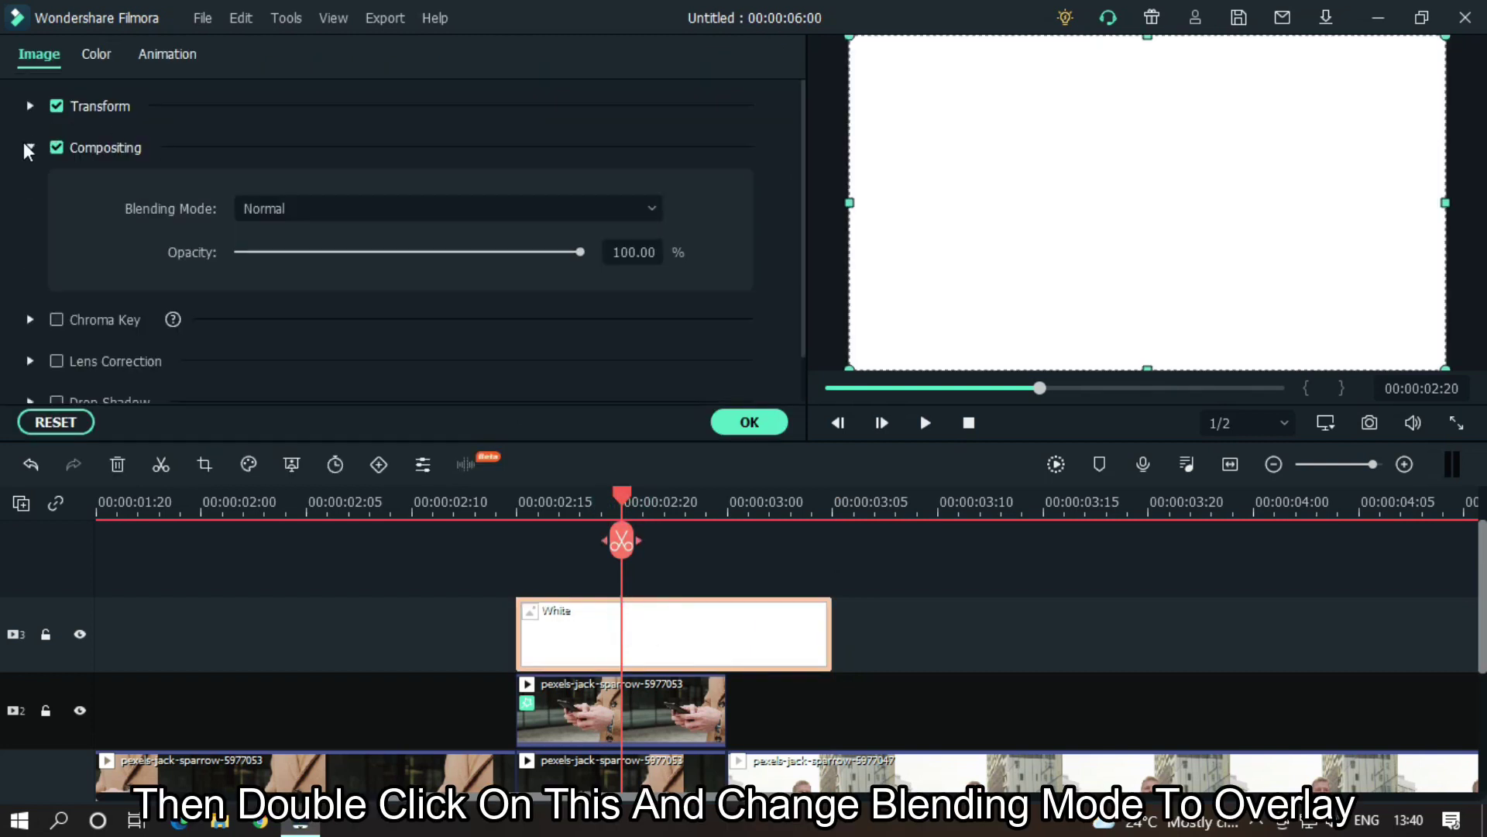
{"action": "left_click", "coordinate": [291, 203]}
{"action": "scroll", "coordinate": [337, 303], "scroll_direction": "down", "scroll_amount": 5}
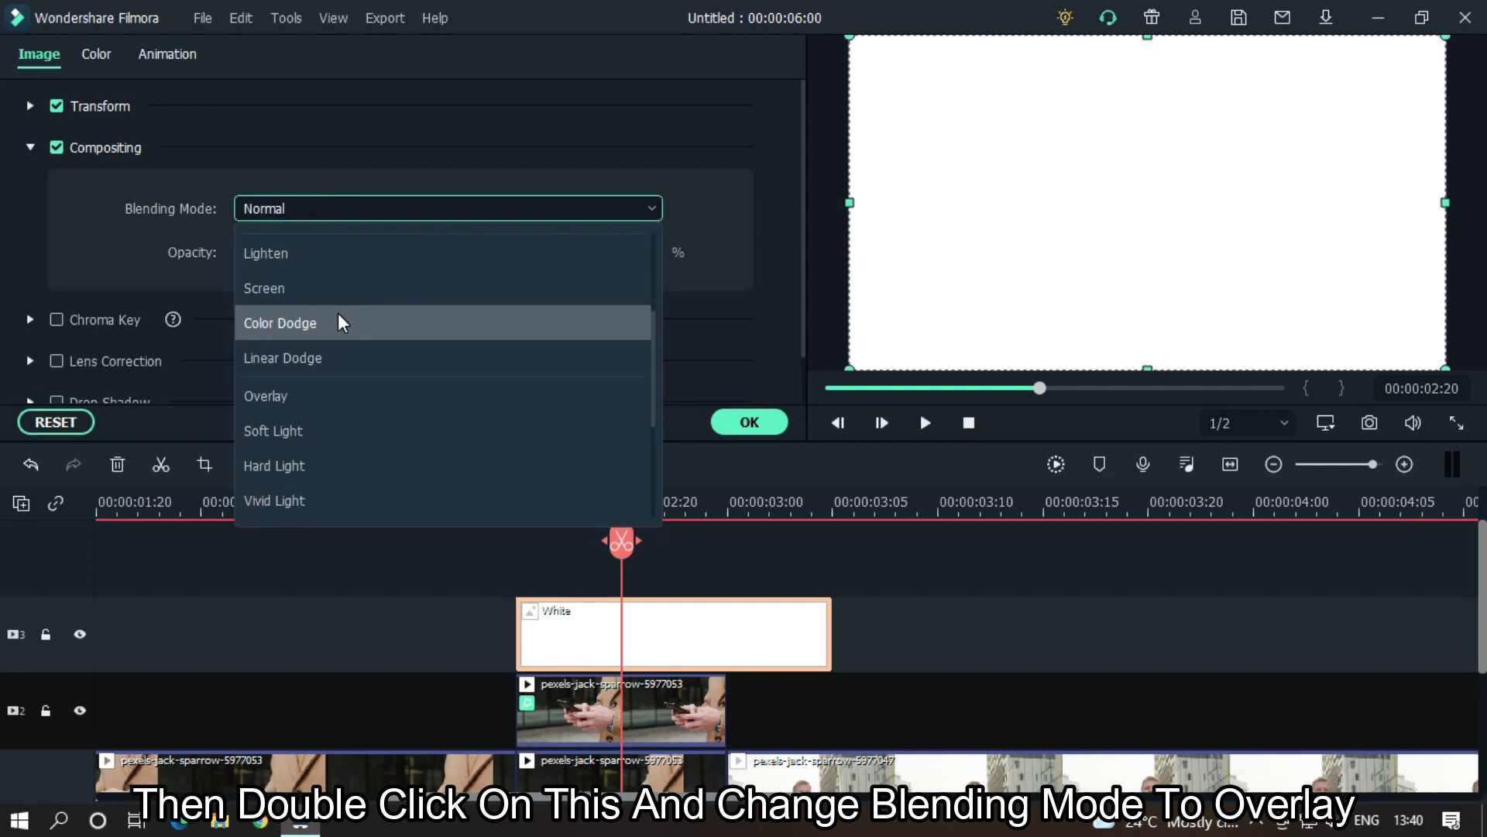
{"action": "left_click", "coordinate": [282, 435]}
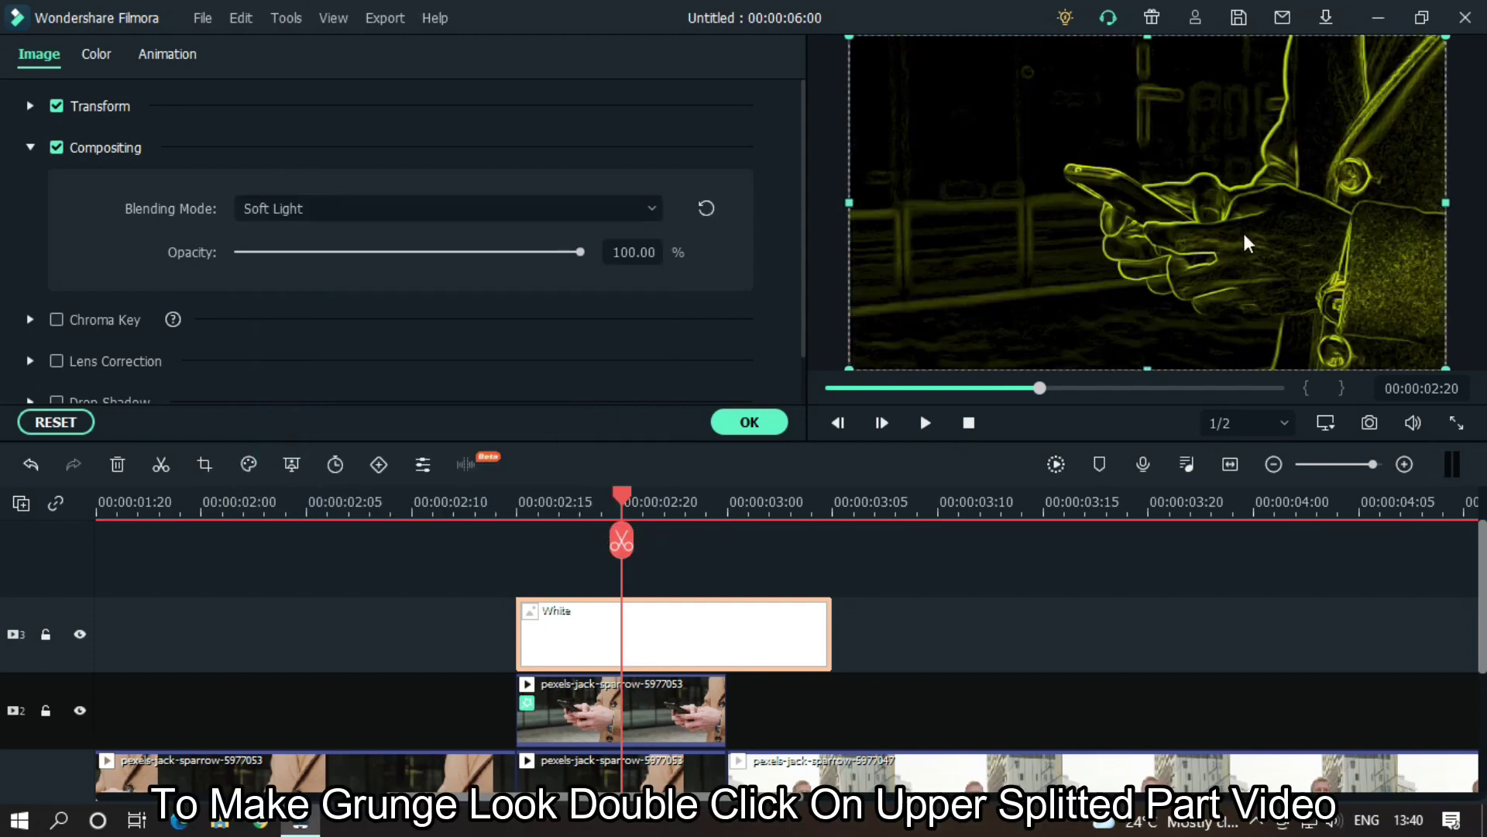
Step: Set the track-2 clip's Pixelated Edges colour to pure white
{"action": "double_click", "coordinate": [648, 709]}
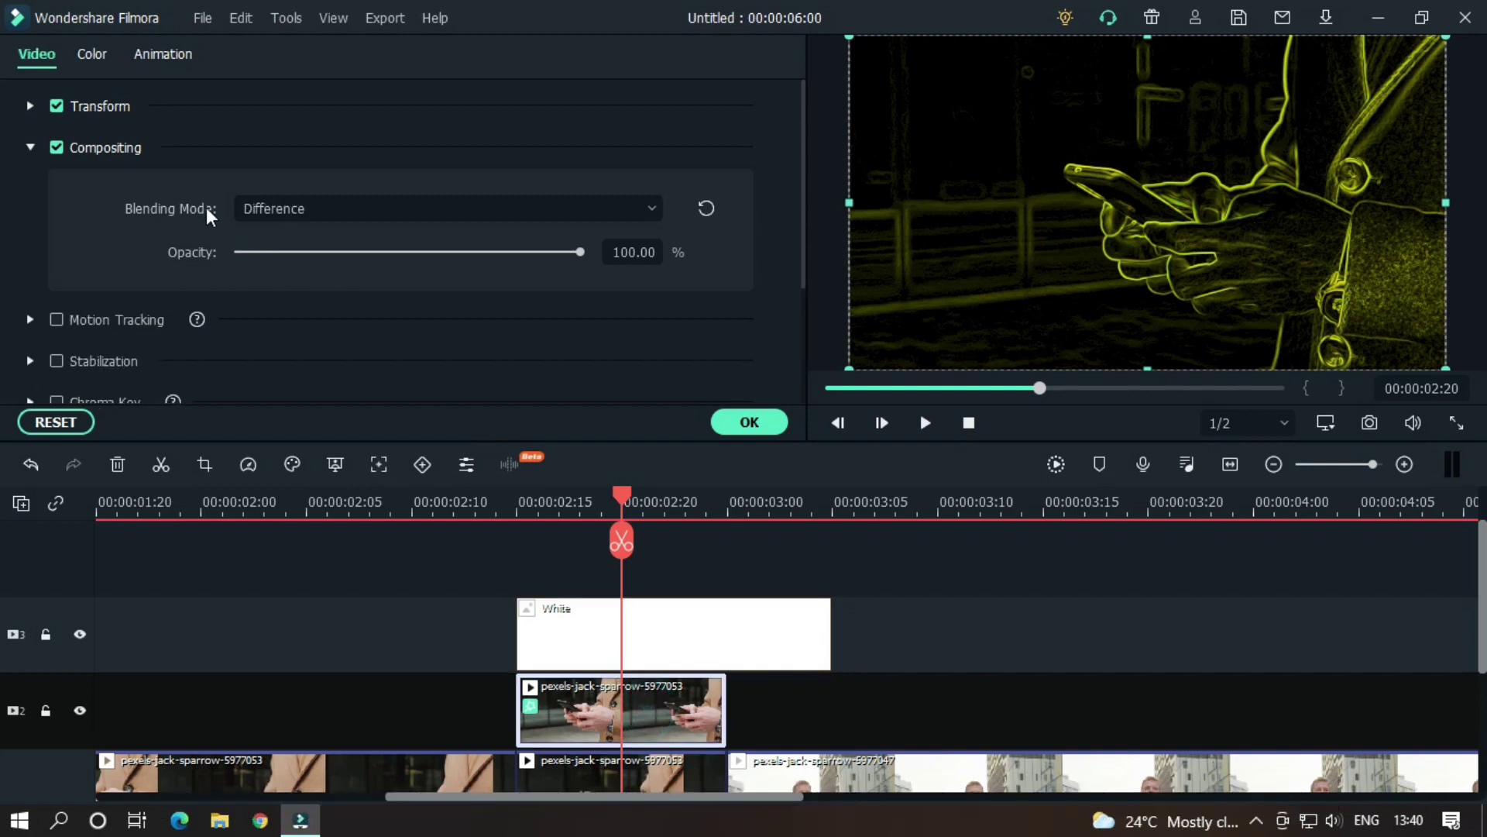
{"action": "scroll", "coordinate": [207, 194], "scroll_direction": "down", "scroll_amount": 3}
{"action": "left_click", "coordinate": [30, 389]}
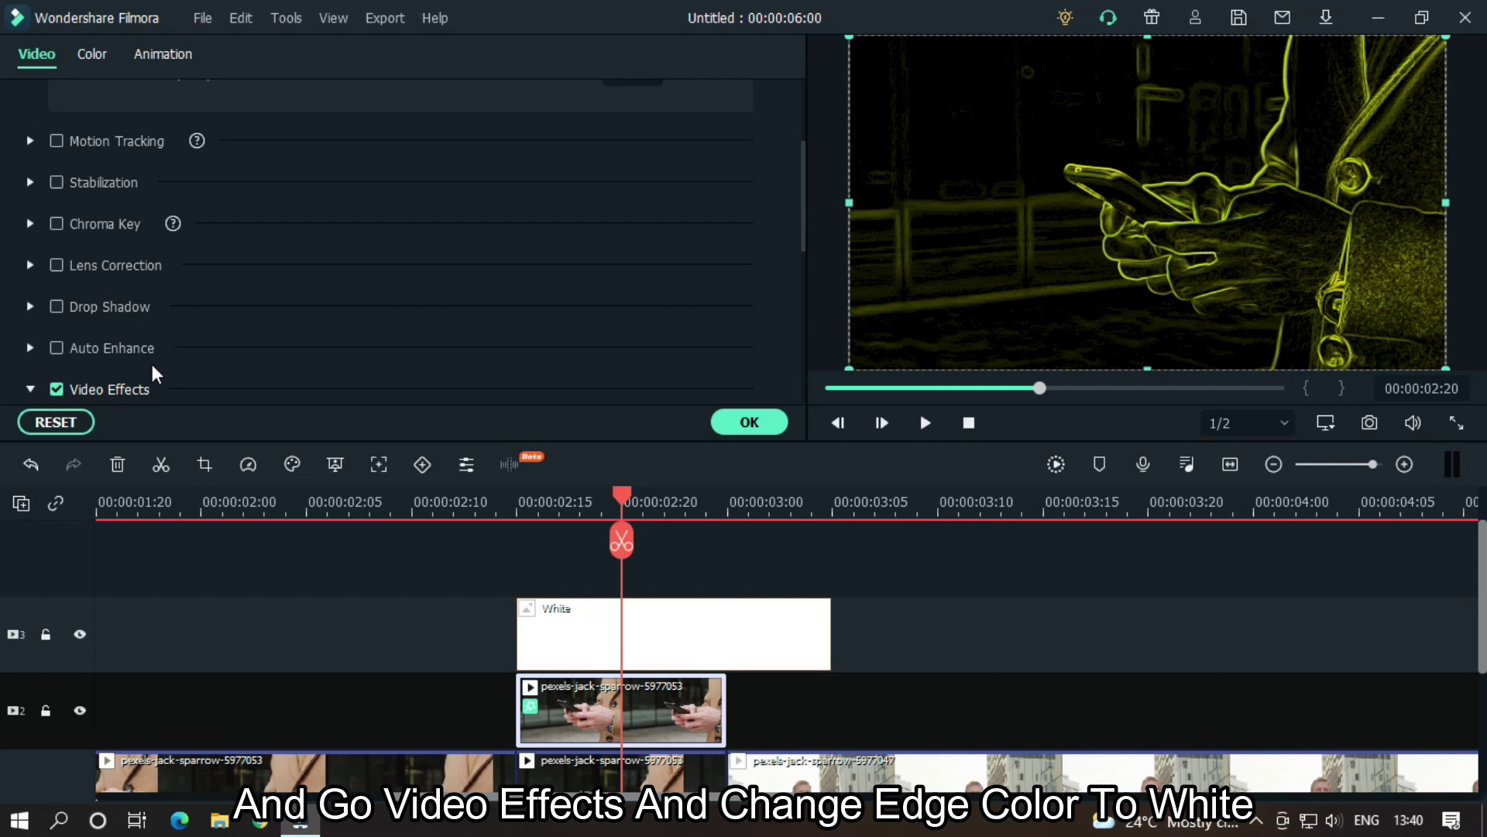
{"action": "scroll", "coordinate": [454, 273], "scroll_direction": "down", "scroll_amount": 3}
{"action": "left_click", "coordinate": [345, 271]}
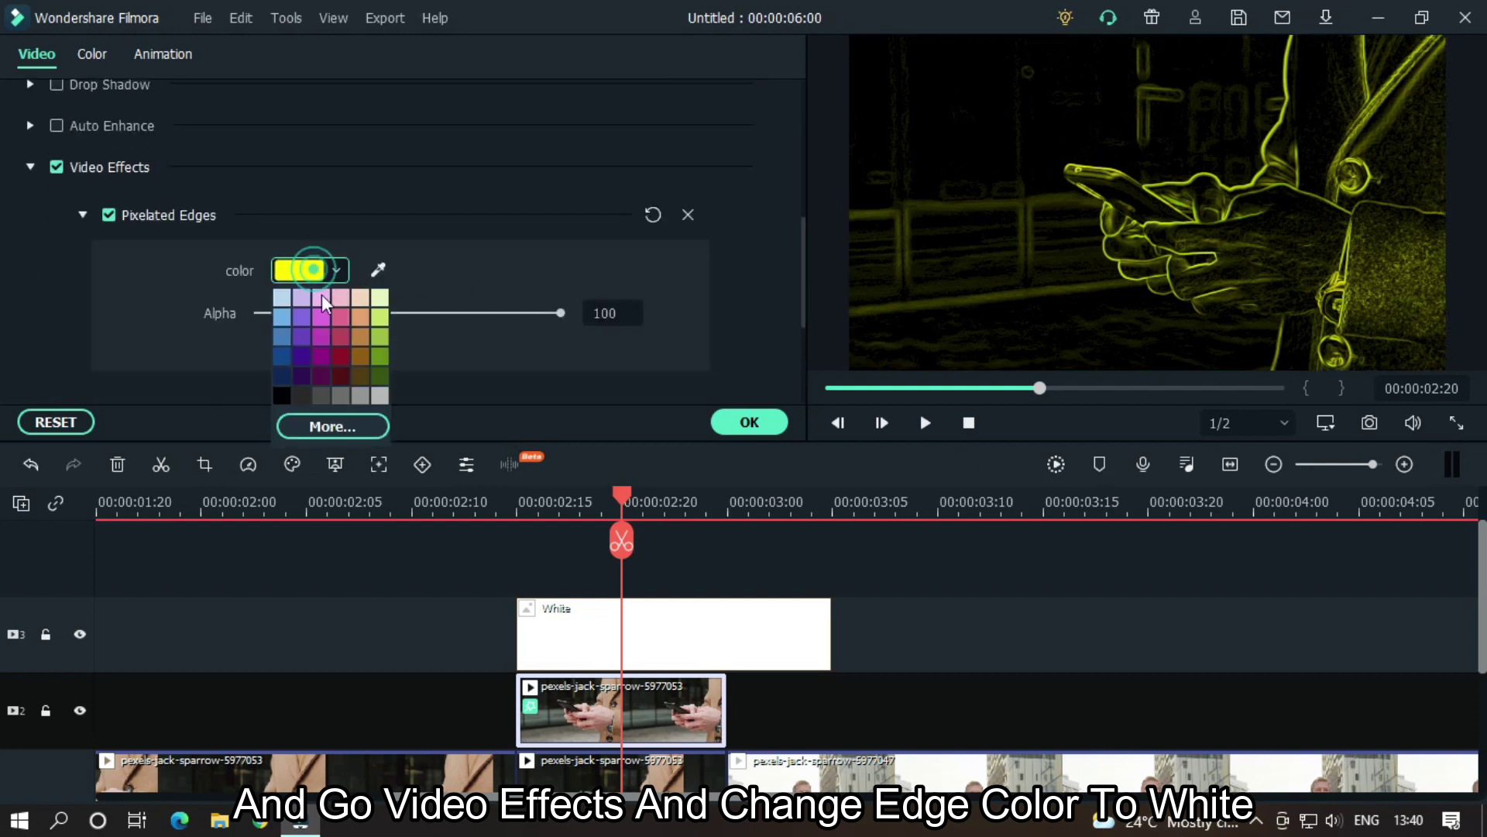
{"action": "left_click", "coordinate": [323, 421]}
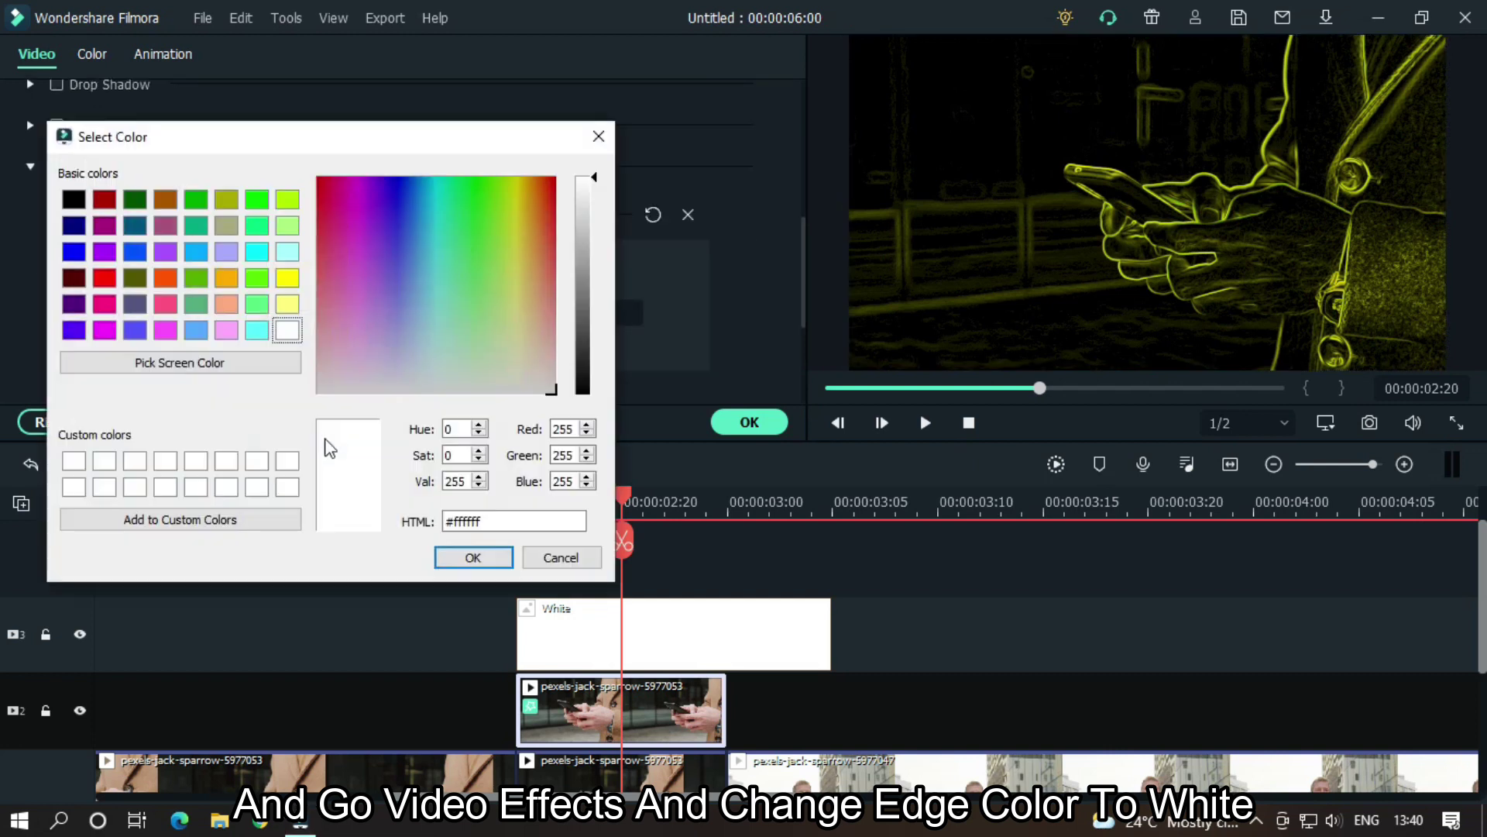
{"action": "left_click", "coordinate": [286, 330]}
{"action": "left_click", "coordinate": [474, 558]}
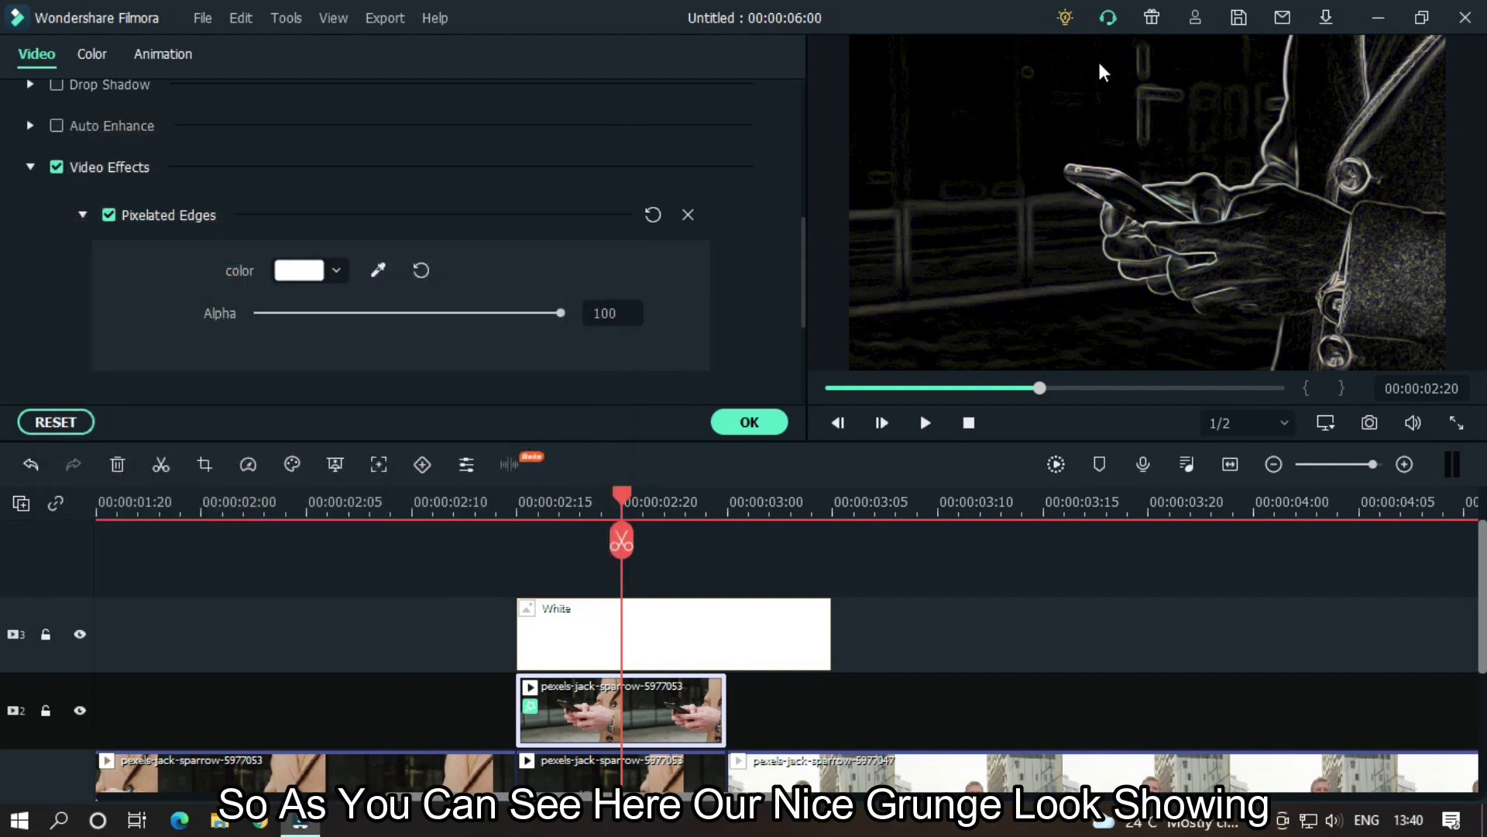
Step: Confirm the clip settings, preview the transition, and place Snapshot_3 on the track above White
{"action": "left_click", "coordinate": [765, 429]}
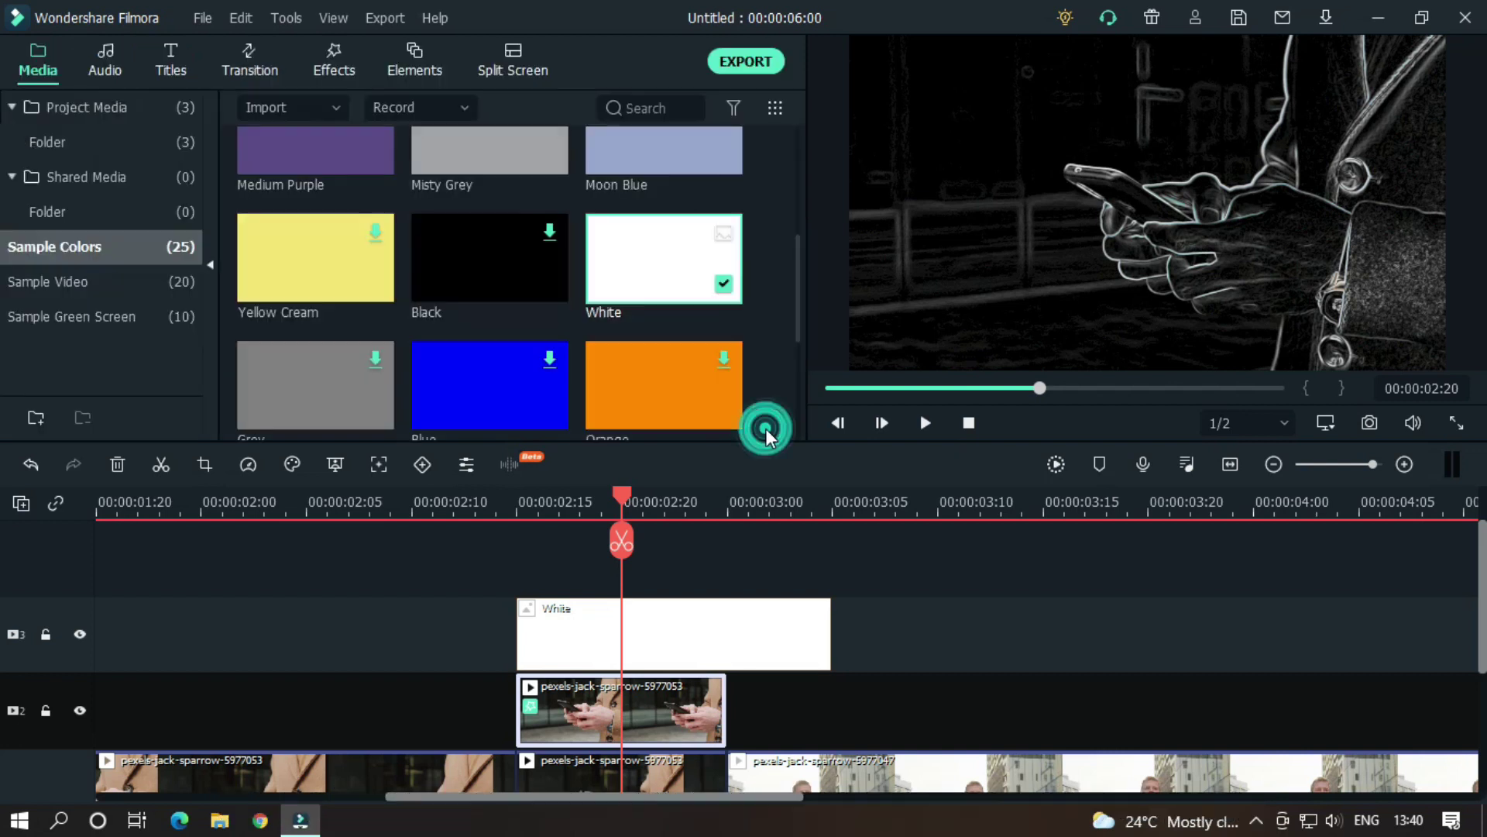
{"action": "mouse_move", "coordinate": [621, 496]}
{"action": "left_mouse_down"}
{"action": "mouse_move", "coordinate": [517, 500]}
{"action": "mouse_move", "coordinate": [621, 504]}
{"action": "left_mouse_up"}
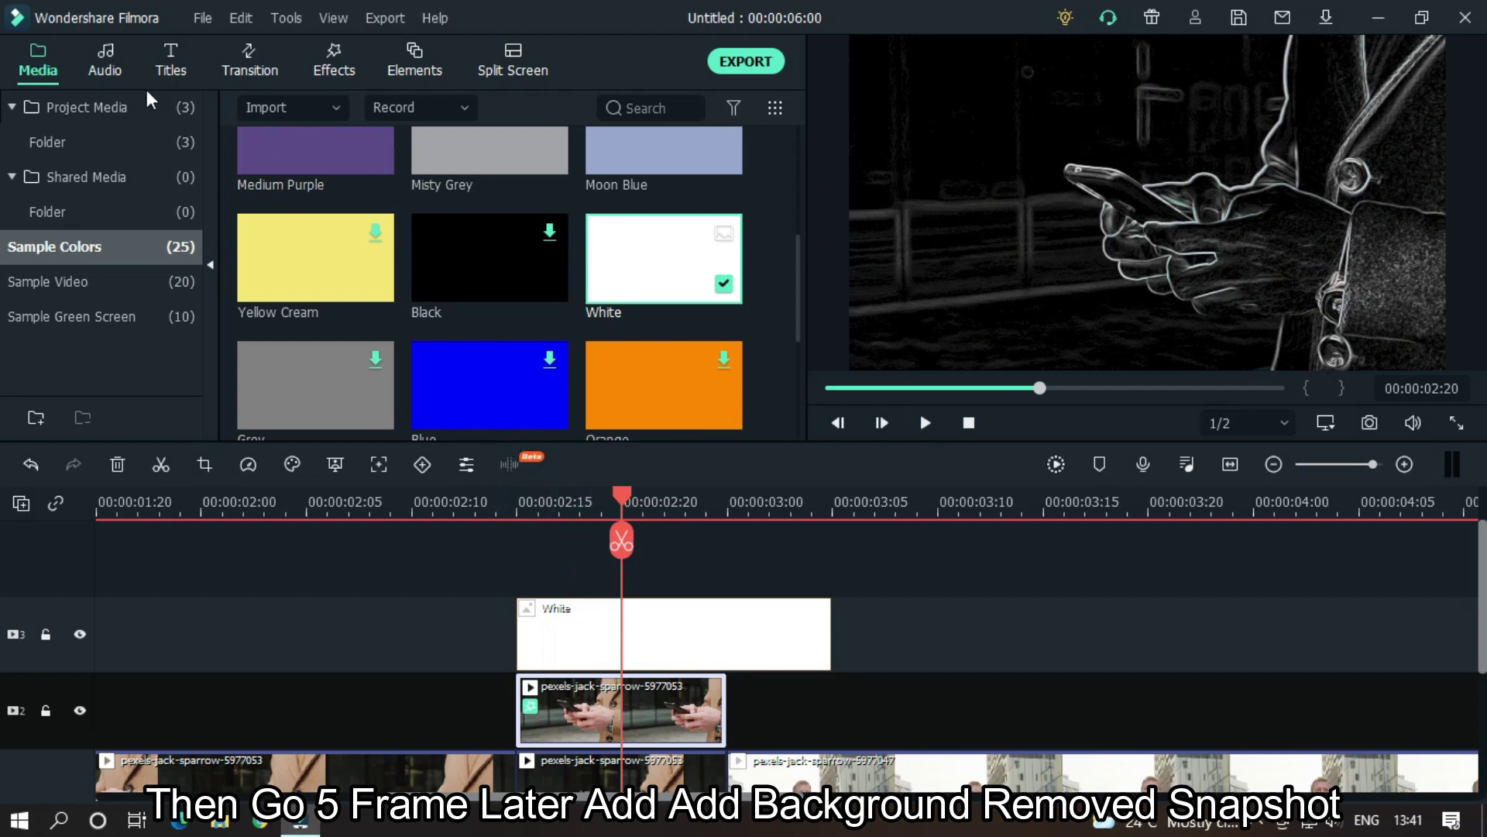
{"action": "left_click", "coordinate": [126, 100]}
{"action": "left_click_drag", "start_coordinate": [681, 199], "coordinate": [626, 552]}
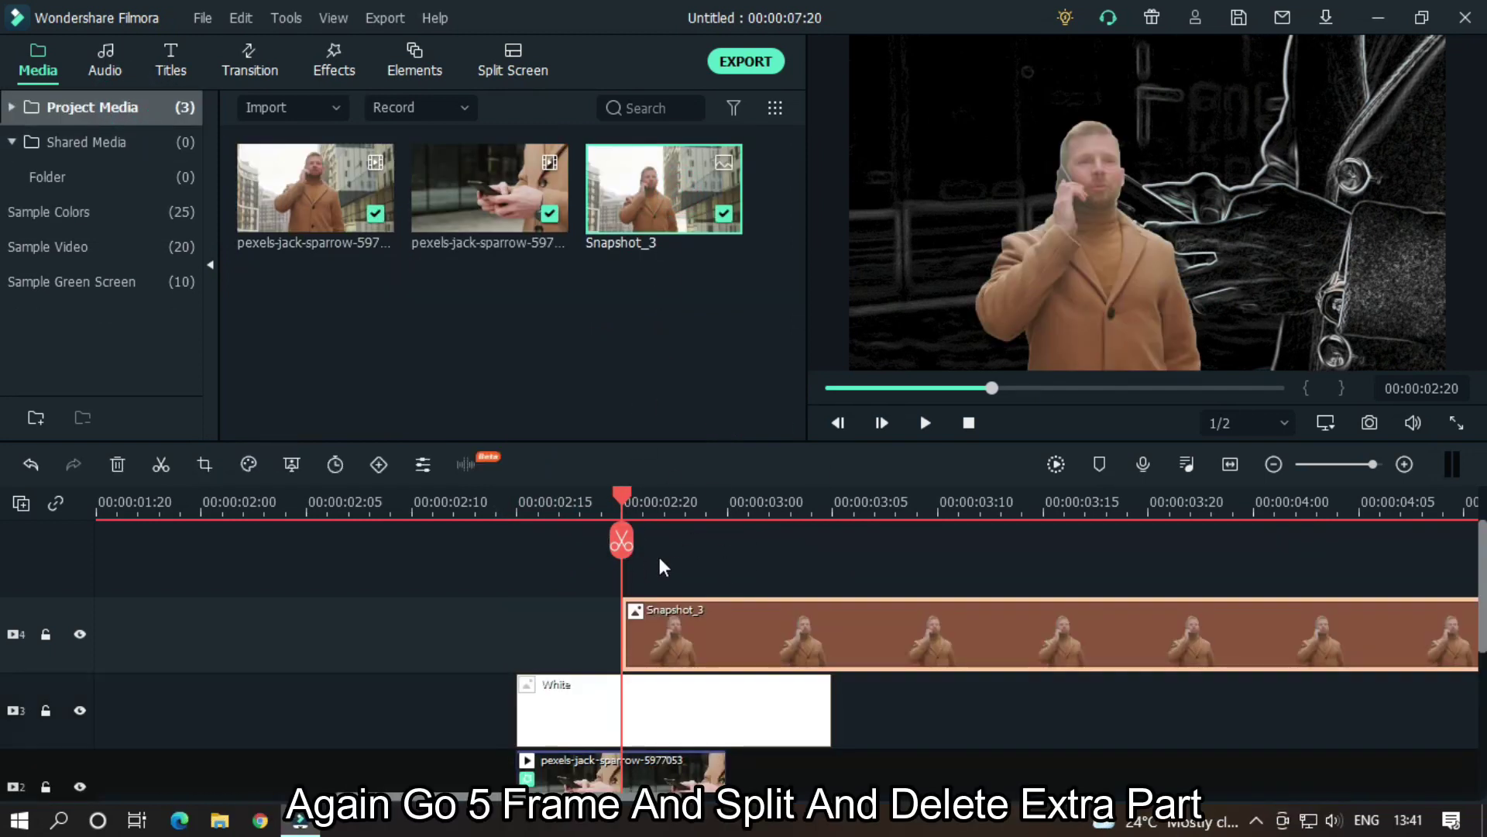
Step: Split Snapshot_3 at 00:00:03:00 and delete the part after the cut
{"action": "left_click_drag", "start_coordinate": [628, 500], "coordinate": [735, 501]}
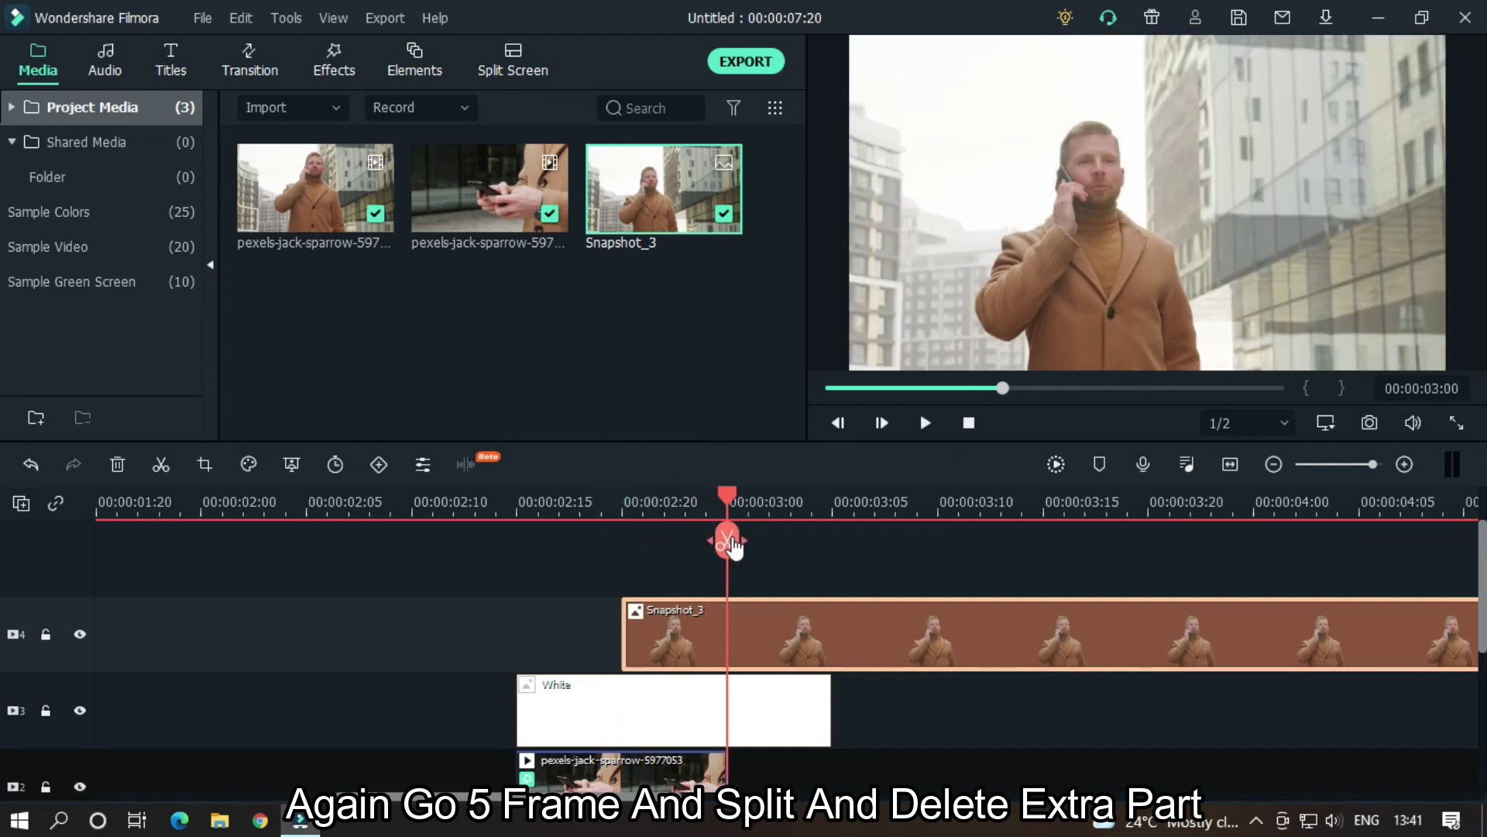
{"action": "left_click", "coordinate": [726, 541]}
{"action": "key", "text": "Delete"}
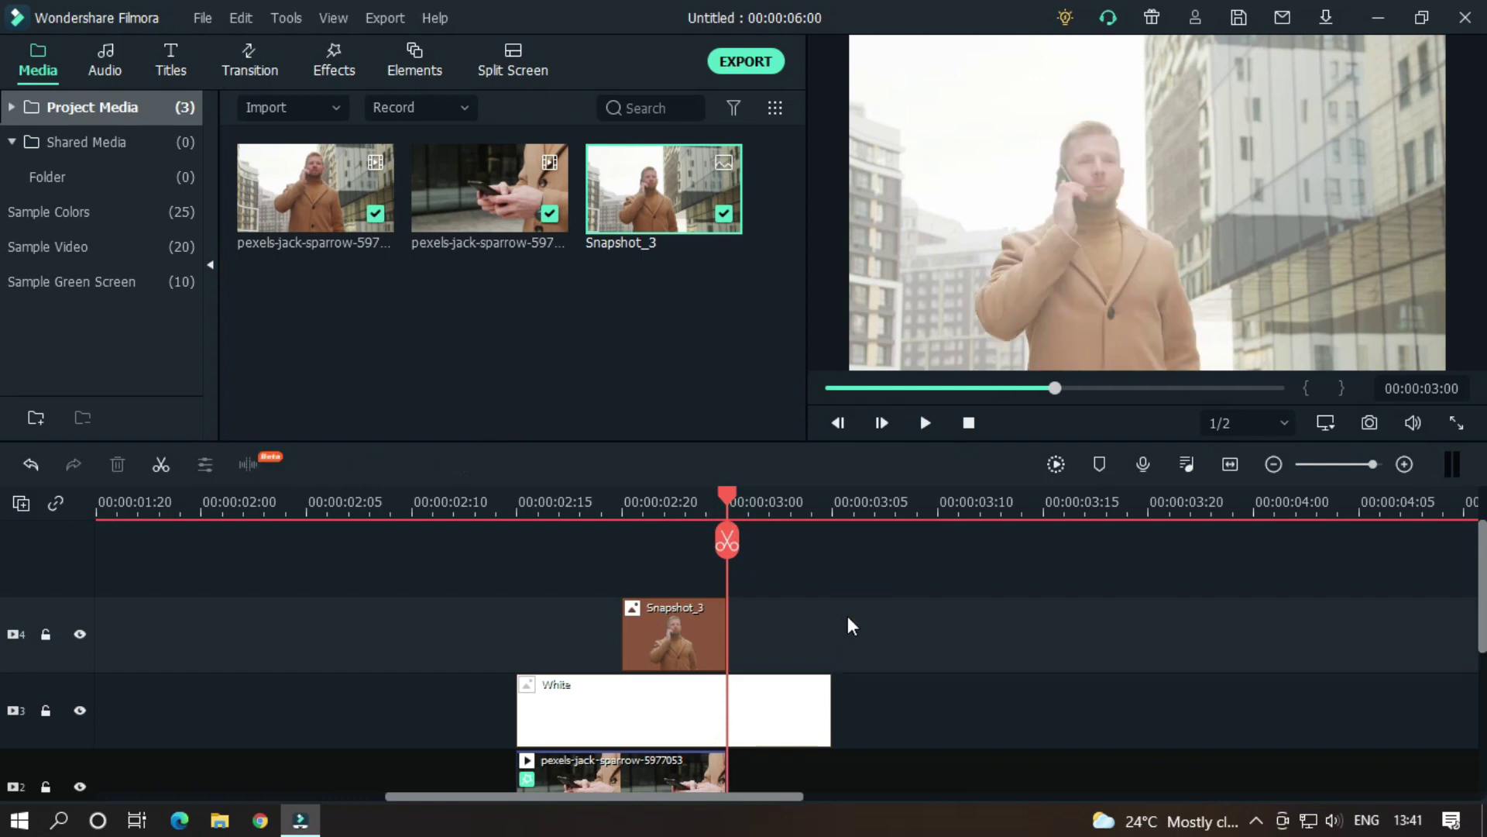
{"action": "scroll", "coordinate": [953, 619], "scroll_direction": "down", "scroll_amount": 3}
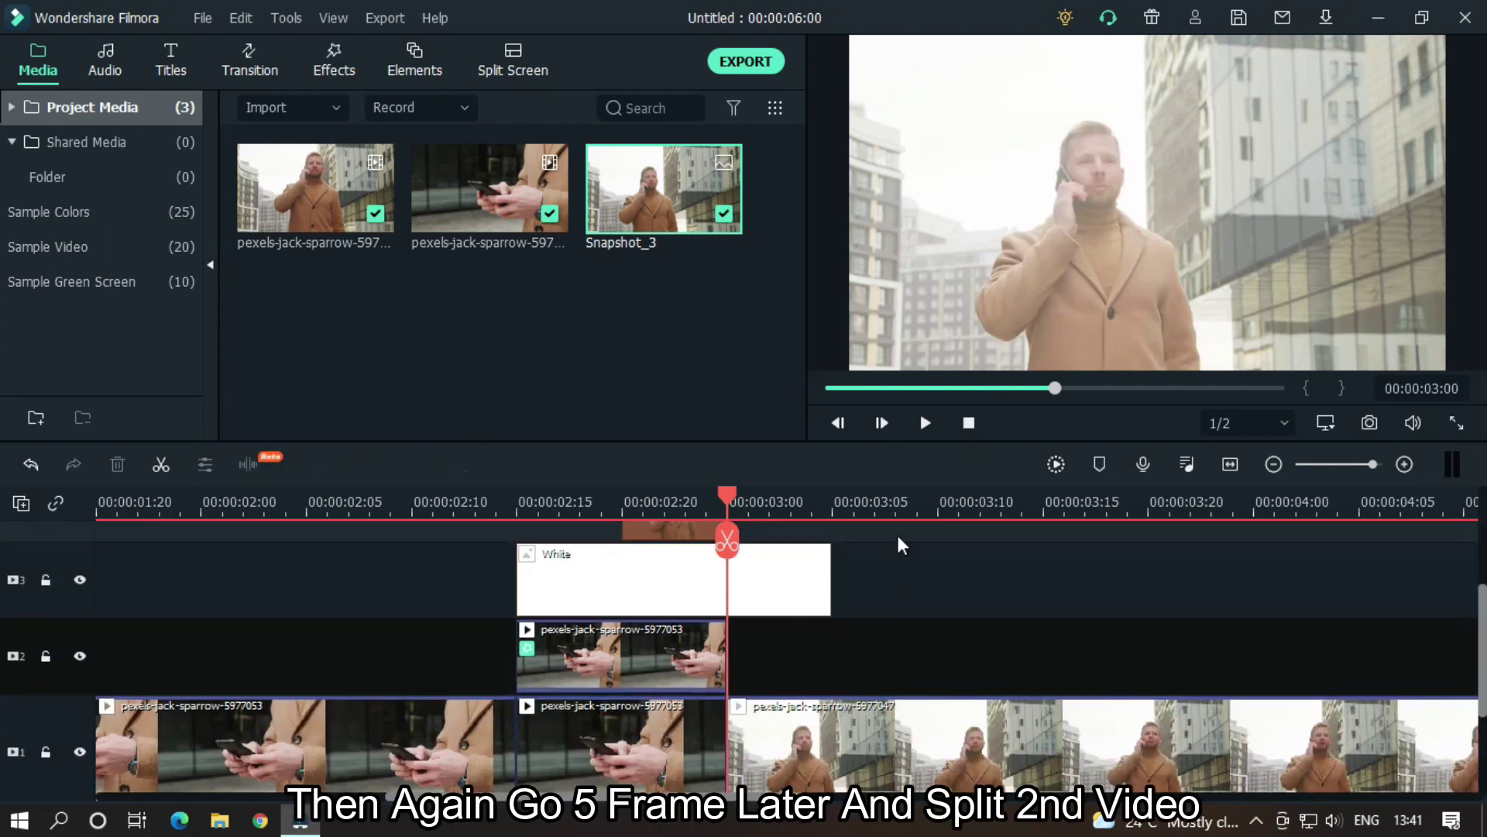
Step: Split the man-on-phone clip on track 1 at 00:00:03:05
{"action": "scroll", "coordinate": [857, 591], "scroll_direction": "down", "scroll_amount": 1}
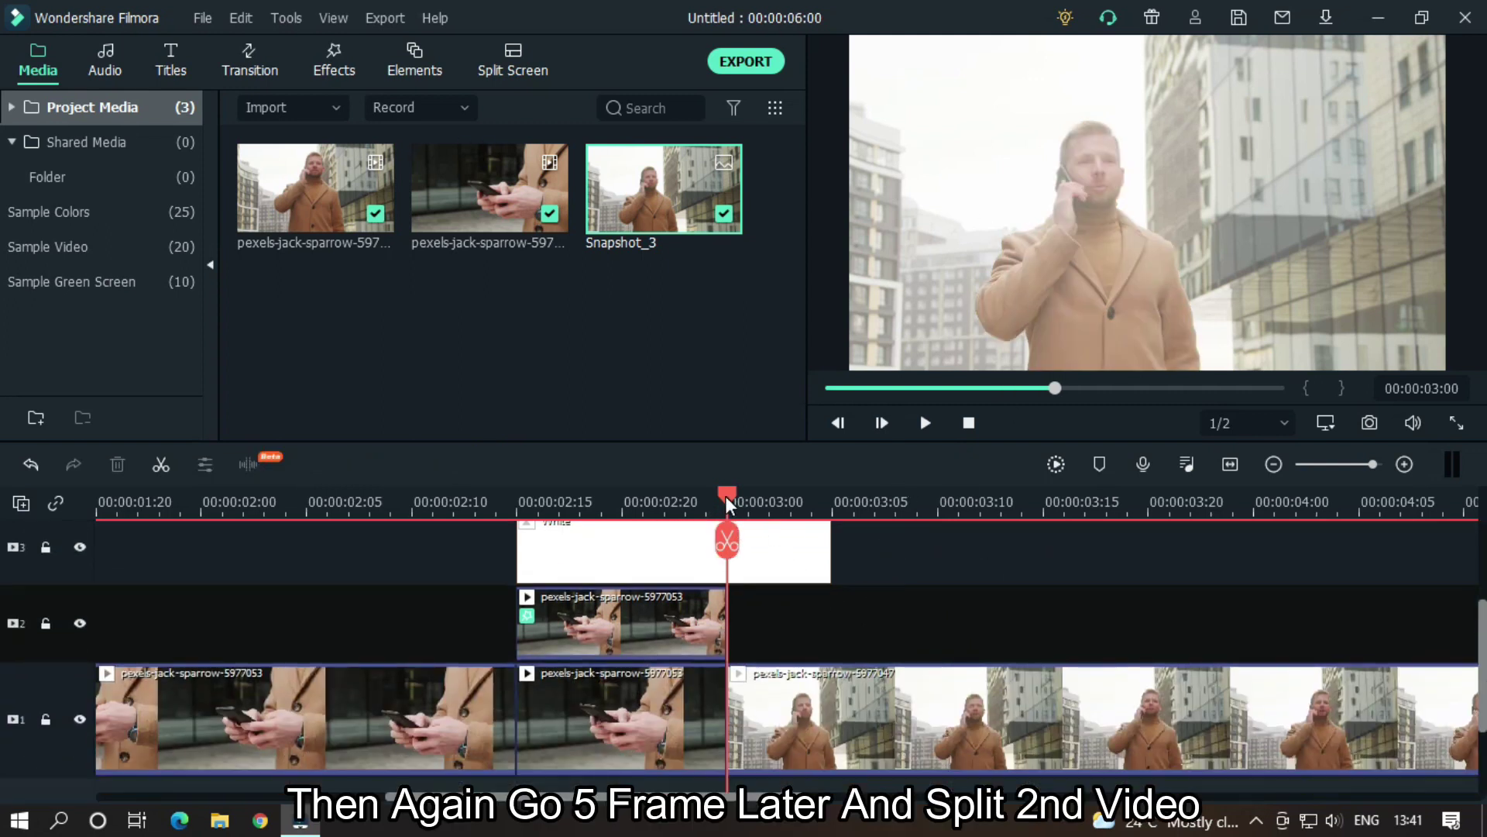
{"action": "left_click_drag", "start_coordinate": [726, 496], "coordinate": [844, 502]}
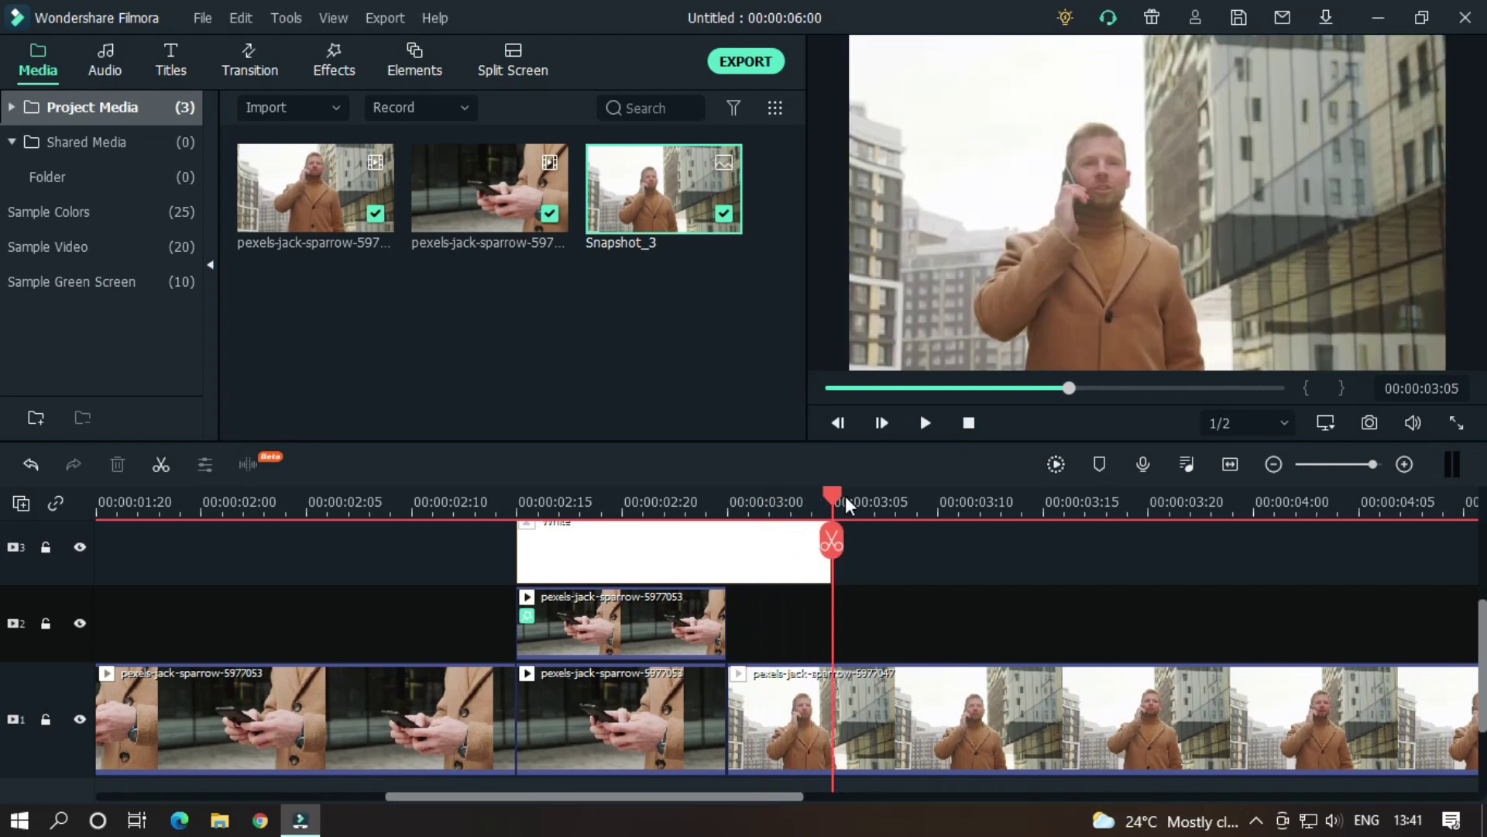
{"action": "left_click", "coordinate": [858, 685]}
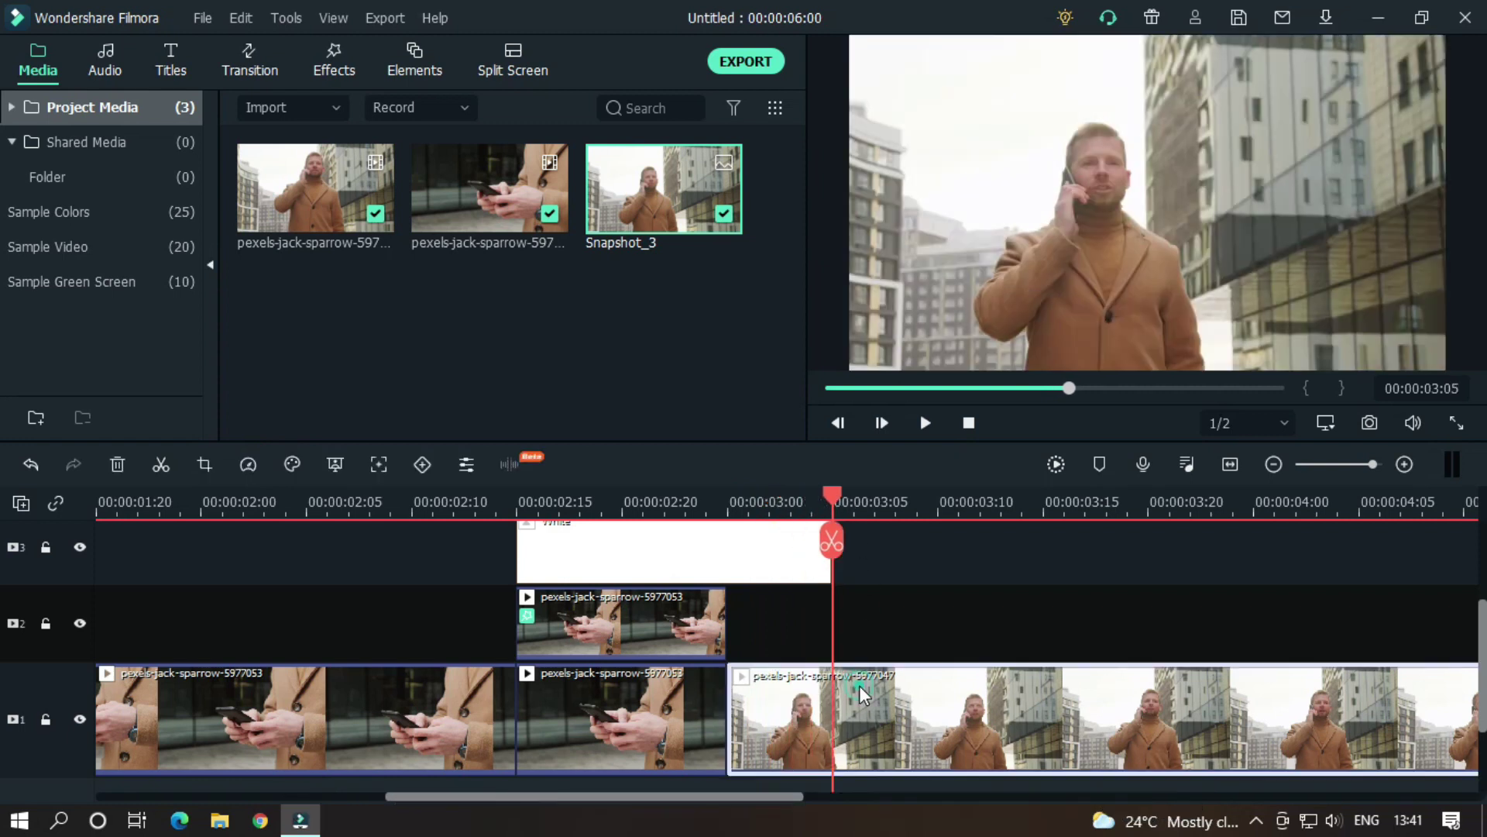
{"action": "left_click", "coordinate": [844, 549]}
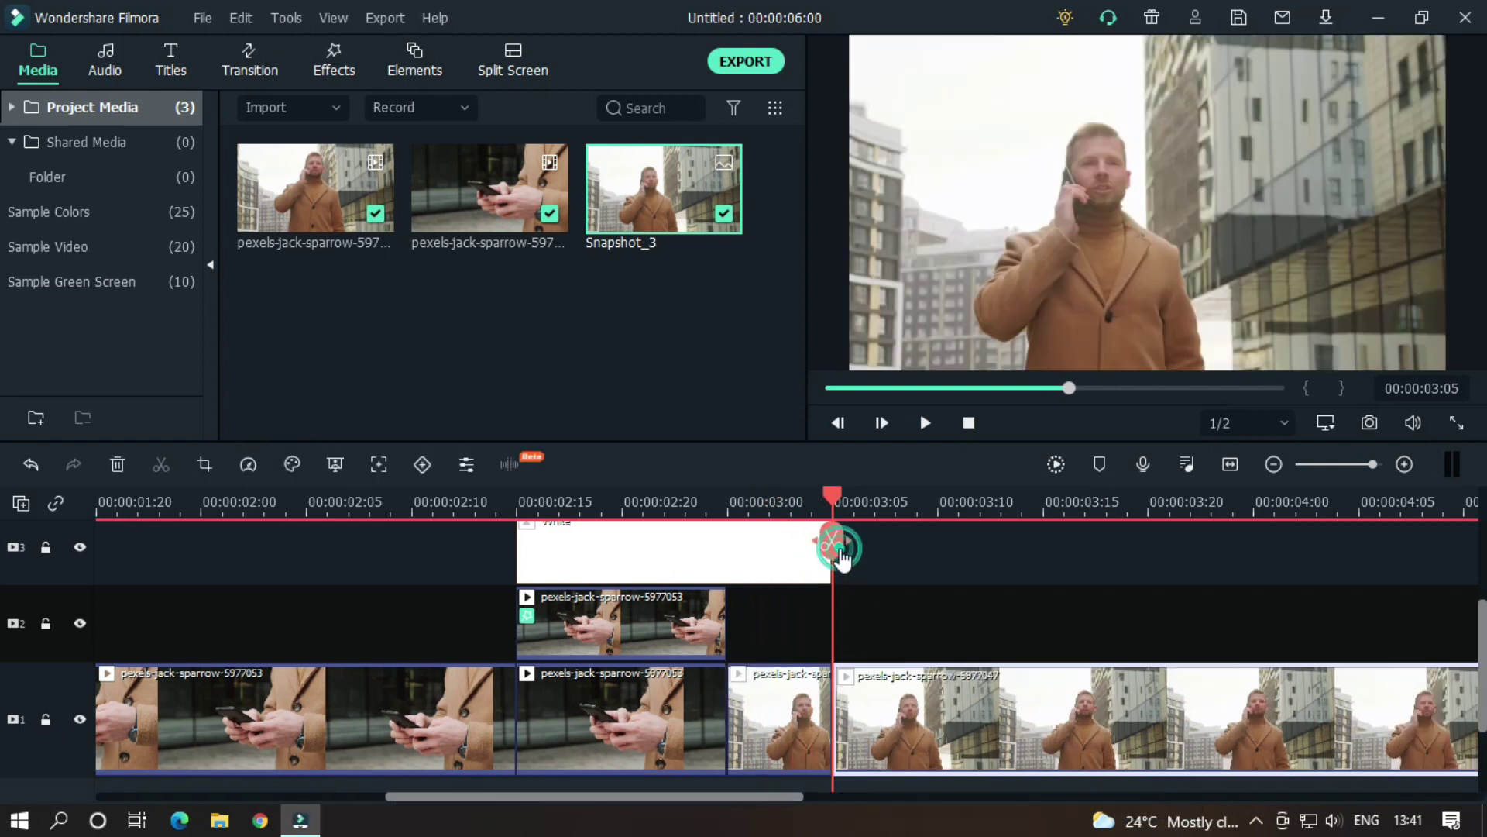
Step: Copy the five-frame piece starting at 00:00:03:00 and paste it onto track 2
{"action": "left_click", "coordinate": [797, 705]}
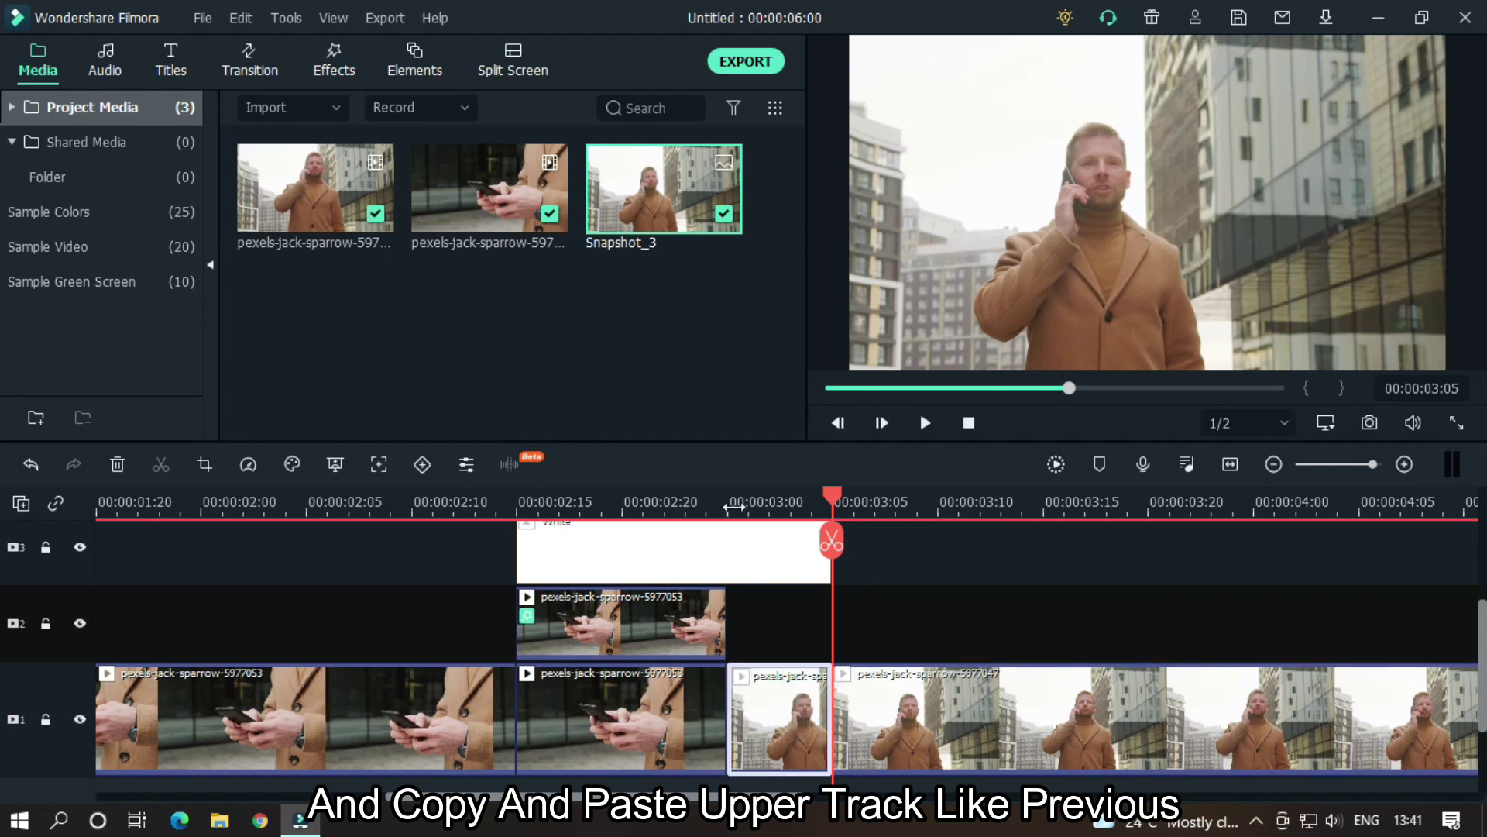
{"action": "key", "text": "Up"}
{"action": "key", "text": "ctrl+c"}
{"action": "key", "text": "ctrl+v"}
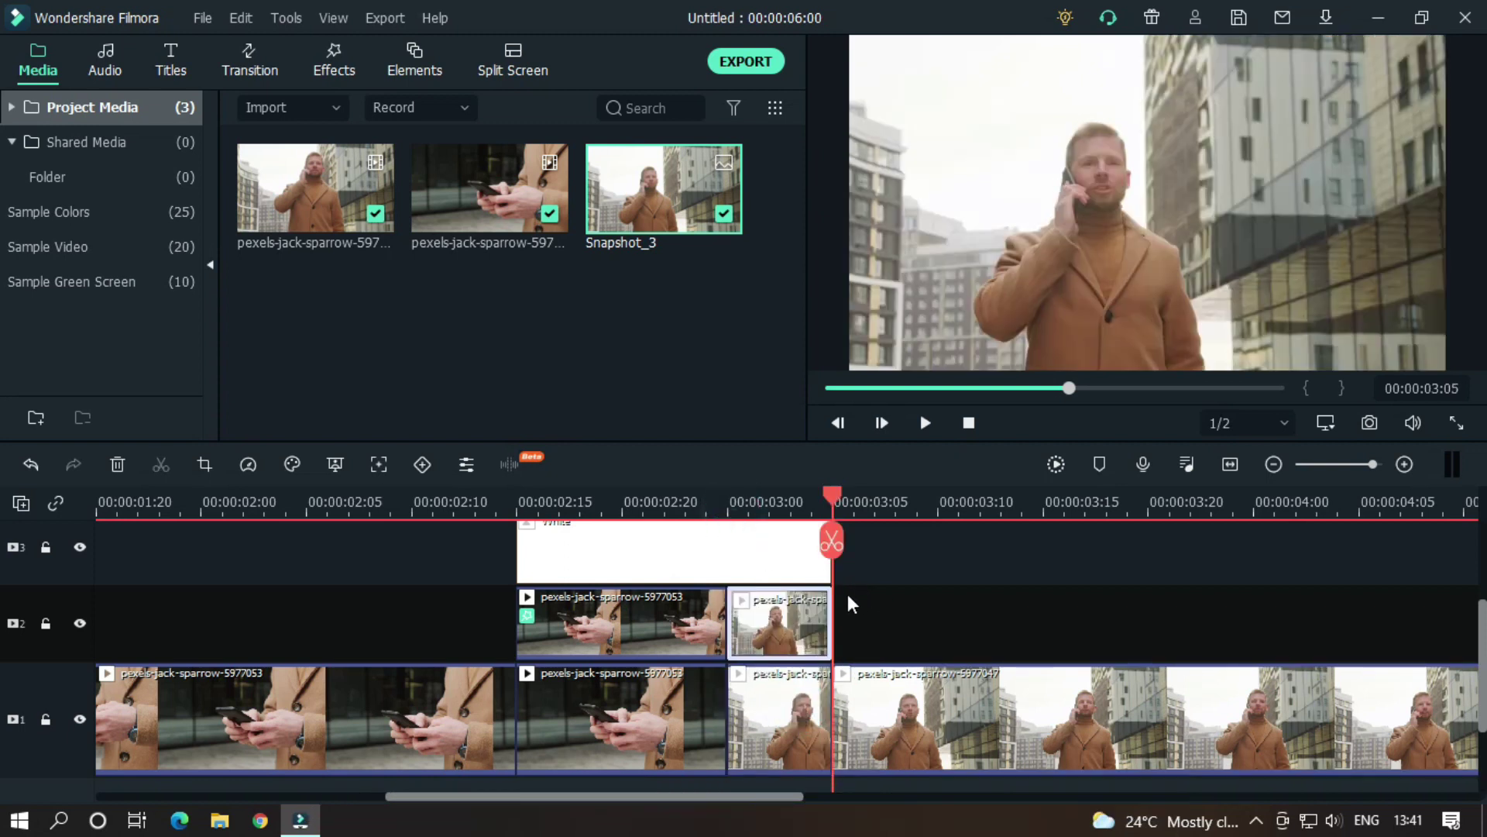
{"action": "left_click", "coordinate": [625, 601]}
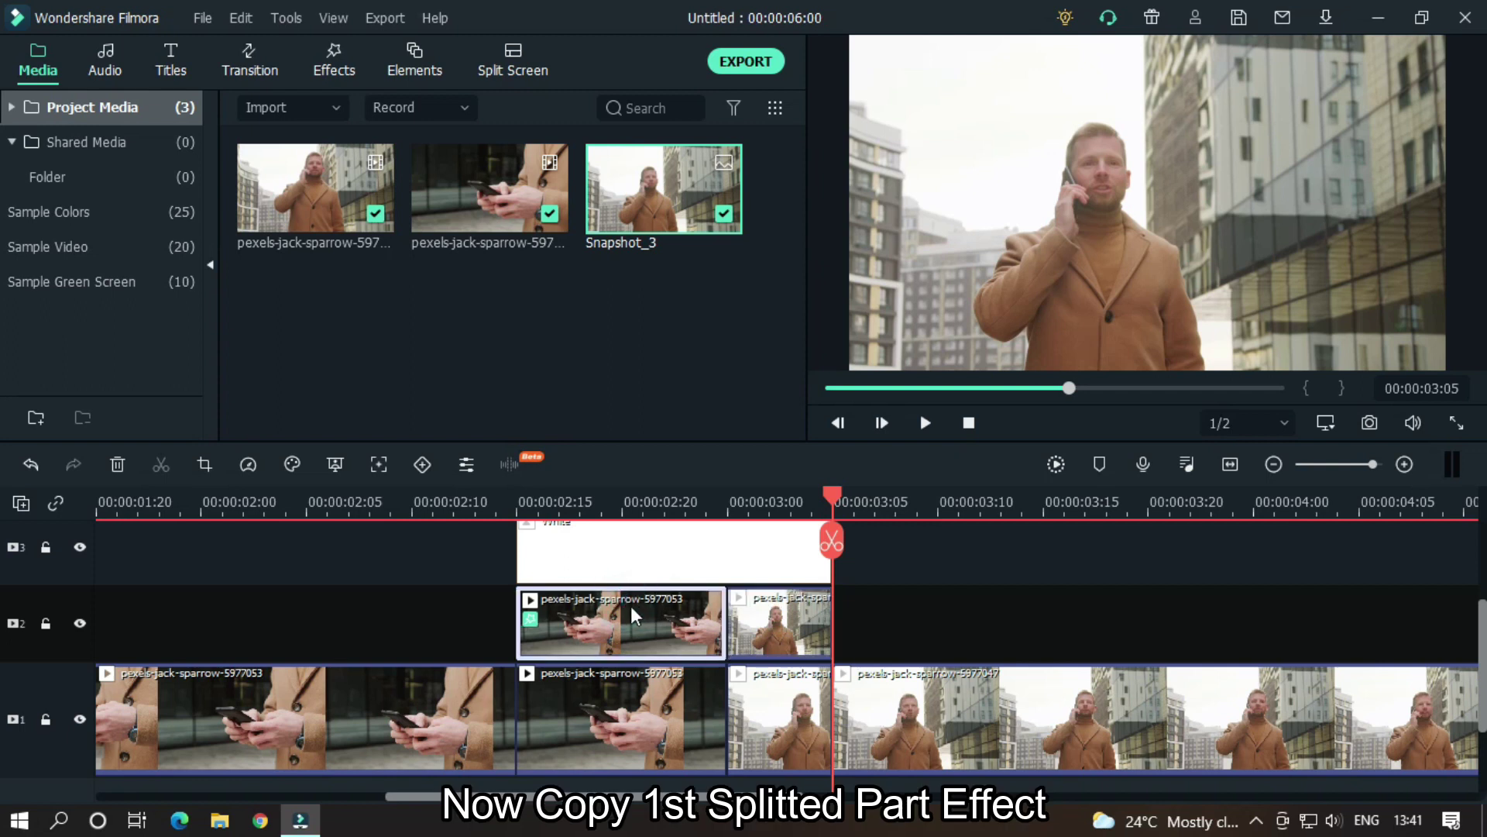
Step: Copy the white Pixelated Edges effect from the first track-2 clip onto the new five-frame piece
{"action": "right_click", "coordinate": [632, 612]}
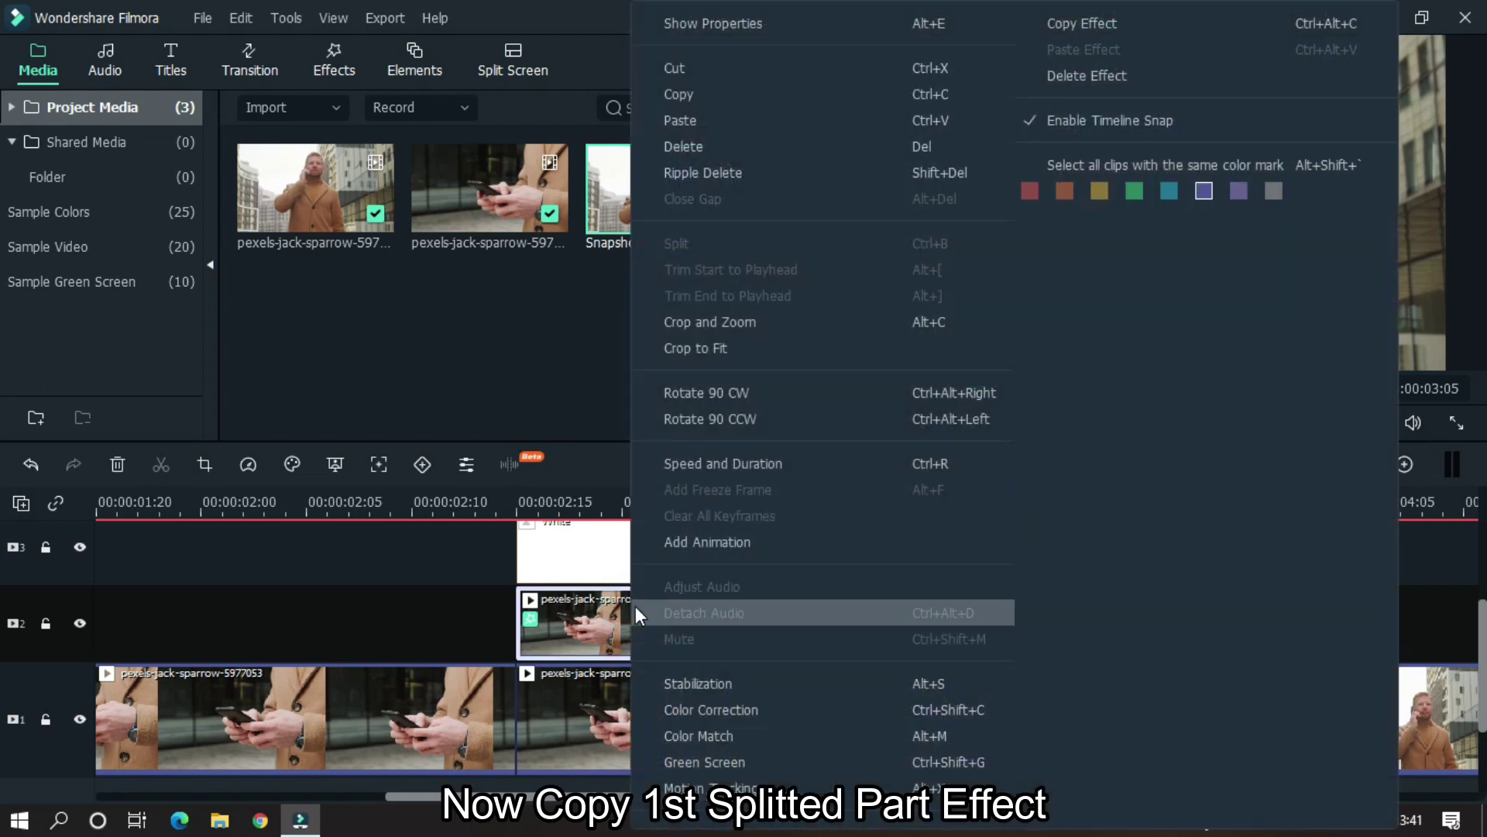
{"action": "left_click", "coordinate": [1075, 25]}
{"action": "left_click", "coordinate": [774, 502]}
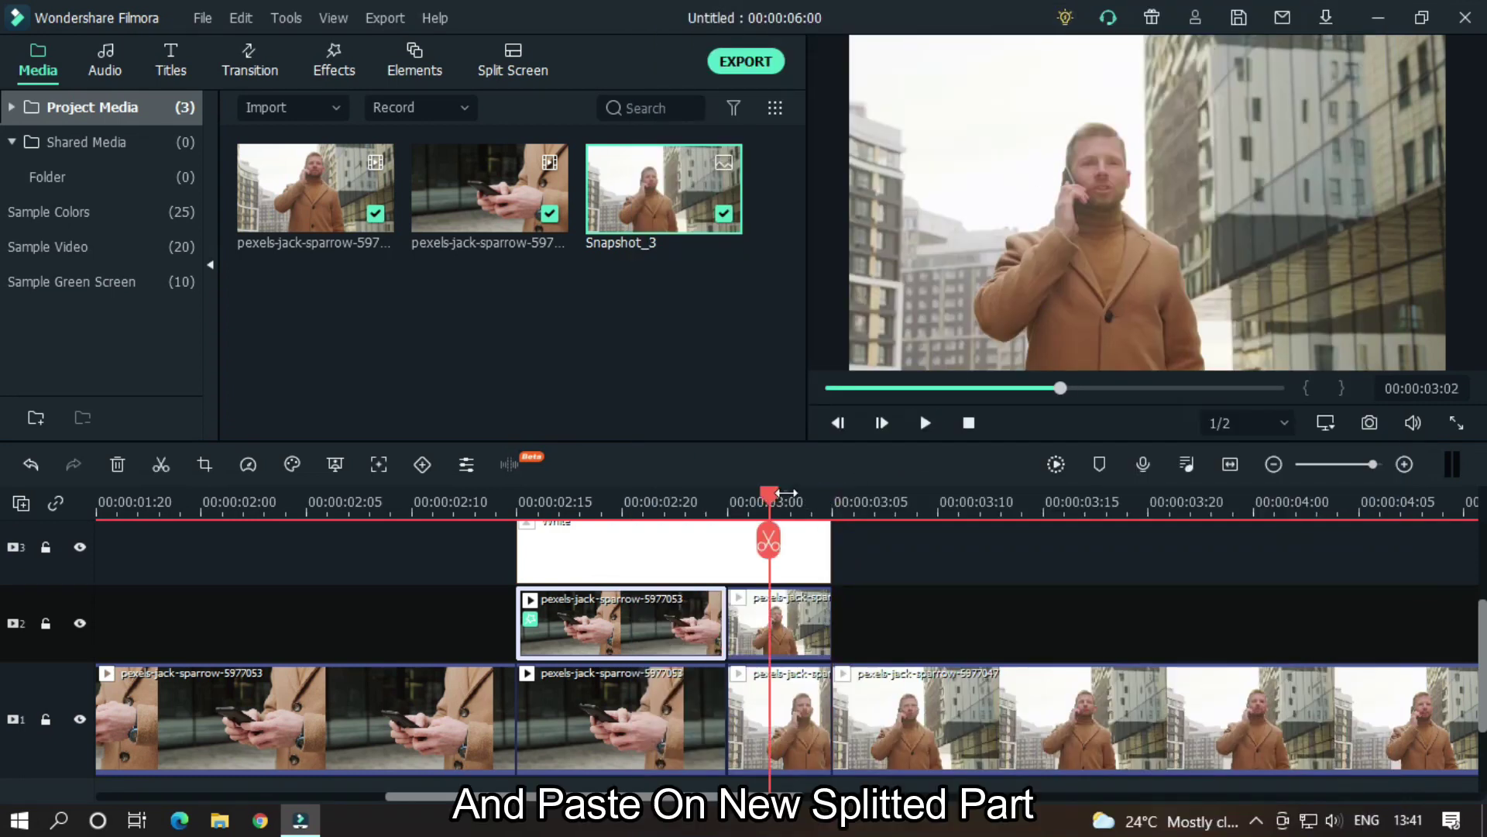
{"action": "right_click", "coordinate": [796, 610]}
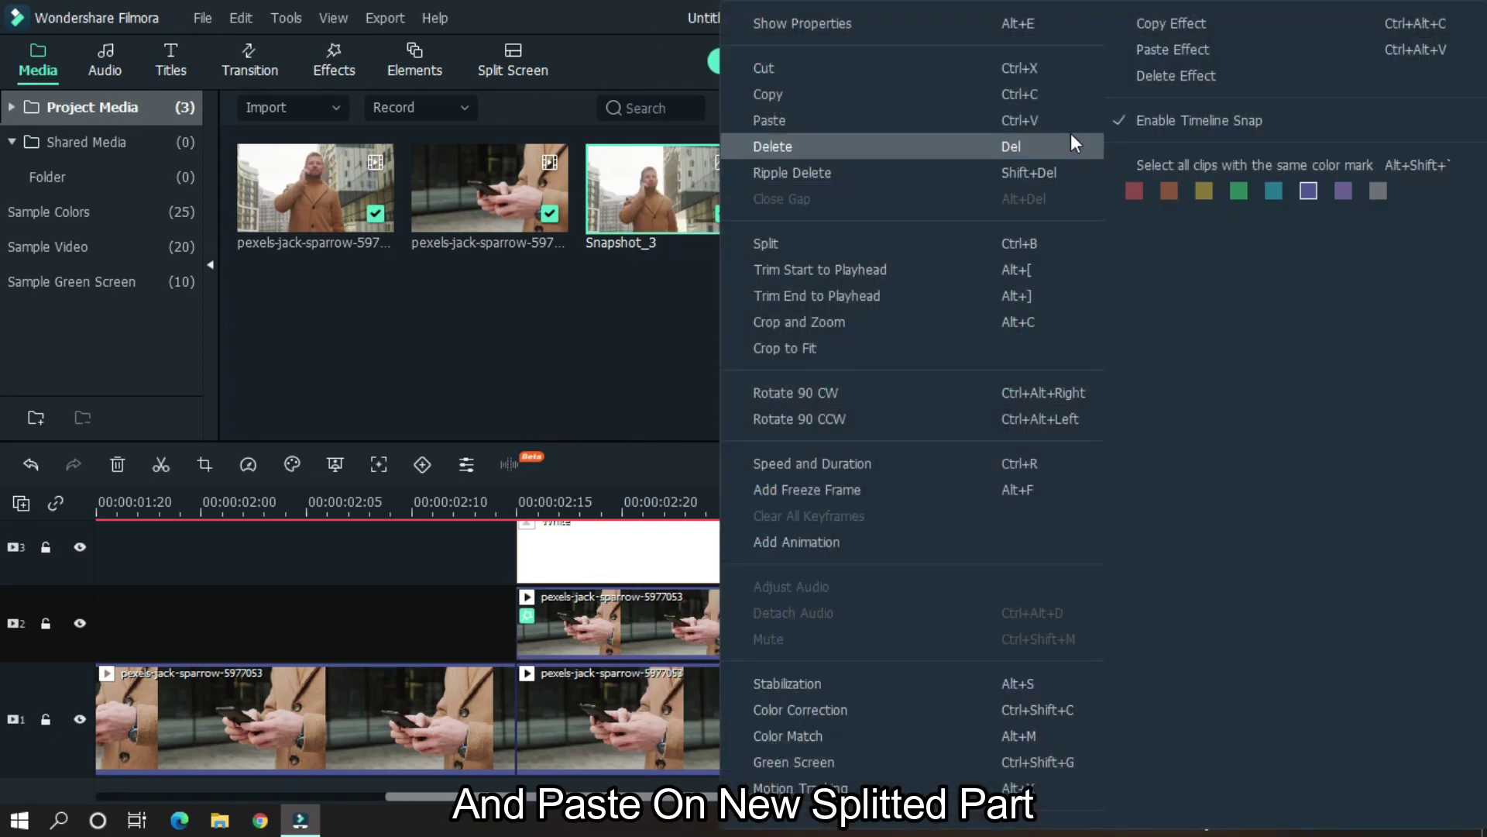
{"action": "left_click", "coordinate": [1144, 51]}
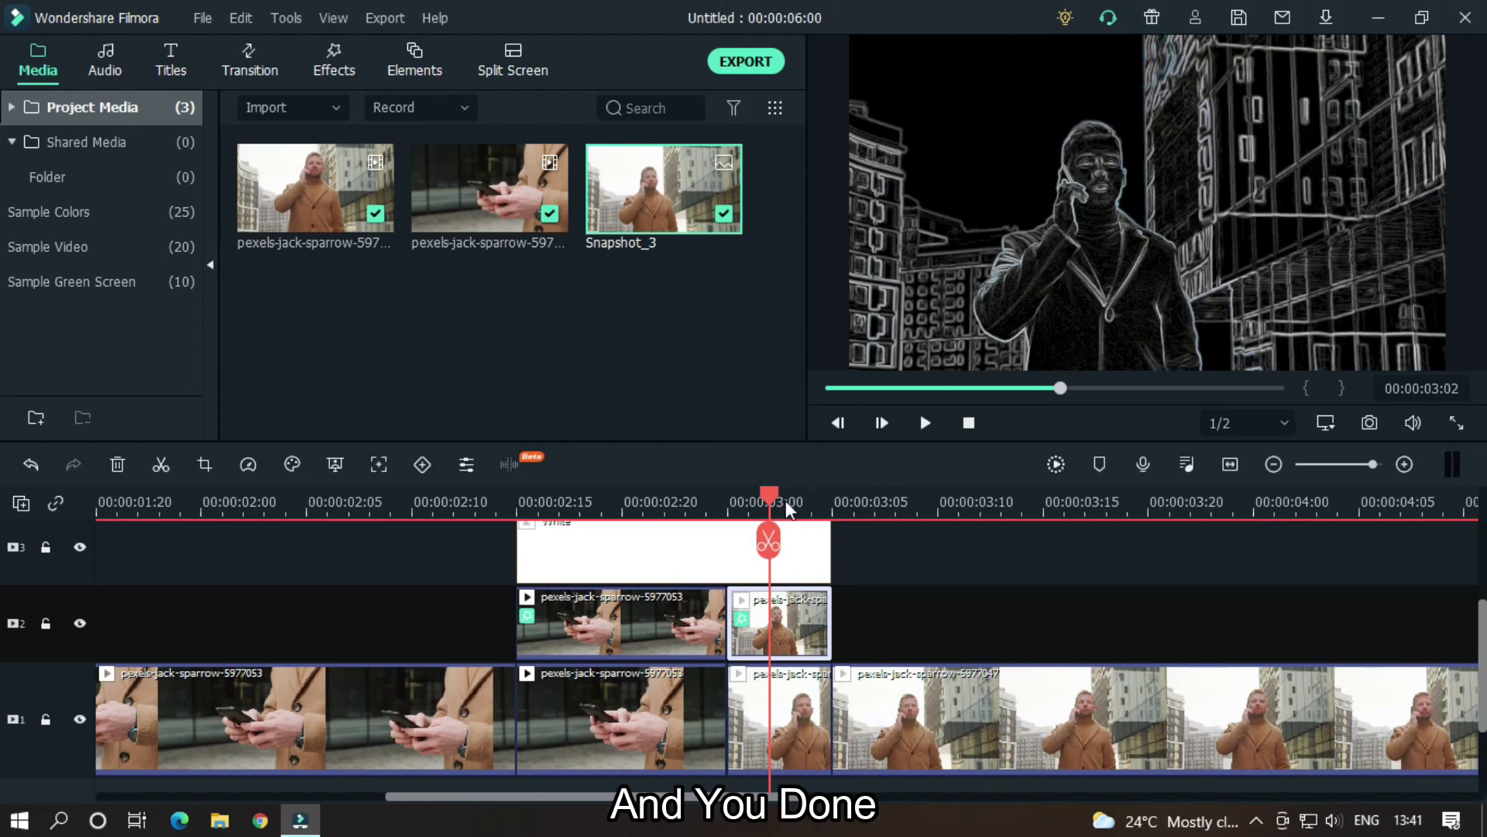
{"action": "left_click_drag", "start_coordinate": [787, 508], "coordinate": [559, 505]}
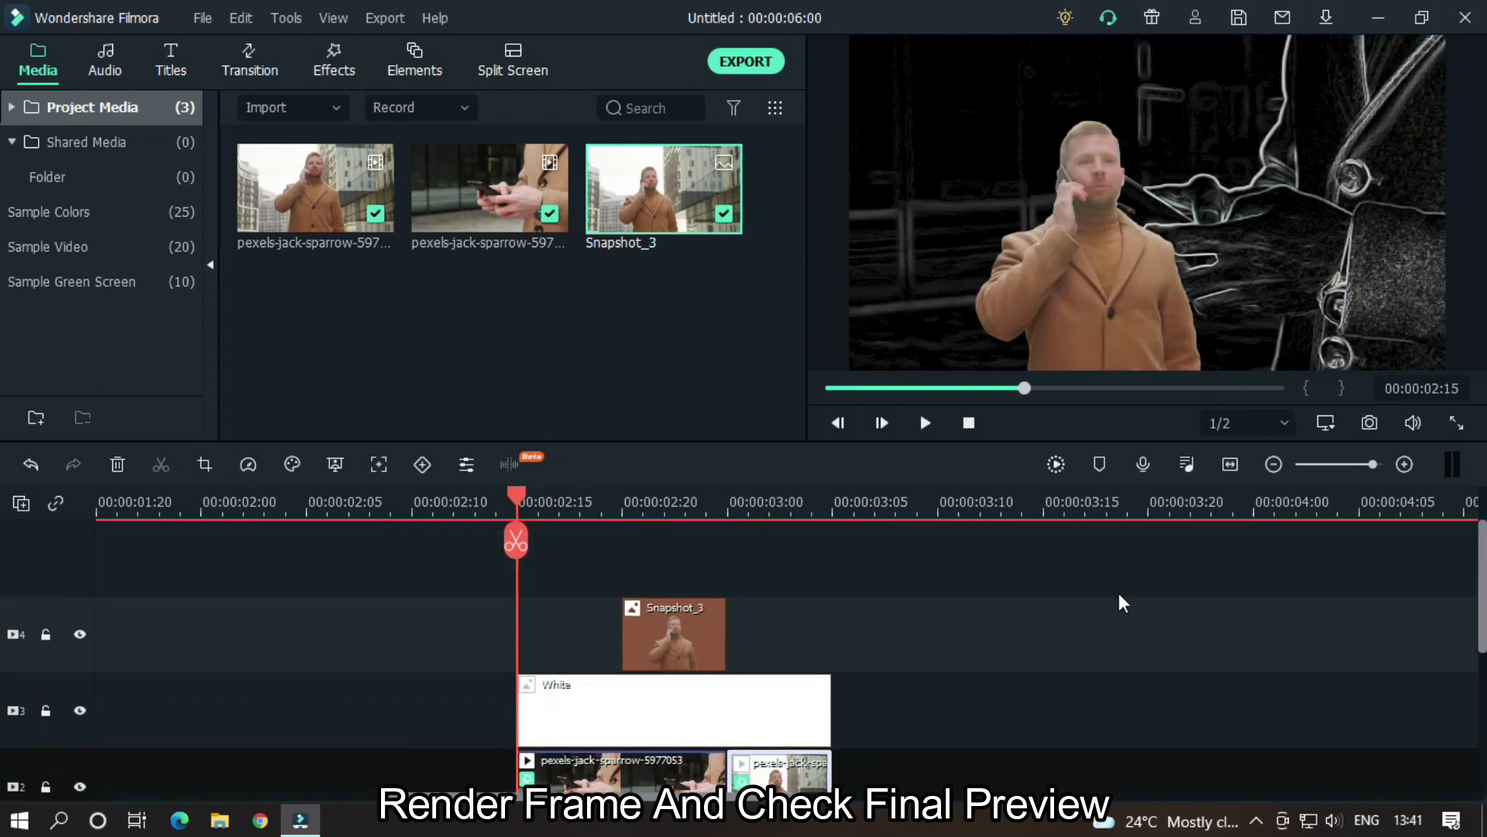
Step: Render the timeline preview and play the project through the transition
{"action": "left_click", "coordinate": [1055, 464]}
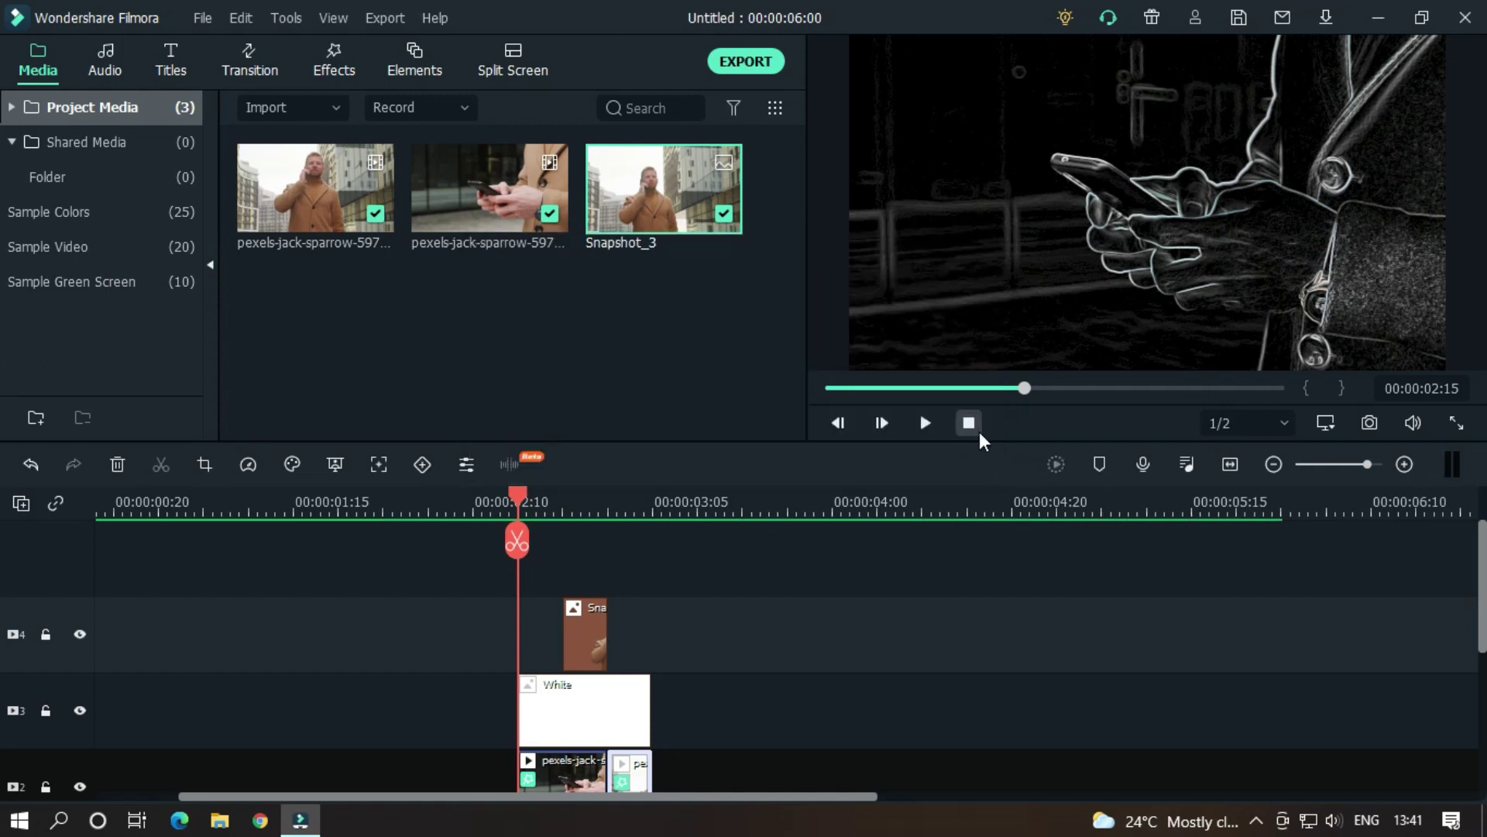
{"action": "left_click", "coordinate": [978, 426]}
{"action": "scroll", "coordinate": [1006, 591], "scroll_direction": "down", "scroll_amount": 1}
{"action": "key", "text": "space"}
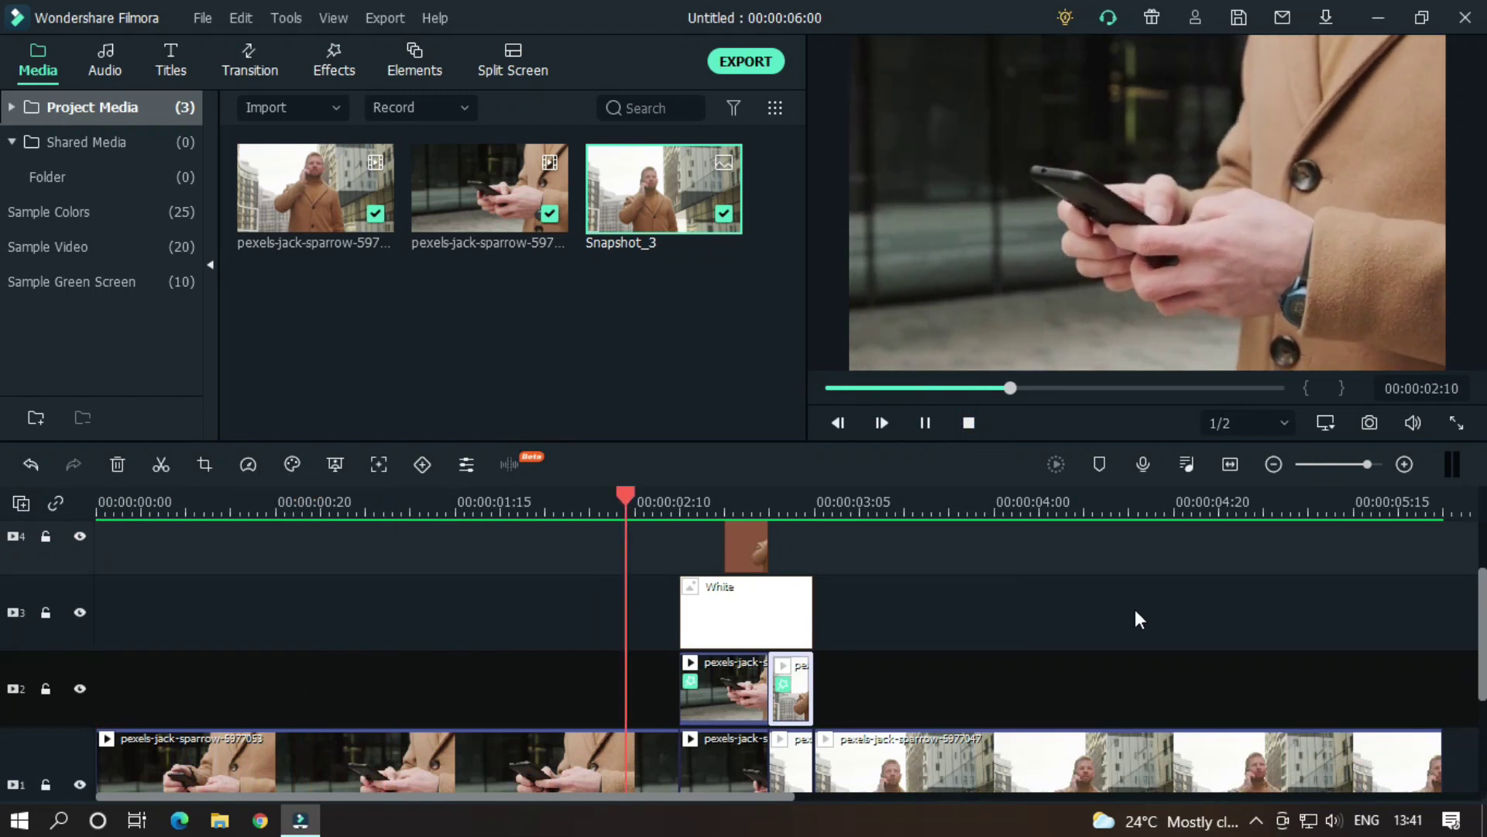
{"action": "key", "text": "space"}
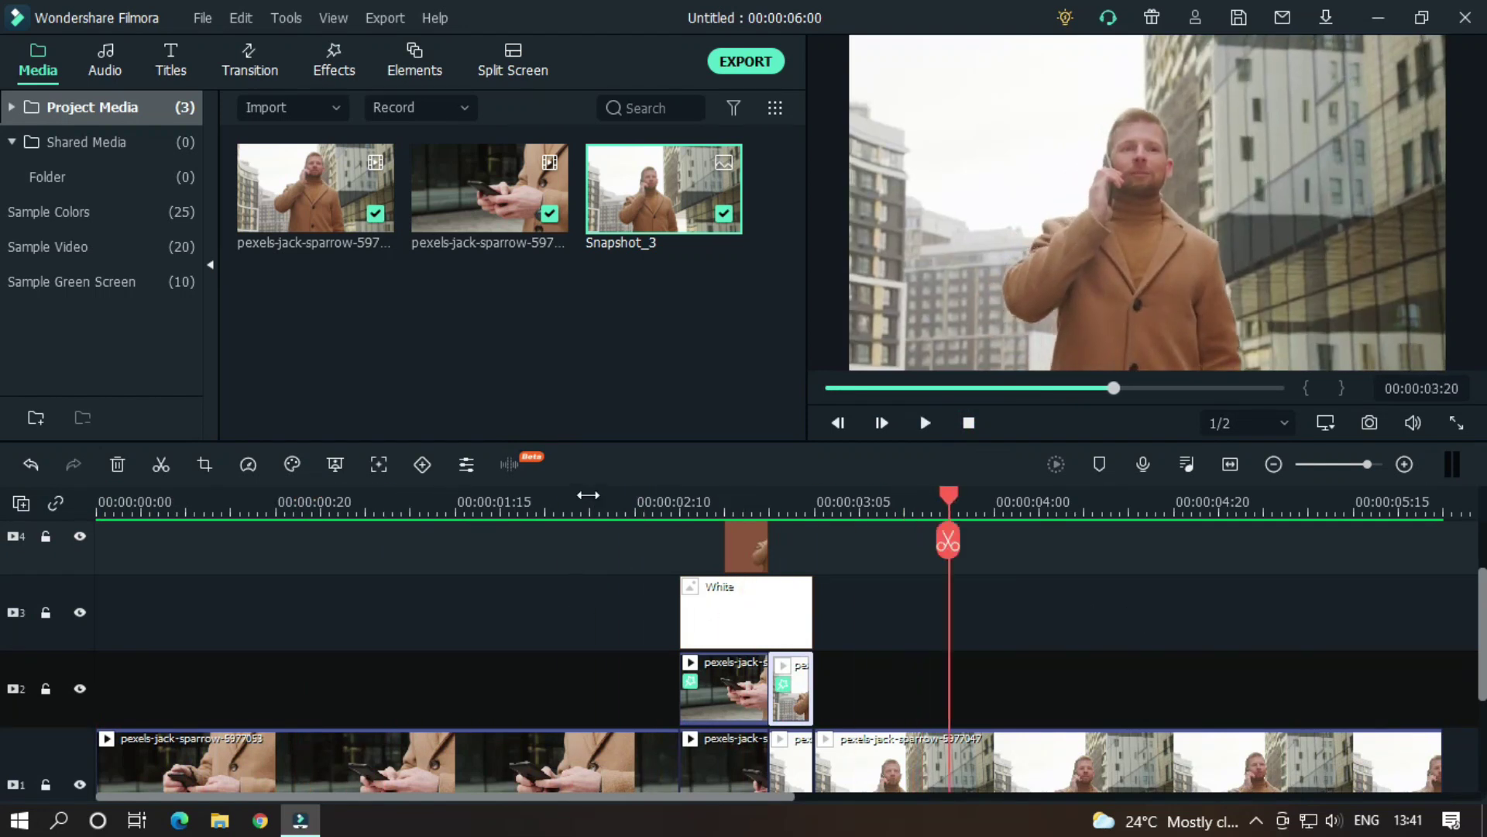
Step: Replay the transition from about 00:00:01:20, then start an MP4 export named 'Grunge Transitions'
{"action": "left_click", "coordinate": [587, 500]}
{"action": "key", "text": "space"}
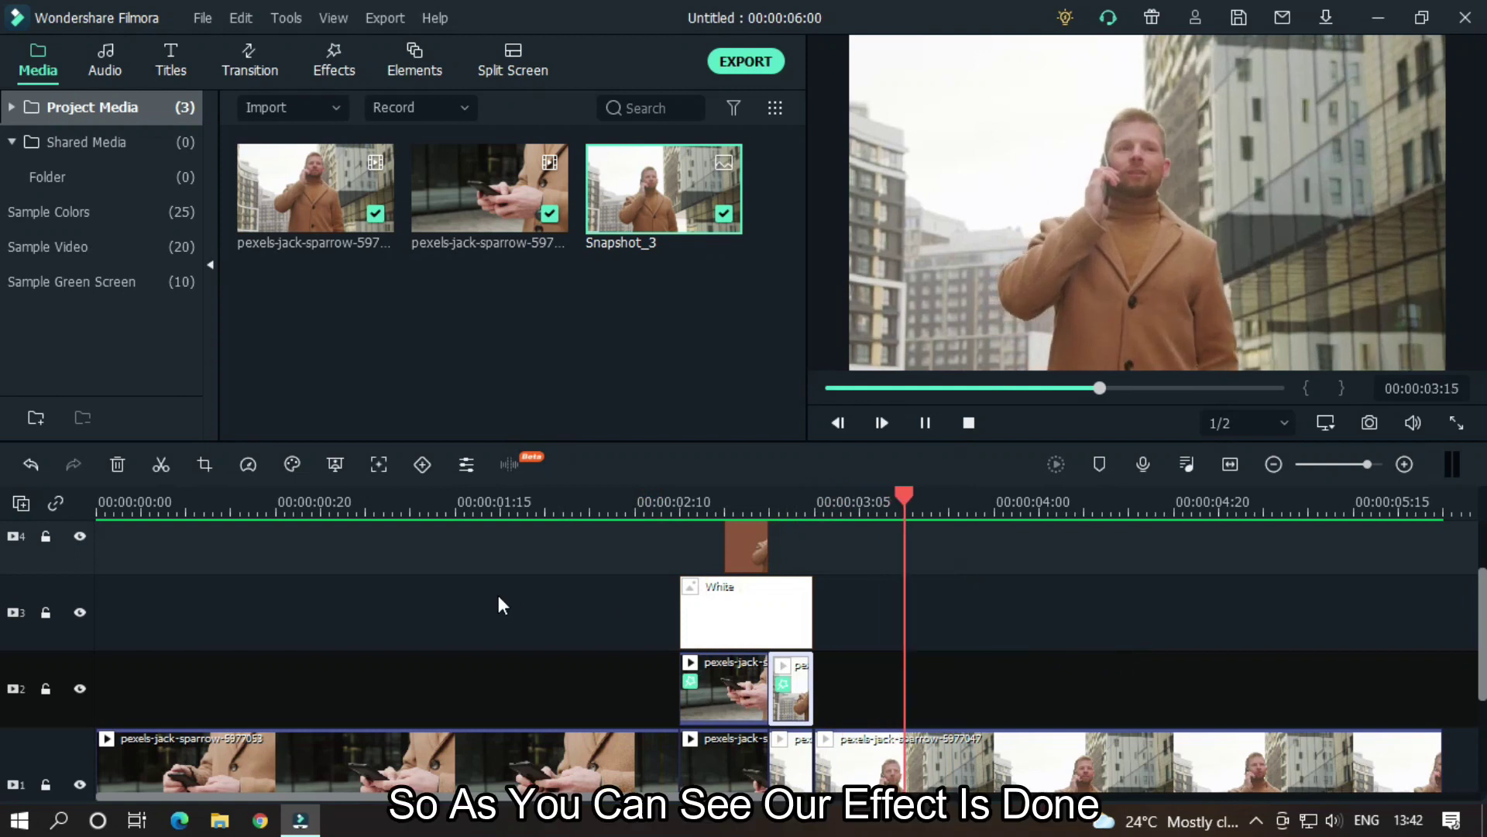
{"action": "left_click", "coordinate": [451, 501]}
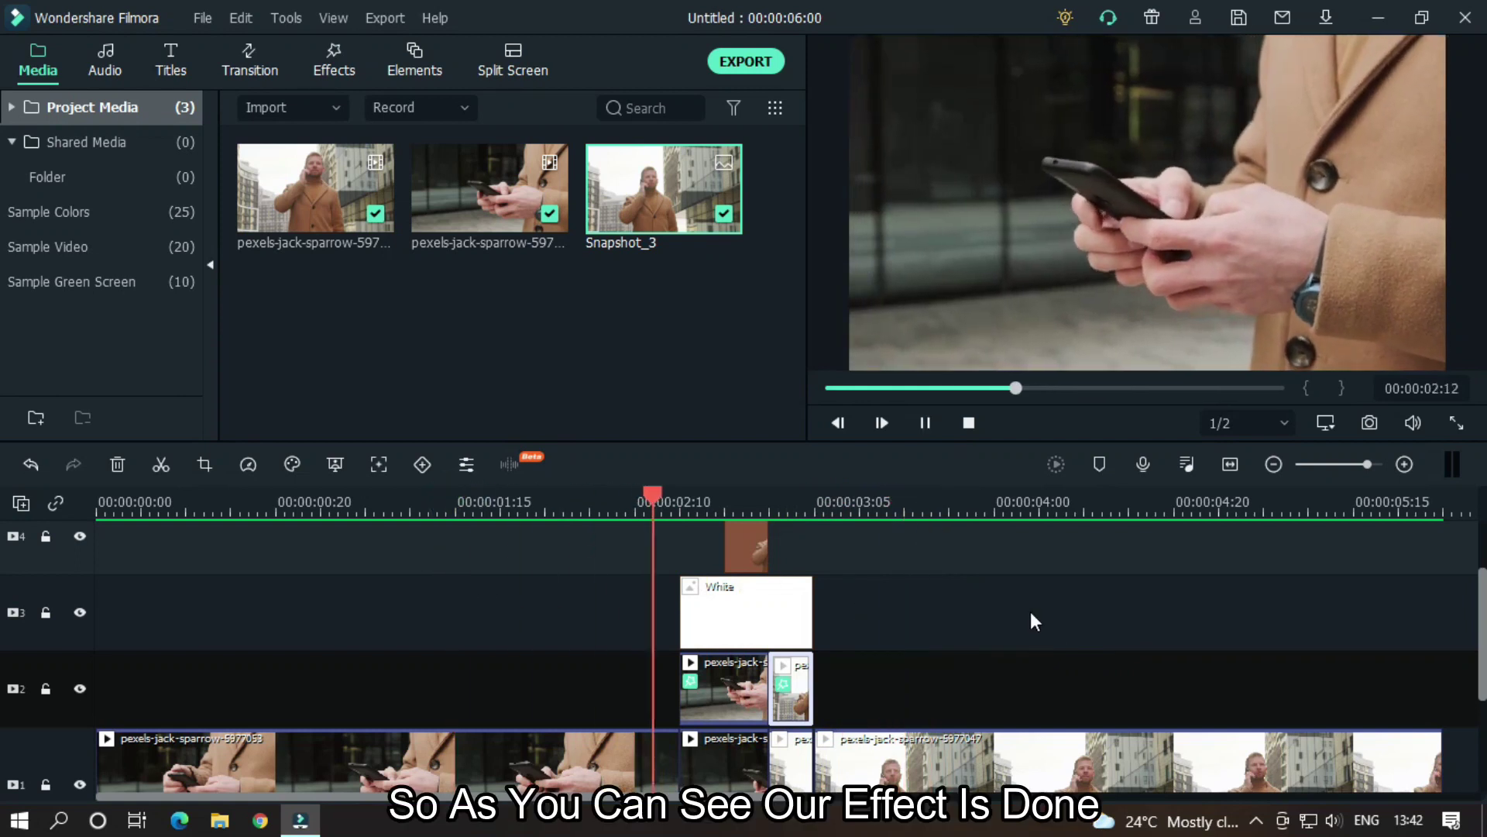
{"action": "left_click", "coordinate": [500, 502]}
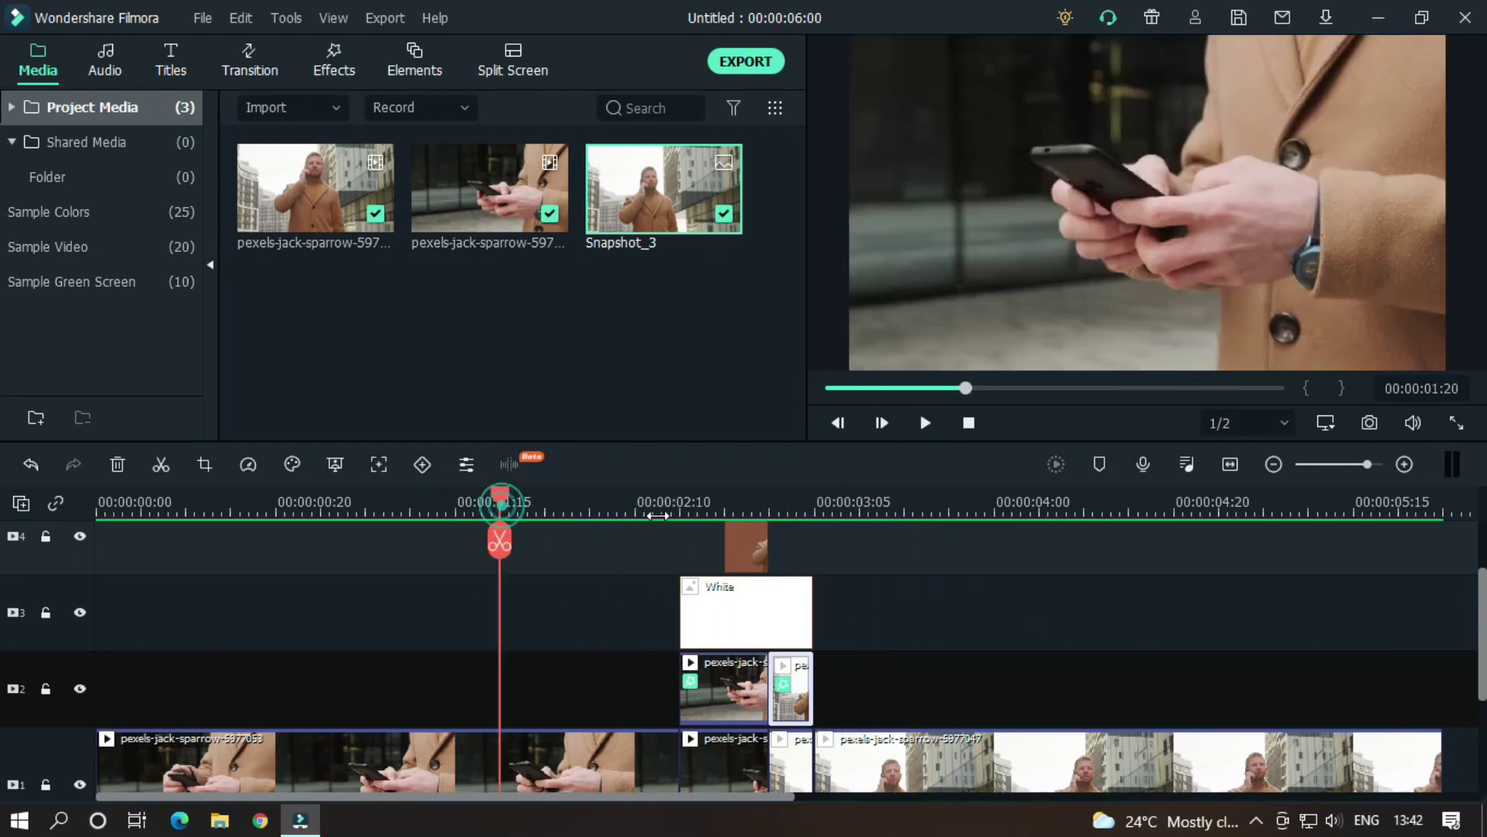
{"action": "key", "text": "space"}
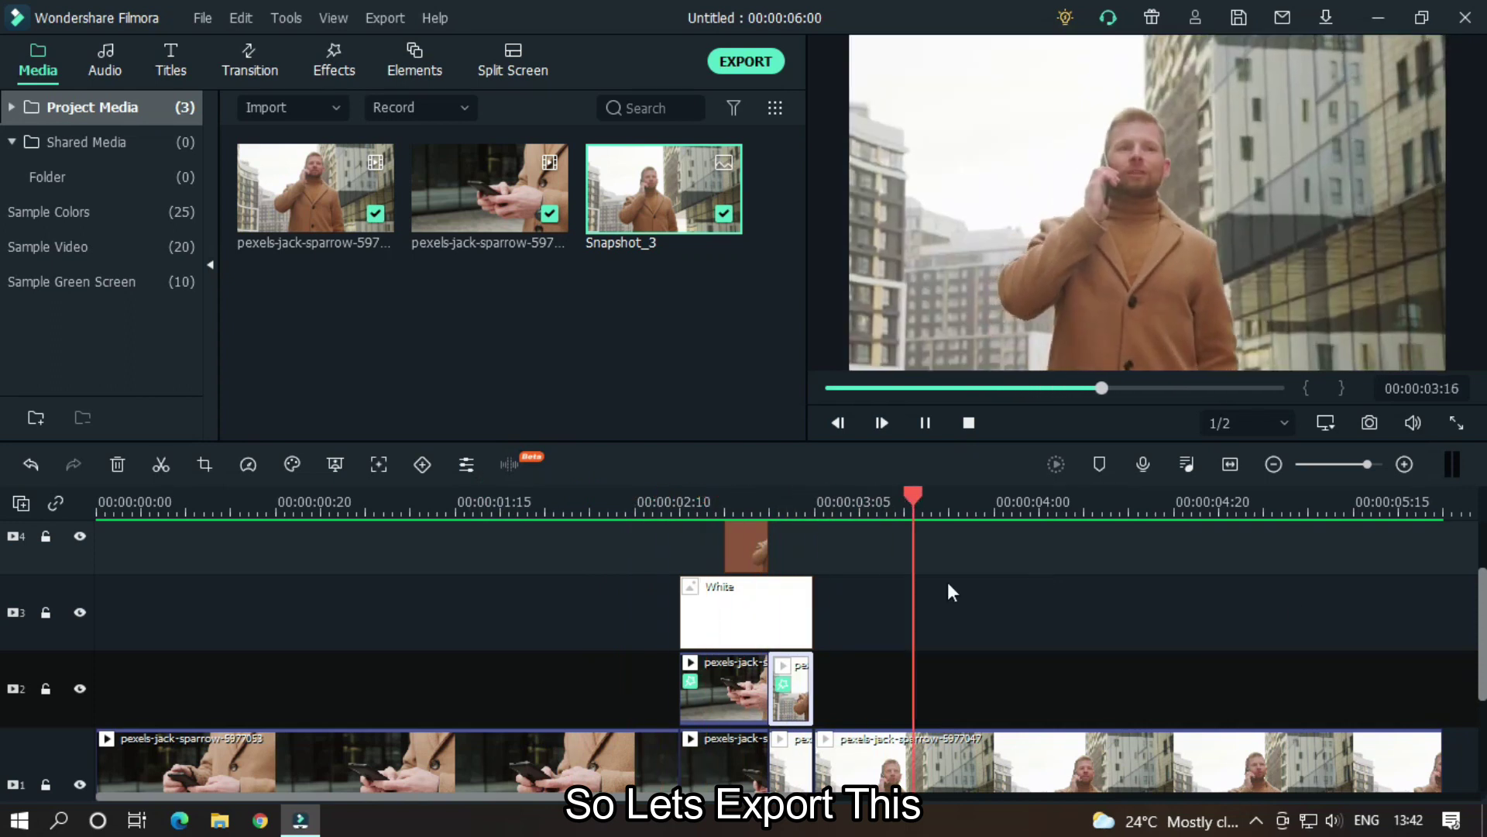
{"action": "key", "text": "space"}
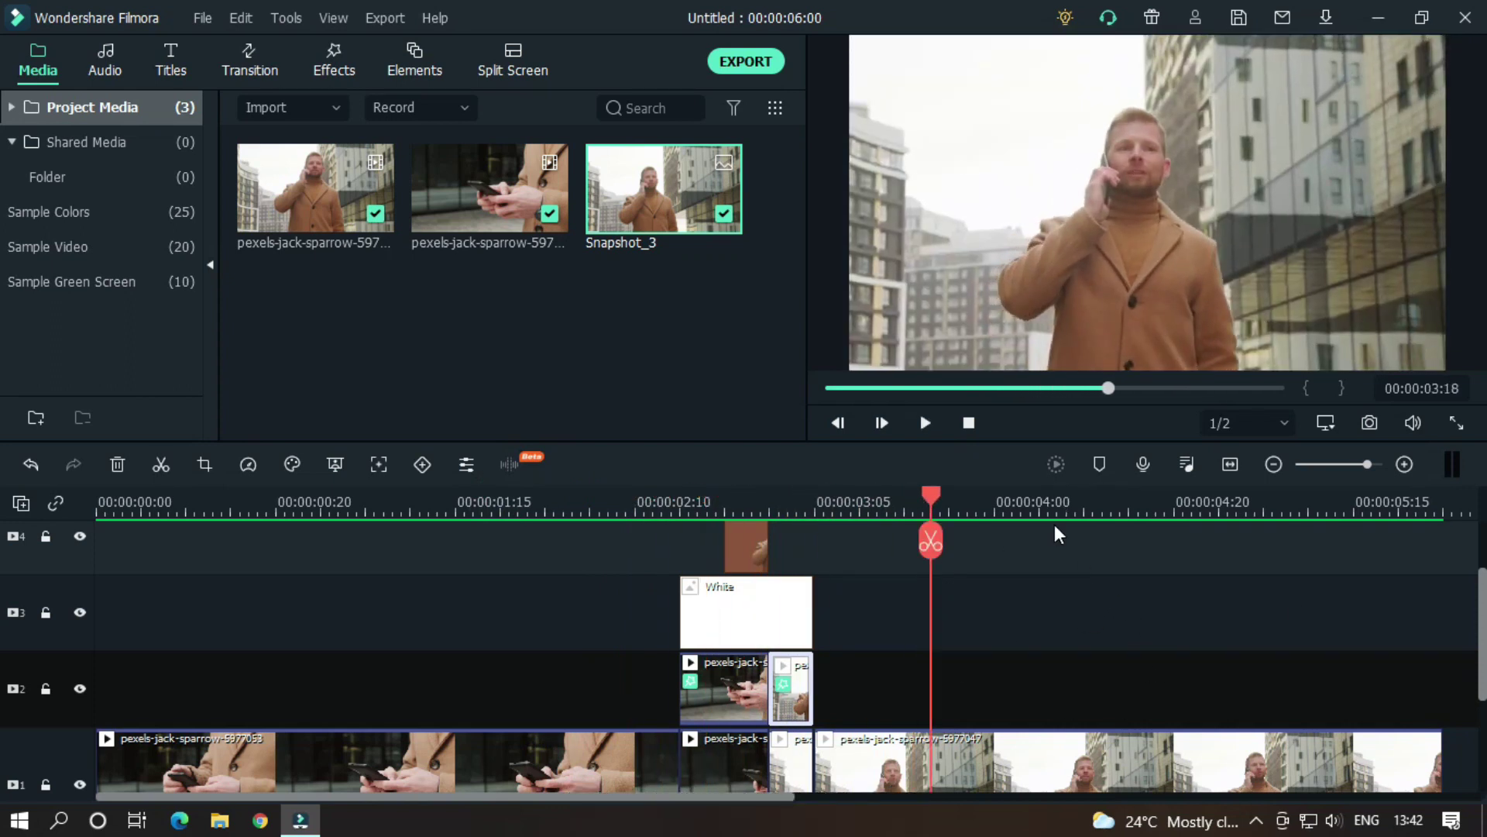
{"action": "left_click", "coordinate": [745, 62]}
{"action": "type", "text": "Grunge Tran"}
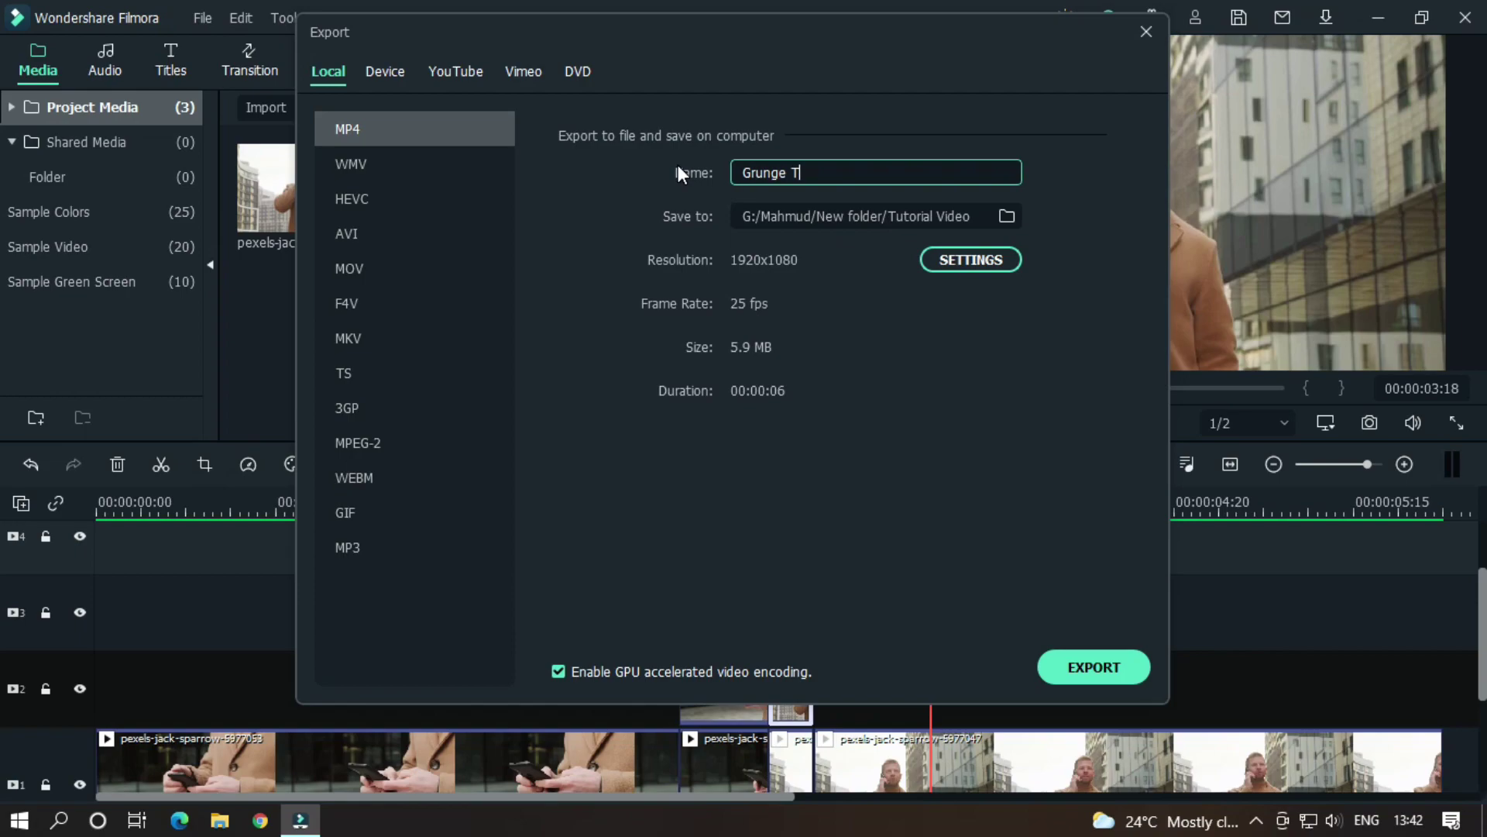
{"action": "type", "text": "sitions"}
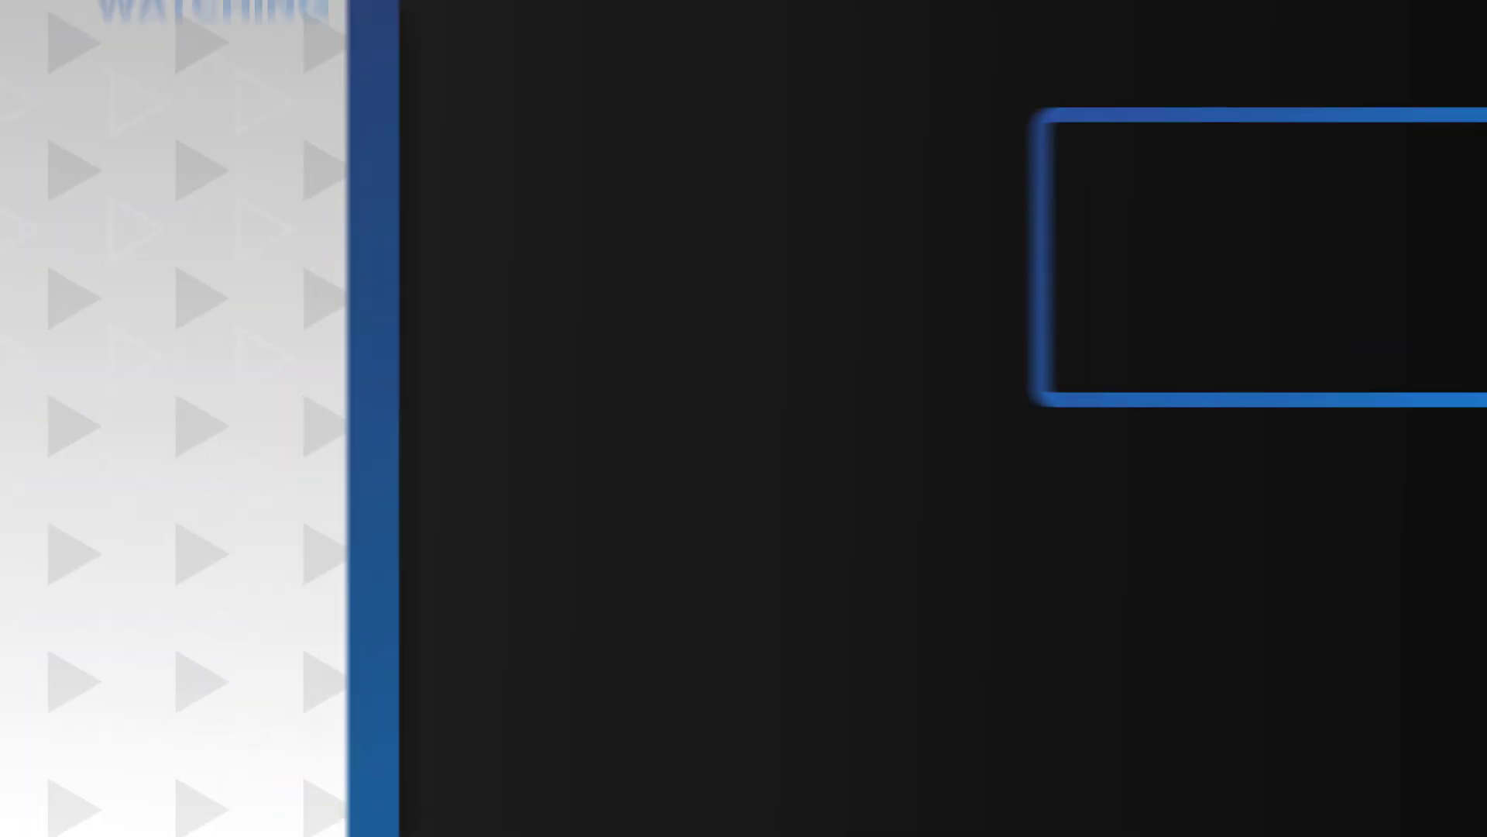